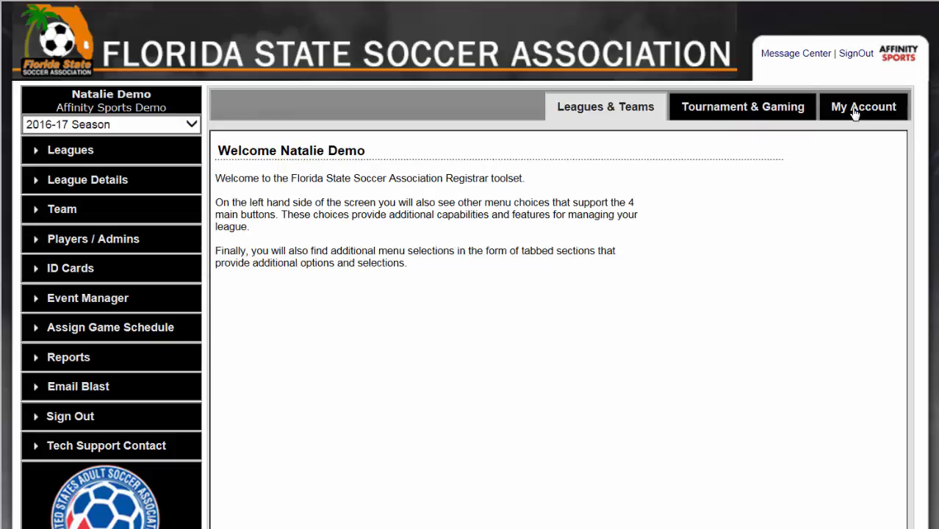
Step: Open the security users of the Affinity Sports Demo league and start editing the primary league registrar's record
left_click(73, 156)
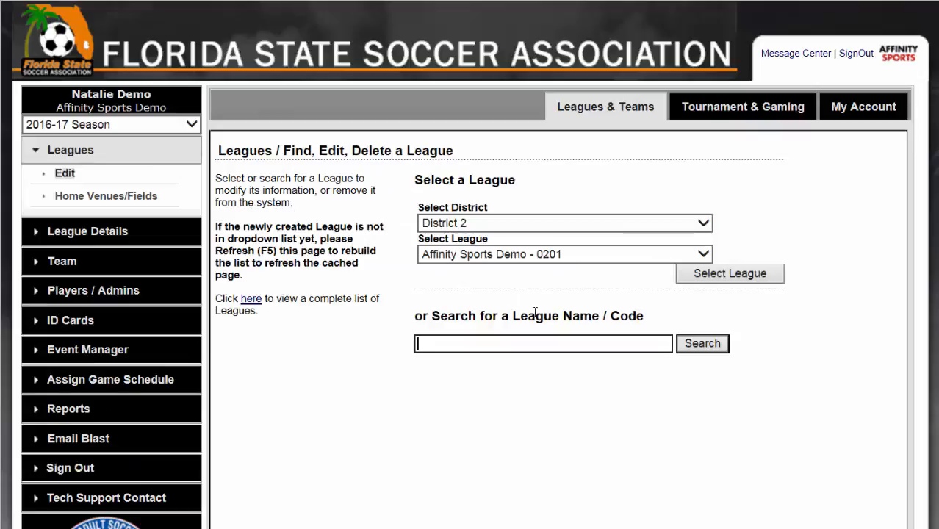
left_click(734, 275)
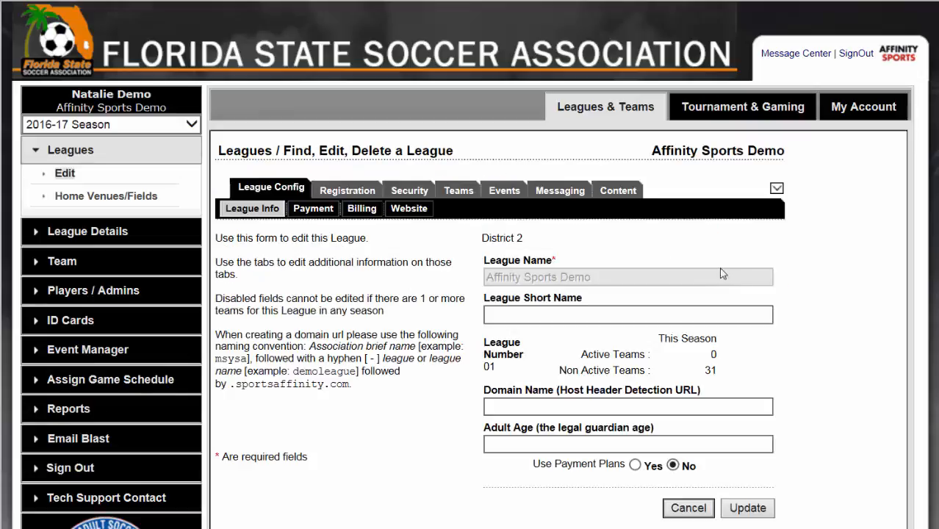
left_click(403, 193)
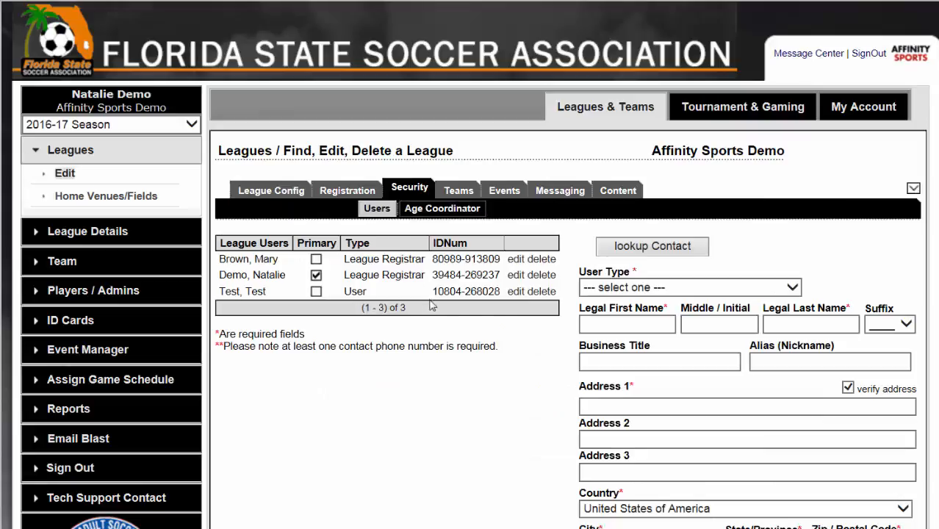
scroll(507, 307, "down", 2)
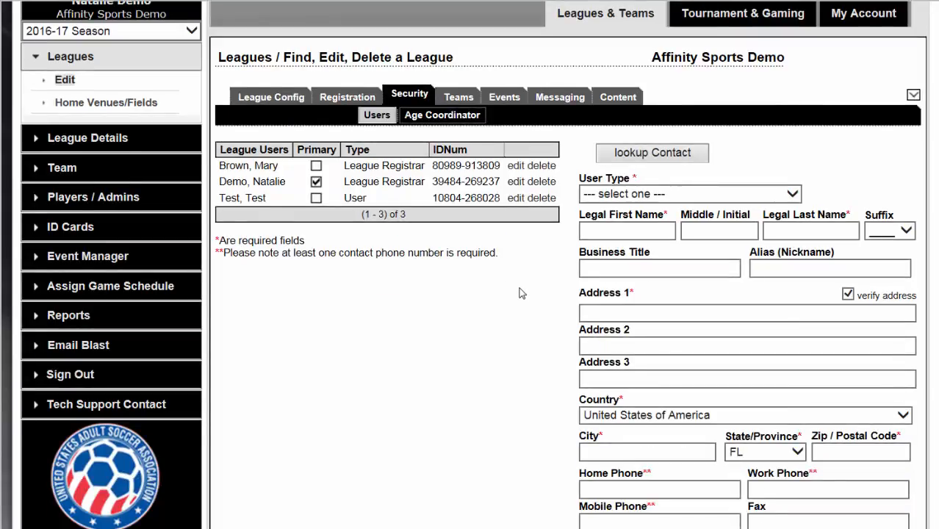
left_click(517, 183)
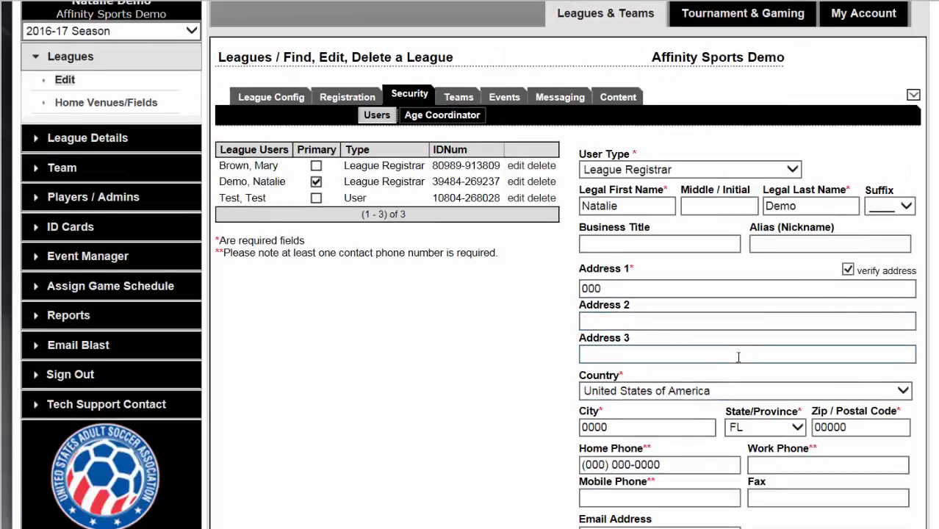
Step: Review the registrar's contact details, level of access, user name and password fields
scroll(776, 338, "down", 3)
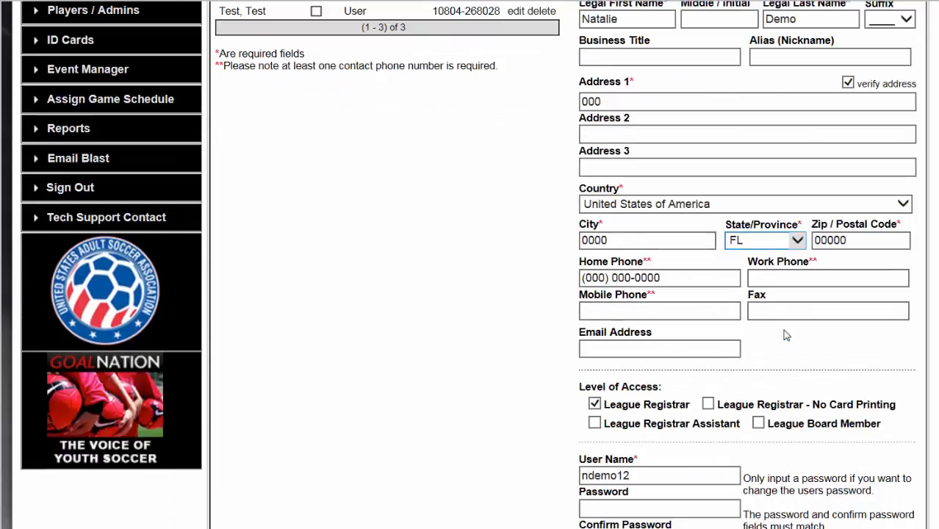
scroll(702, 397, "down", 2)
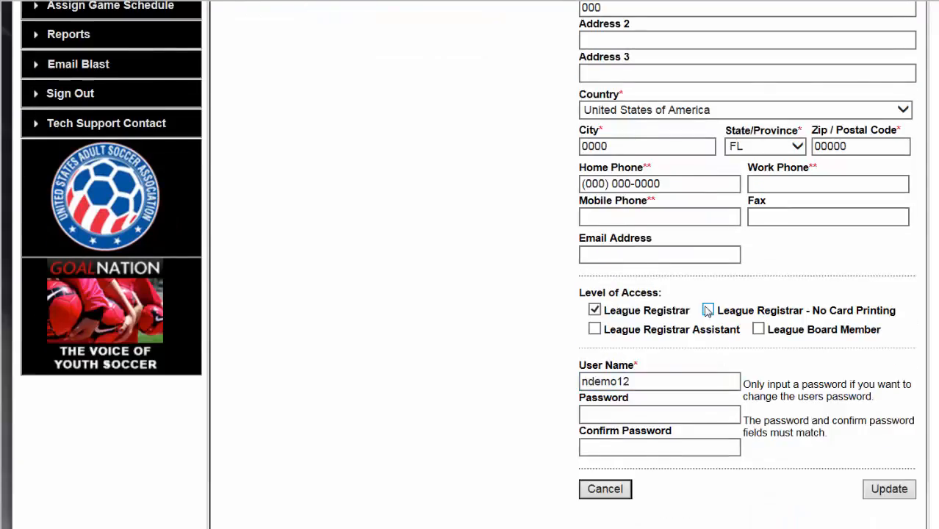
scroll(707, 310, "down", 2)
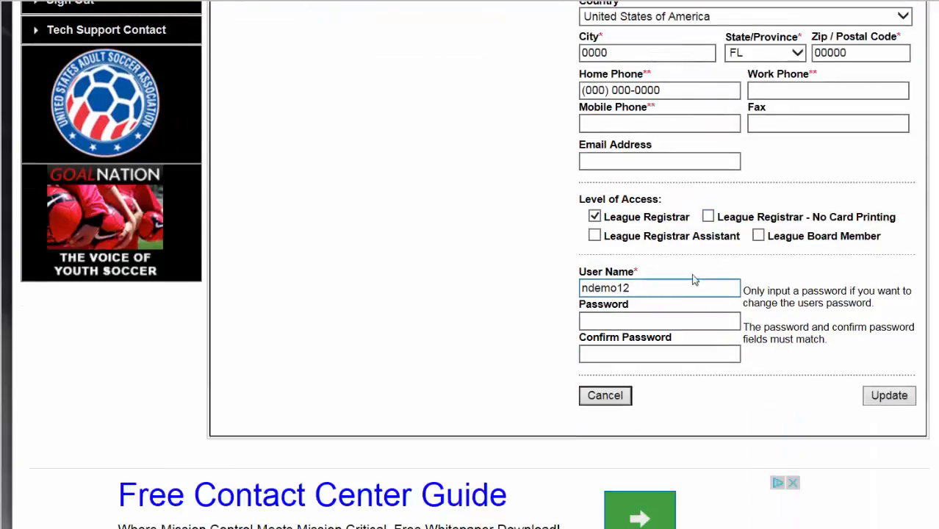
left_click(597, 219)
left_click(597, 219)
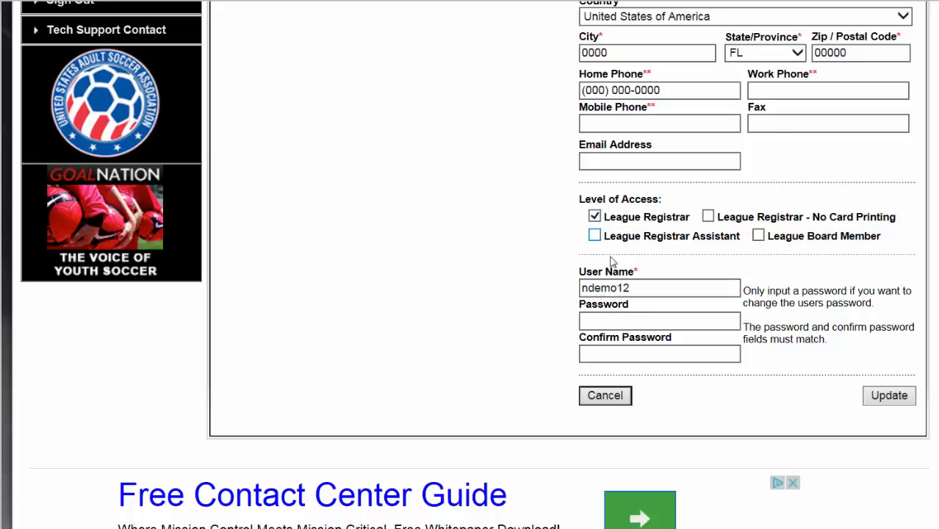
left_click_drag(642, 287, 574, 302)
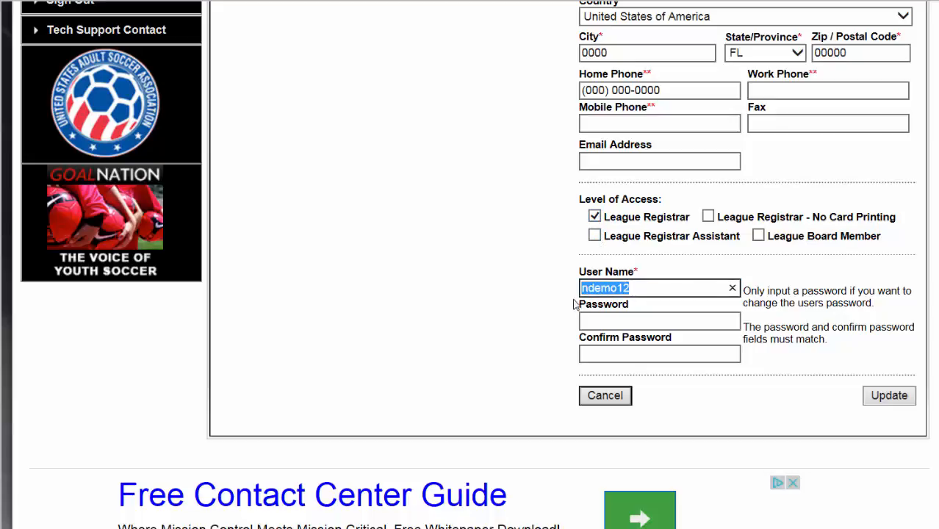
left_click(596, 325)
scroll(596, 325, "up", 6)
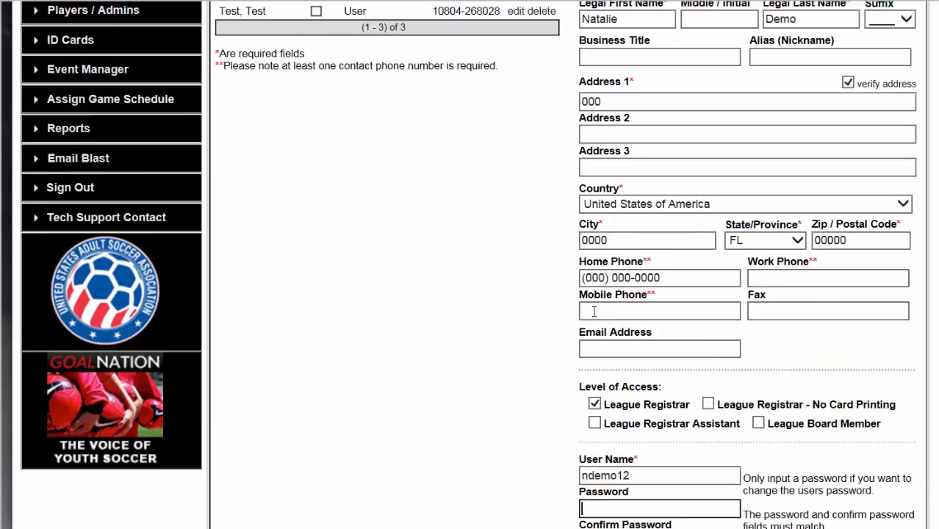
Step: Set the edited user's type to League Level Club President and add League Board Member to the level of access
left_click(665, 269)
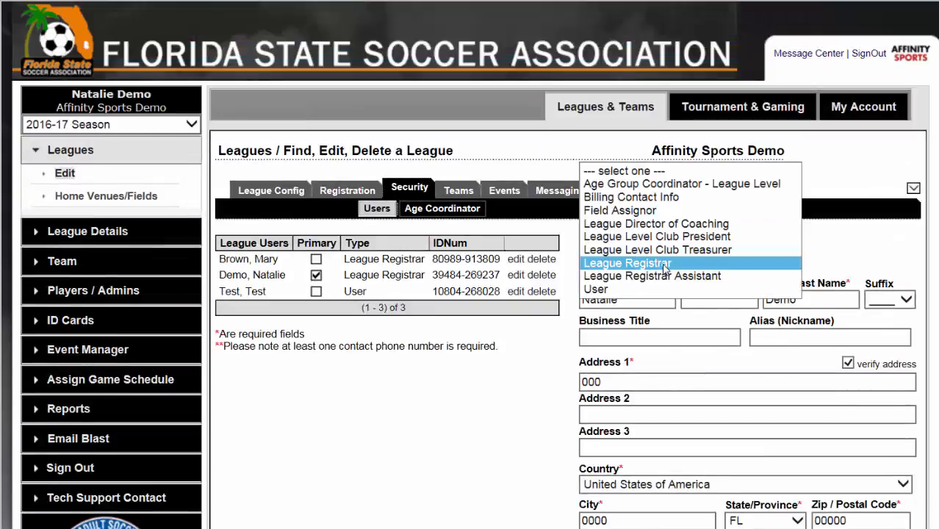
left_click(665, 236)
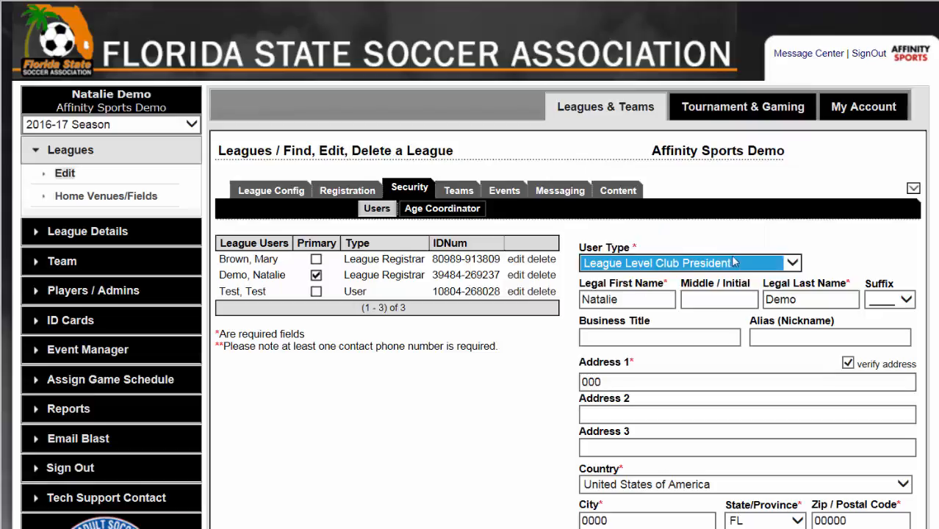
left_click(777, 263)
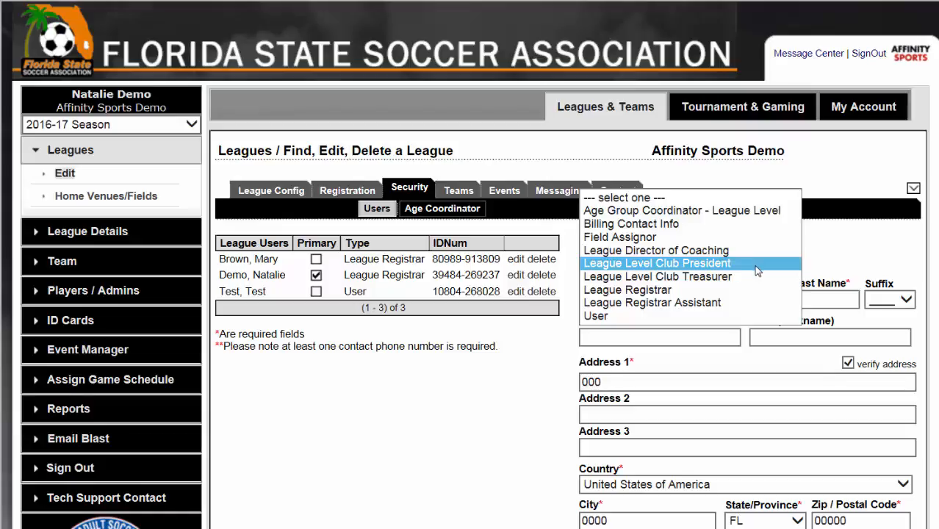
left_click(541, 357)
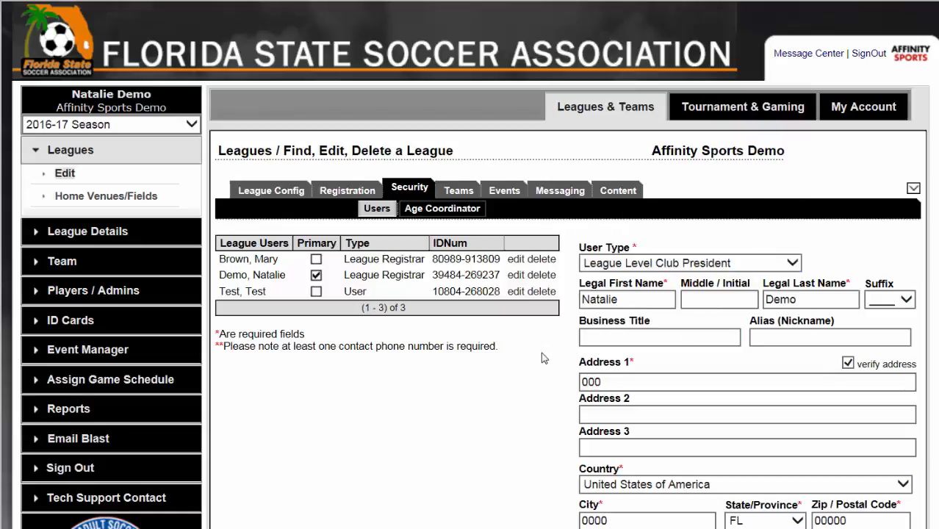
scroll(544, 358, "down", 5)
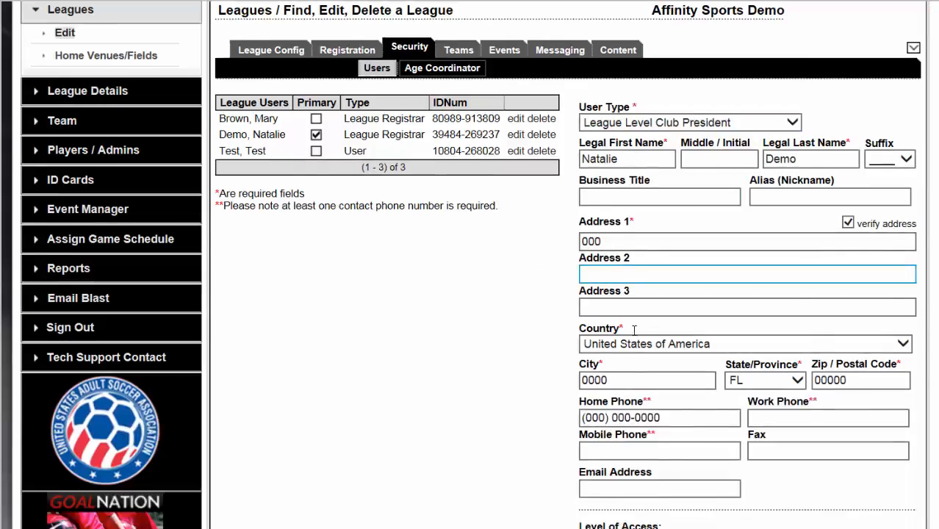
left_click(760, 331)
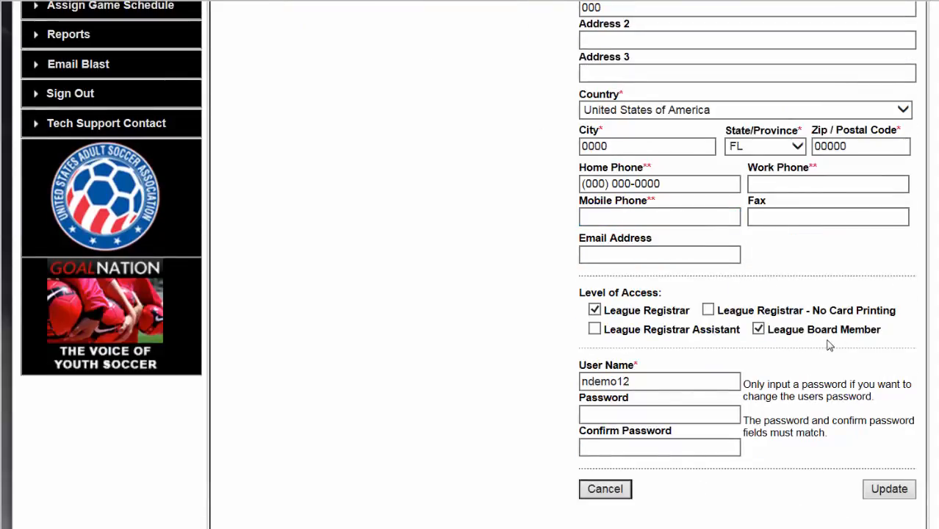
scroll(824, 339, "down", 2)
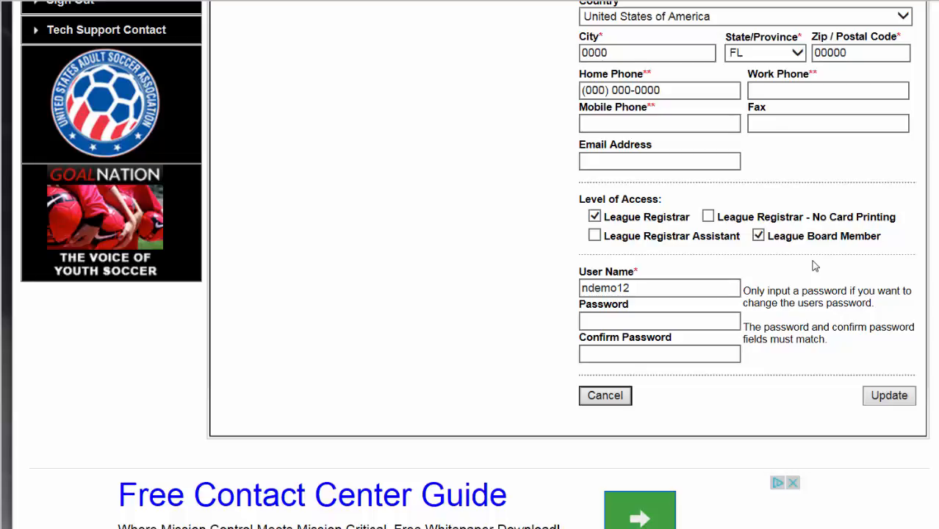
scroll(814, 266, "up", 4)
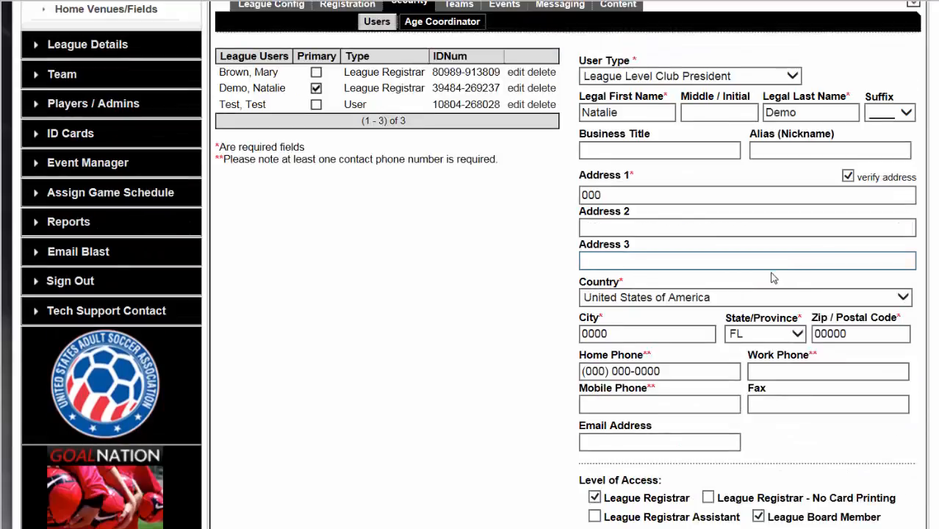
scroll(763, 272, "up", 3)
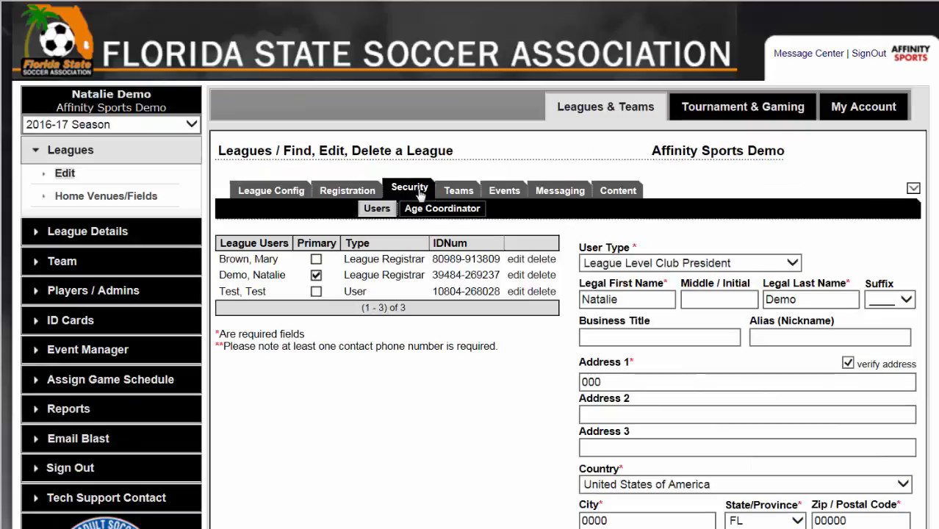
Step: In the league's registration levels of play, fill in a new entry with type Coed, play level Coed and code C
left_click(342, 193)
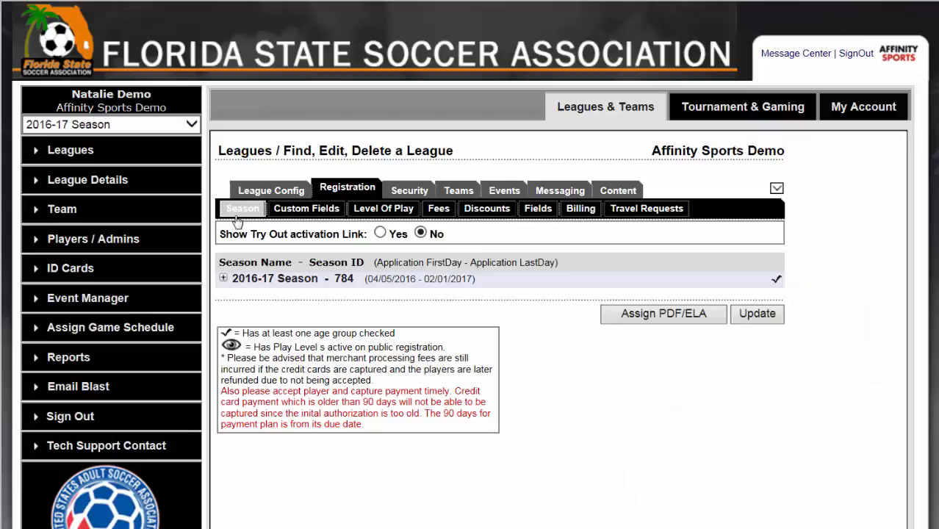
left_click(377, 212)
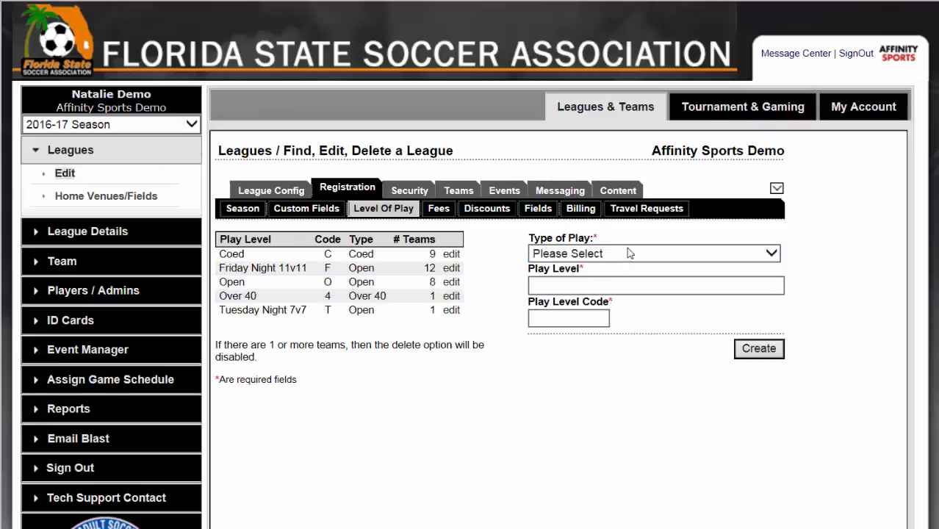
left_click(772, 254)
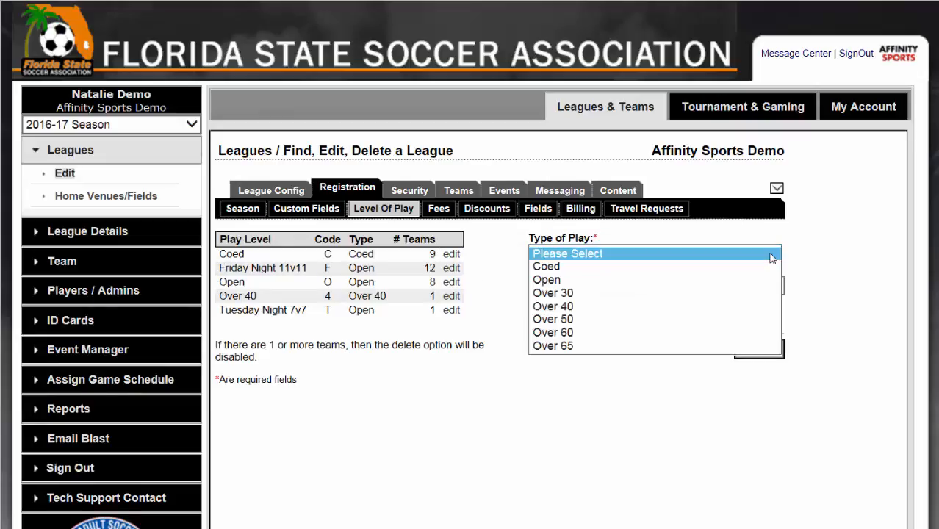
left_click(757, 266)
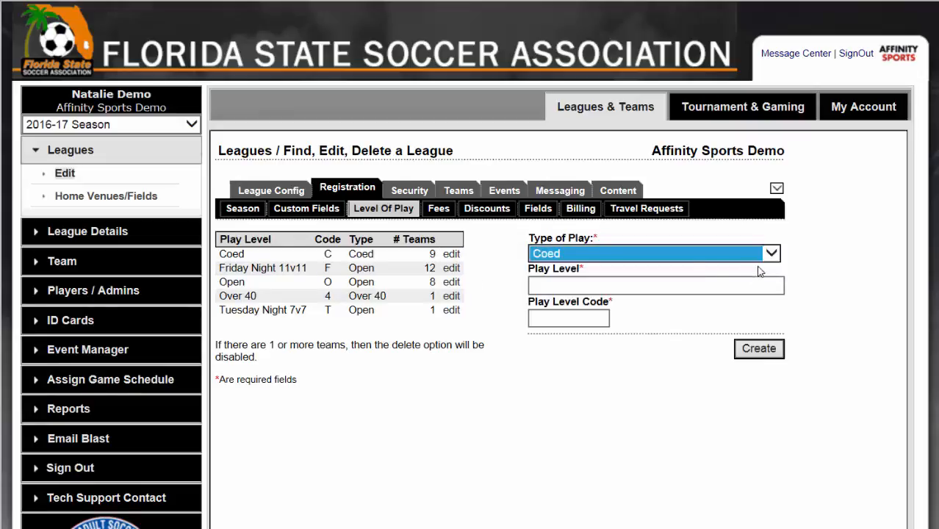
left_click(652, 284)
type("C")
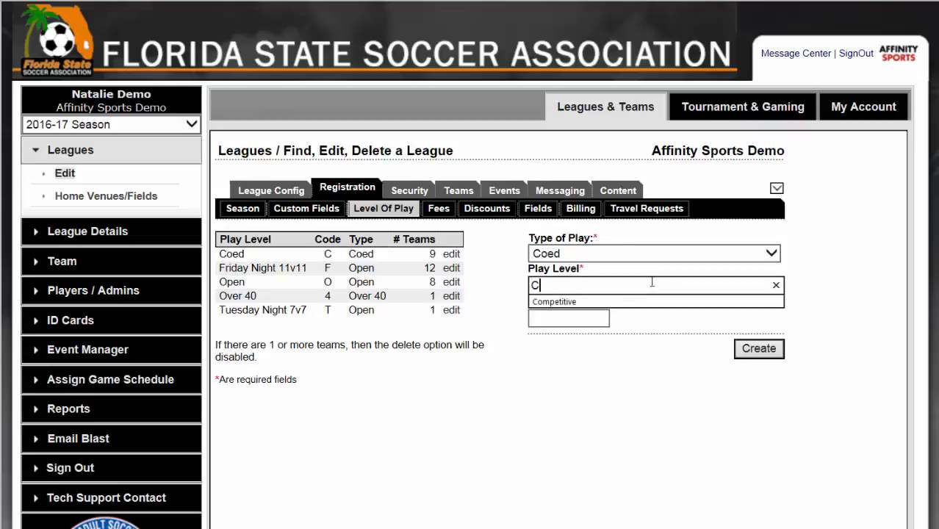
type("oed")
key("Tab")
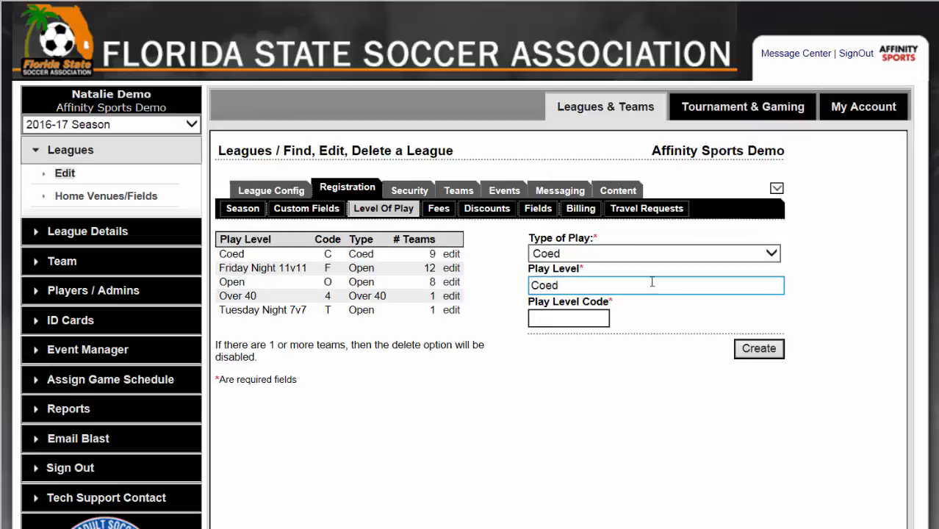
type("C")
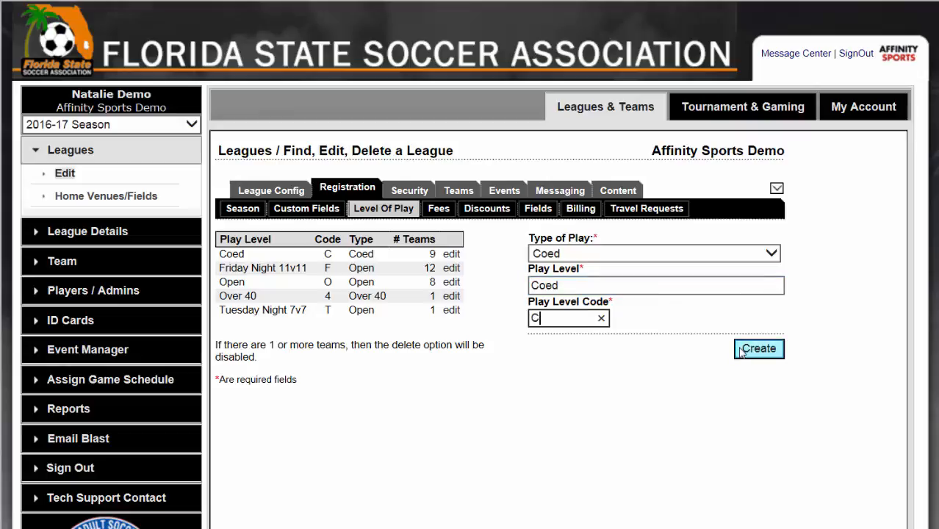
left_click(773, 253)
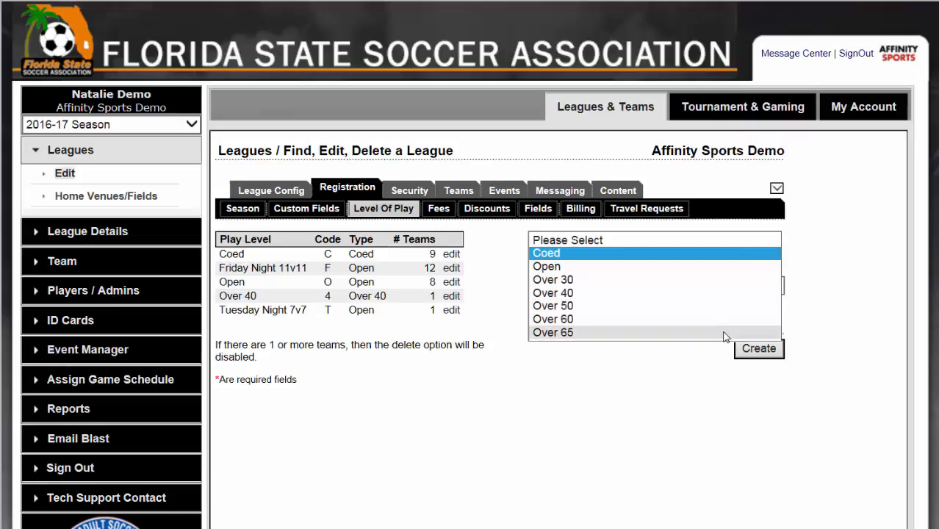
left_click(493, 301)
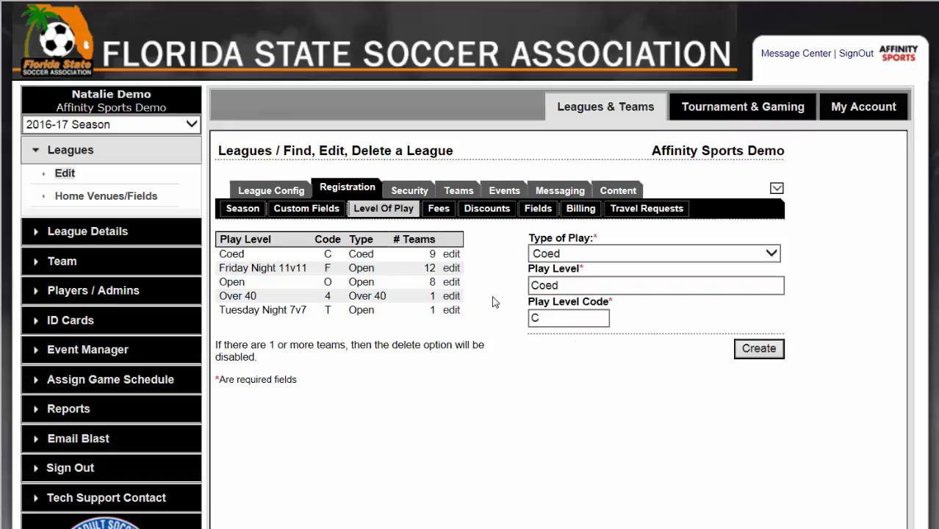
Step: Open the Friday Night 11v11 play level for editing and select its name
left_click(450, 269)
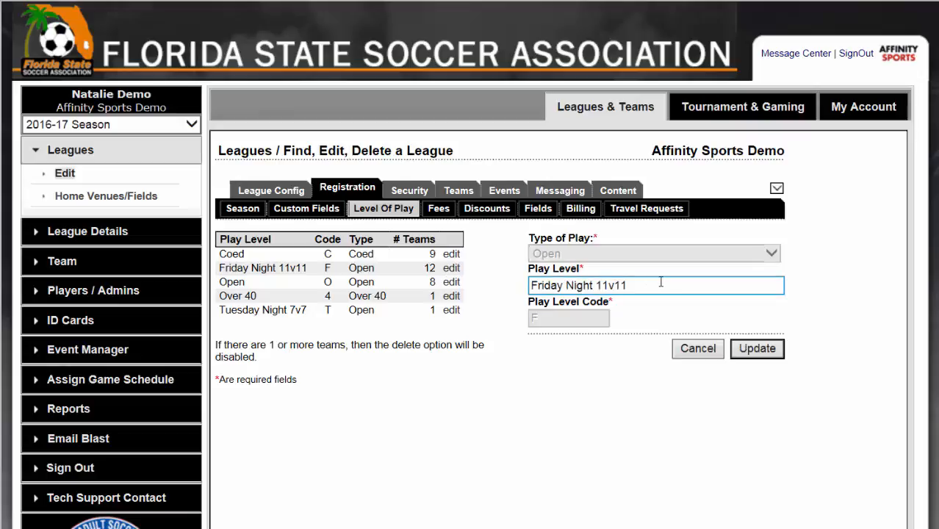
left_click(632, 284)
left_click_drag(632, 284, 532, 283)
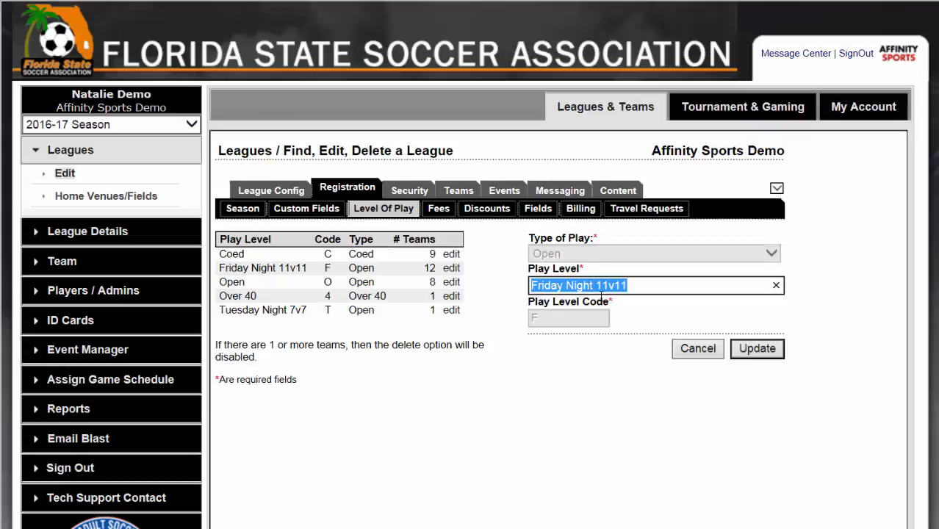
Step: Expand the 2016-17 Season in the registration settings and review the age groups and application types of each play level
left_click(246, 211)
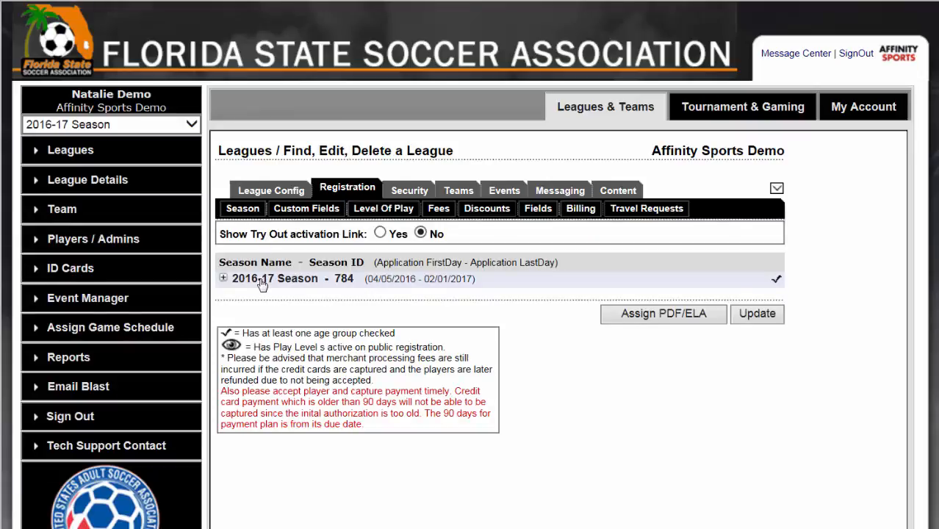
left_click(272, 284)
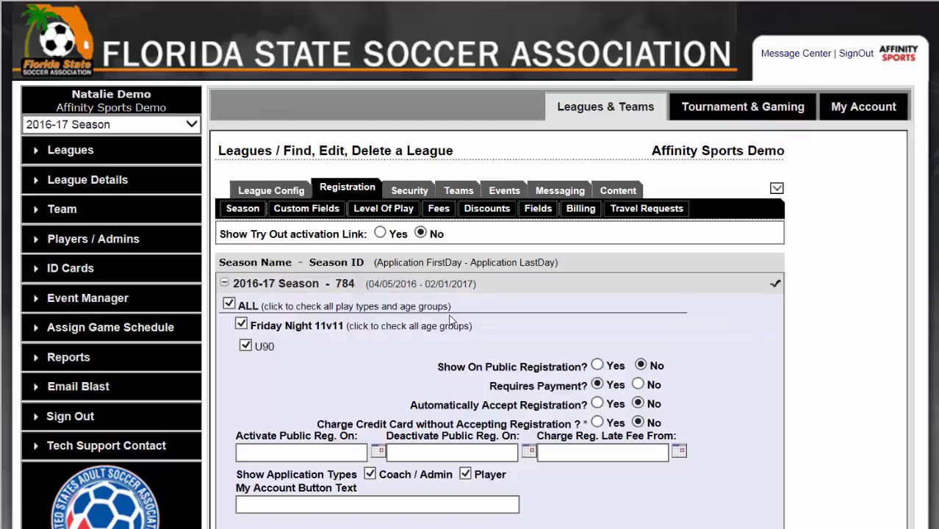
scroll(451, 318, "down", 2)
scroll(344, 258, "down", 2)
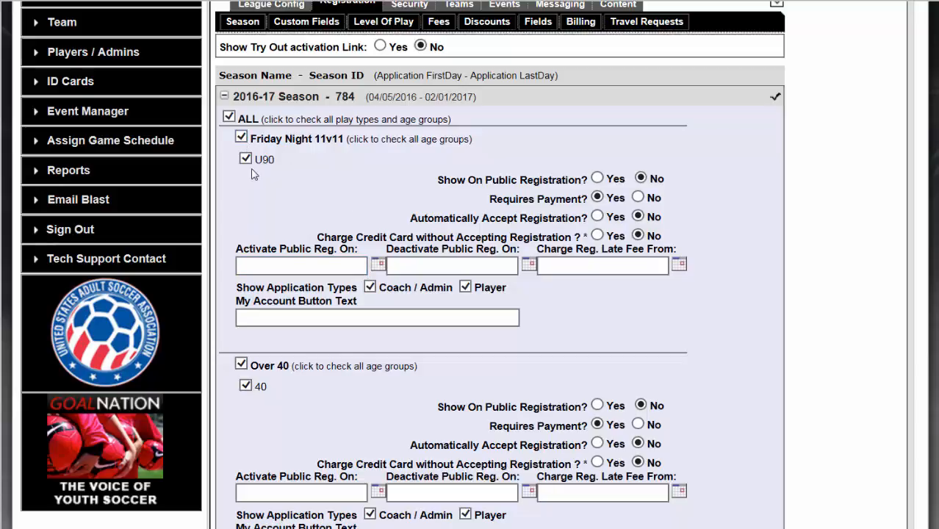
left_click(375, 288)
left_click(371, 288)
scroll(476, 287, "down", 3)
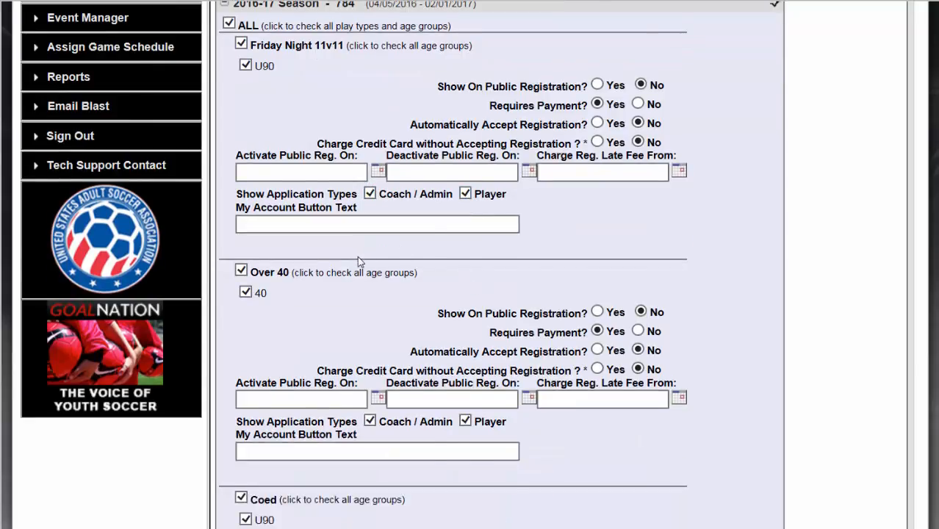
Step: Review the registration settings of the remaining 2016-17 Season play levels down to Open and submit the season update
scroll(358, 266, "down", 3)
scroll(361, 192, "down", 8)
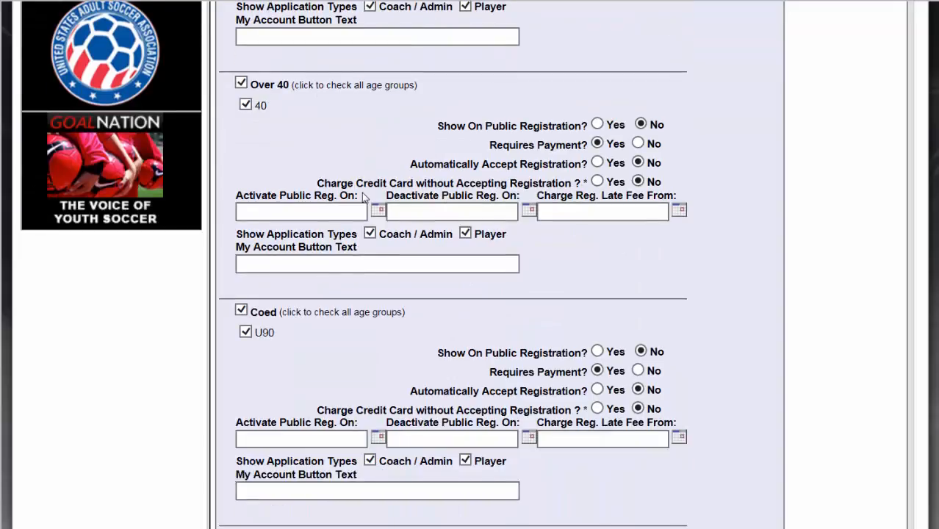
scroll(380, 186, "down", 3)
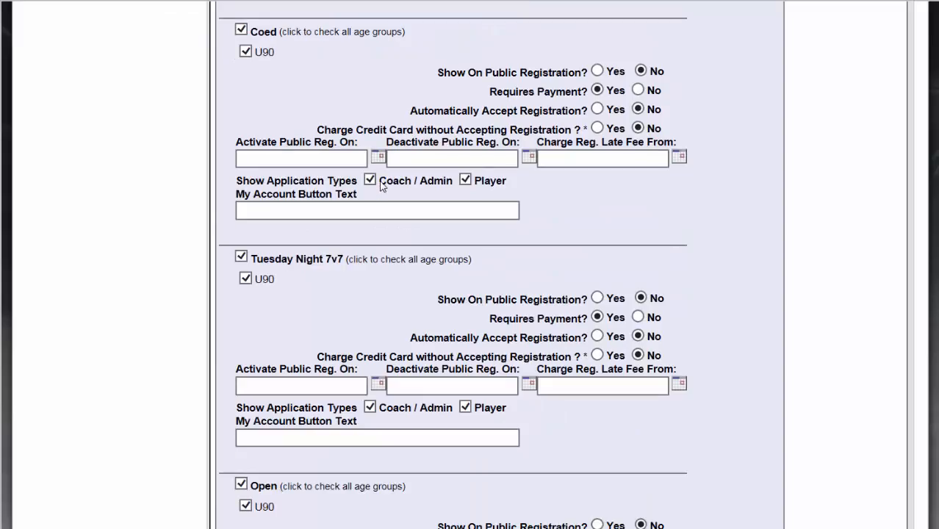
scroll(380, 186, "down", 3)
scroll(330, 188, "down", 6)
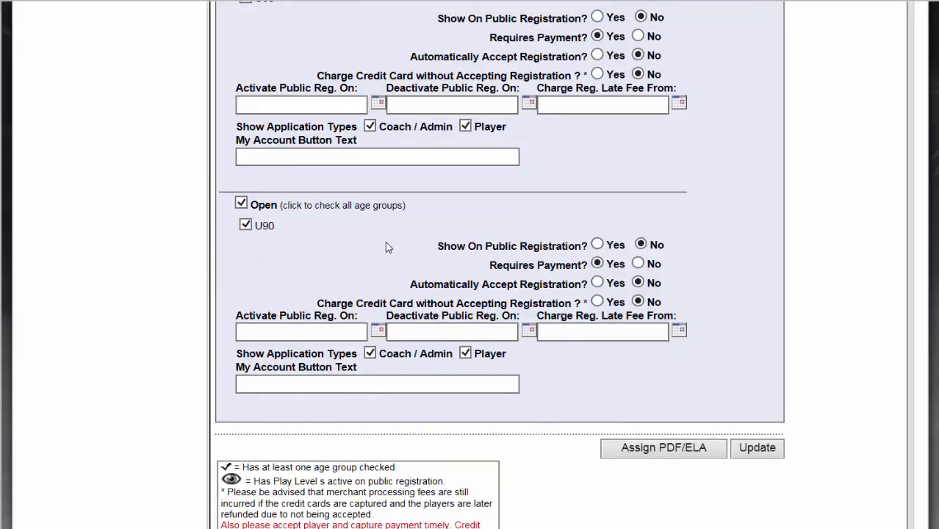
left_click(758, 450)
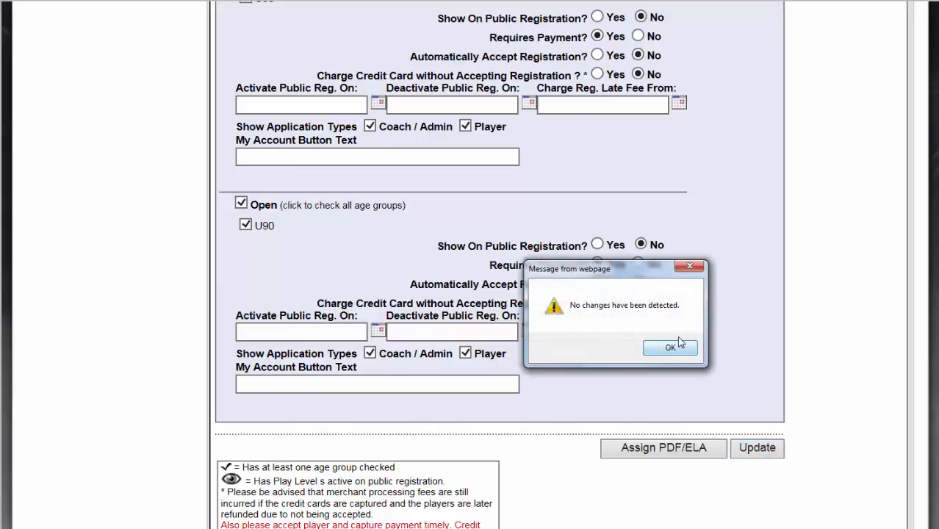
left_click(674, 348)
scroll(815, 265, "up", 6)
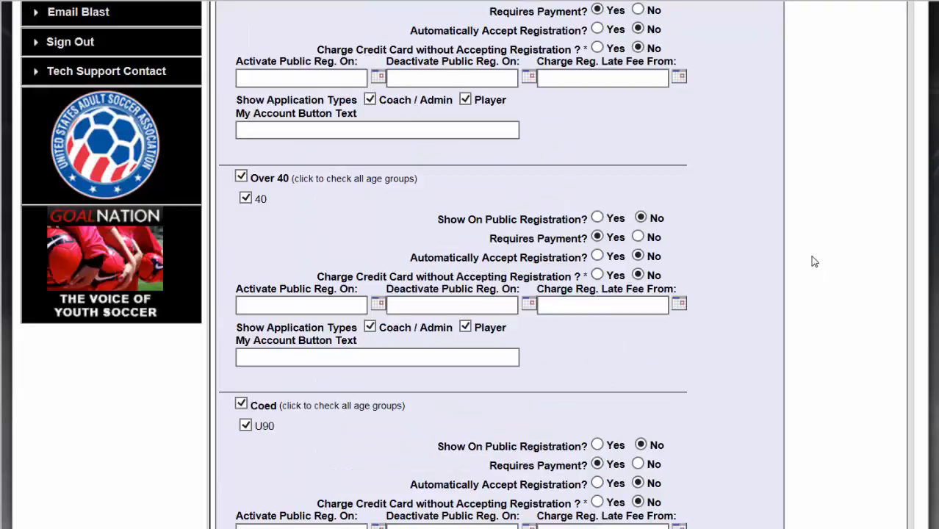
scroll(808, 257, "up", 5)
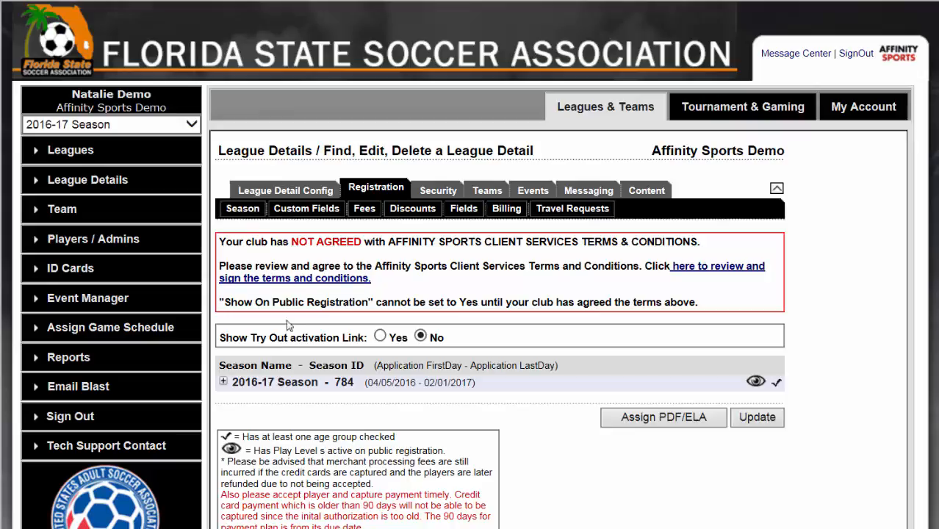
Step: Expand the 2016-17 Season, then toggle all play types and Friday Night 11v11's Player application type off and on again
left_click(274, 382)
scroll(395, 314, "down", 3)
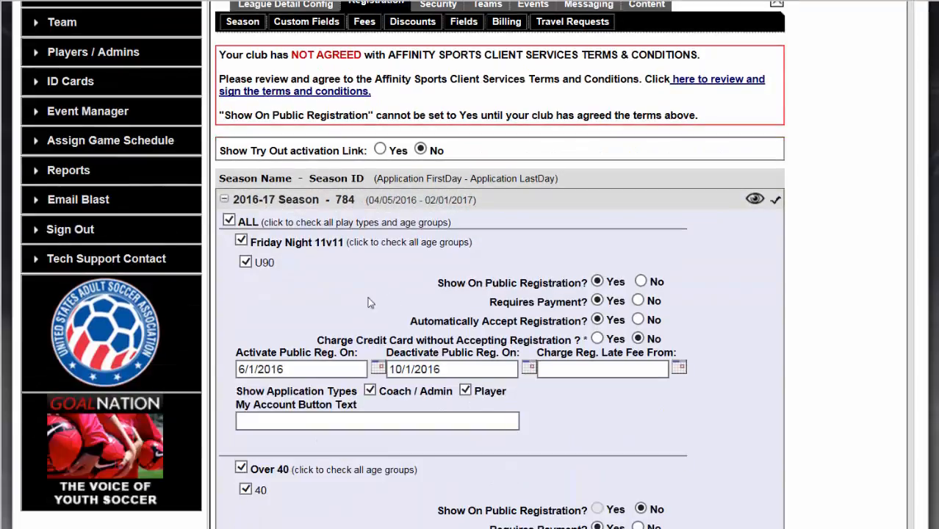
left_click(229, 222)
left_click(229, 221)
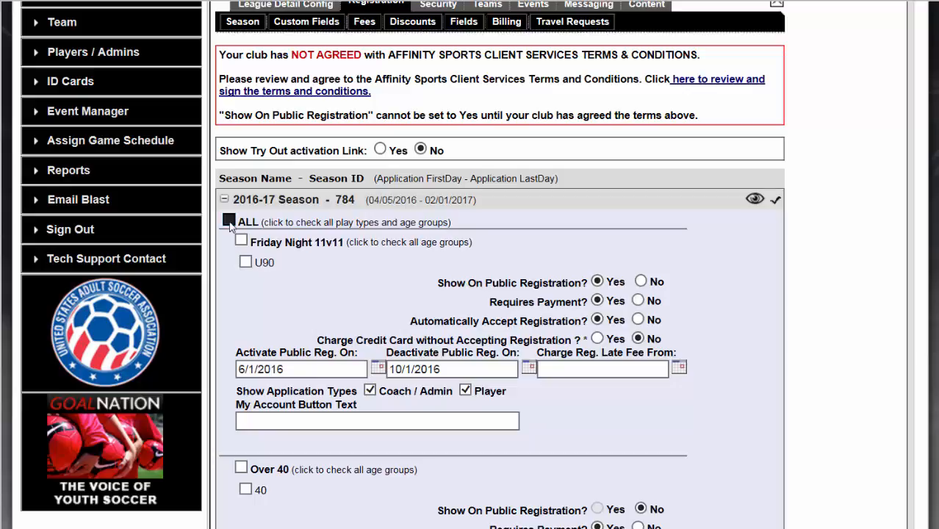
scroll(346, 272, "down", 1)
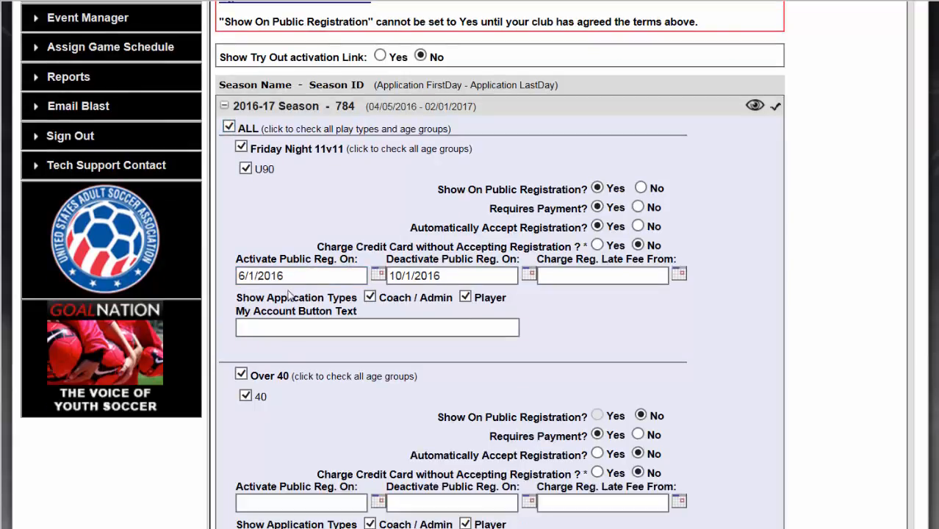
left_click(475, 298)
left_click(474, 298)
Step: Review the public registration, payment, acceptance and date settings of the season's play levels and save the season settings
scroll(531, 284, "down", 1)
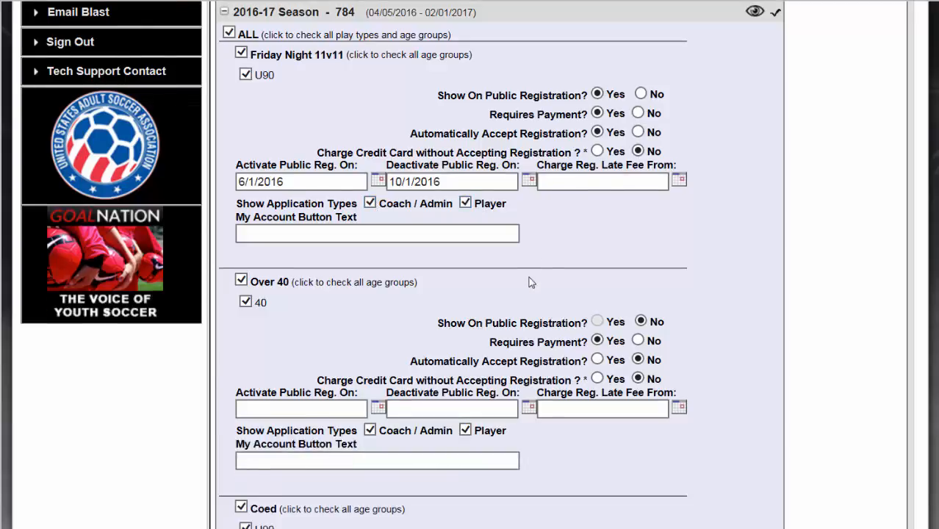
scroll(556, 278, "up", 1)
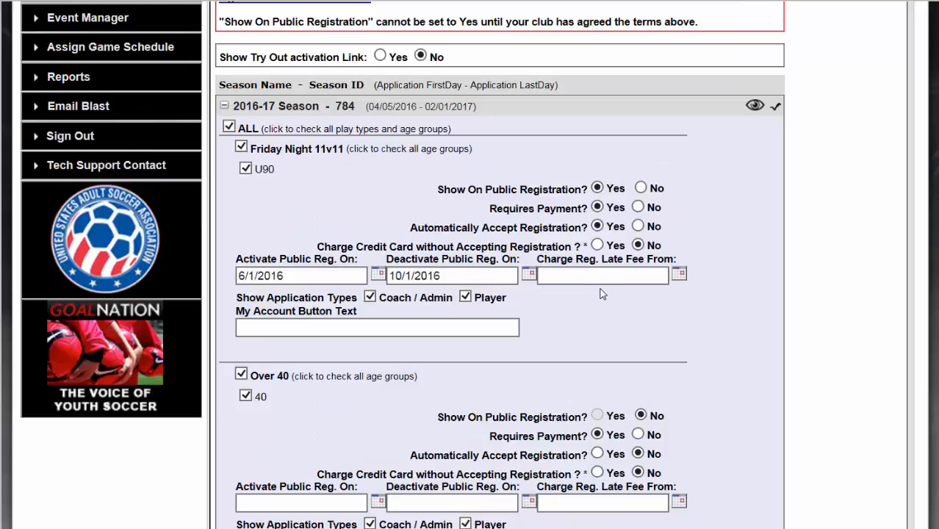
scroll(600, 294, "up", 1)
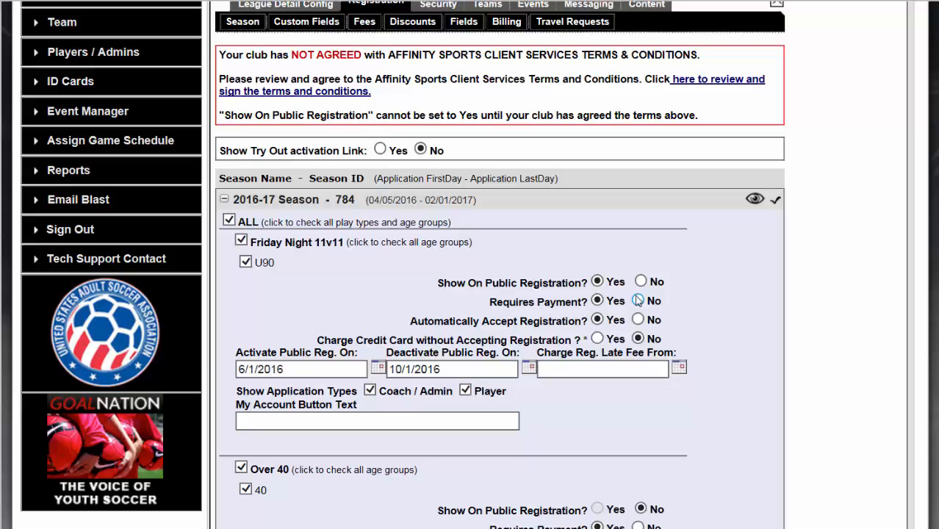
scroll(632, 305, "up", 1)
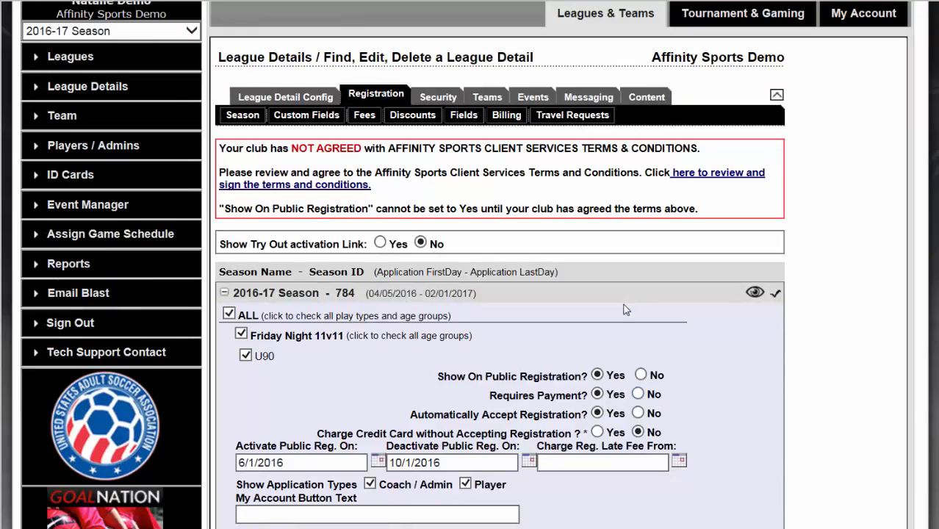
scroll(625, 309, "down", 8)
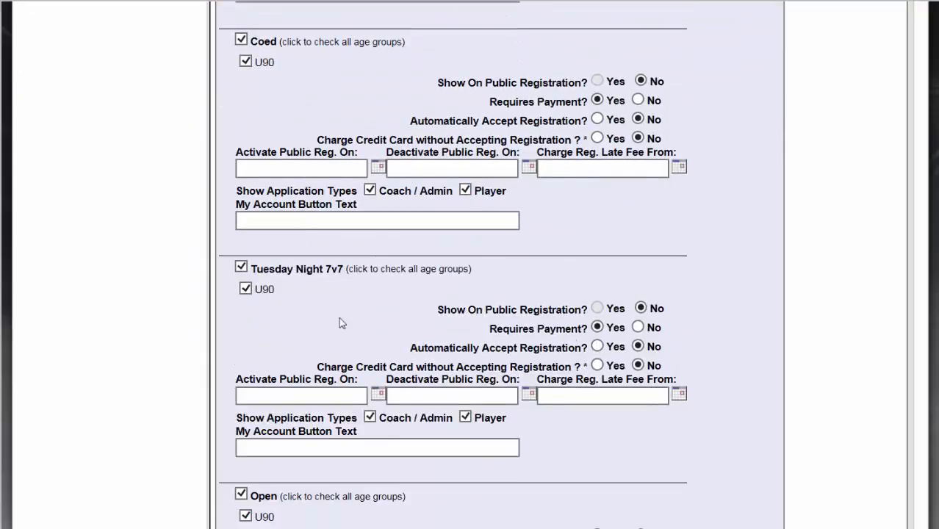
scroll(624, 298, "down", 3)
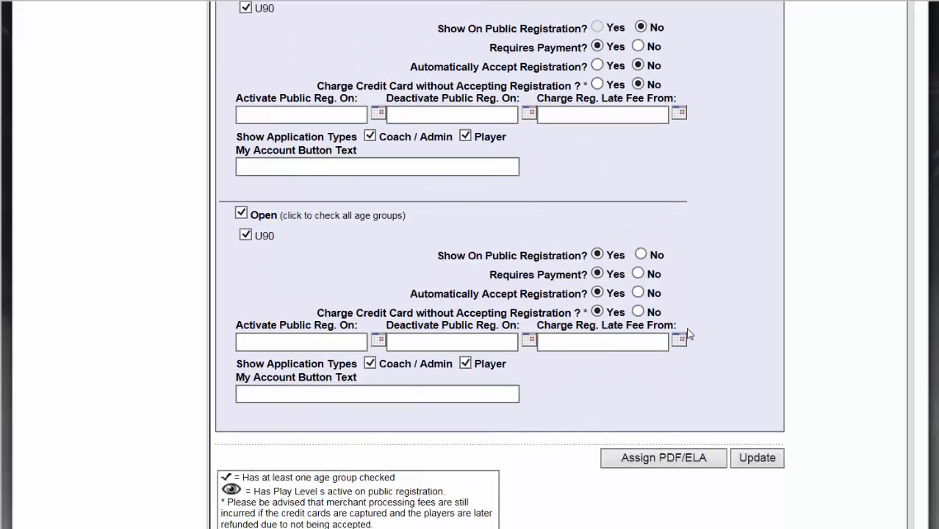
left_click(758, 458)
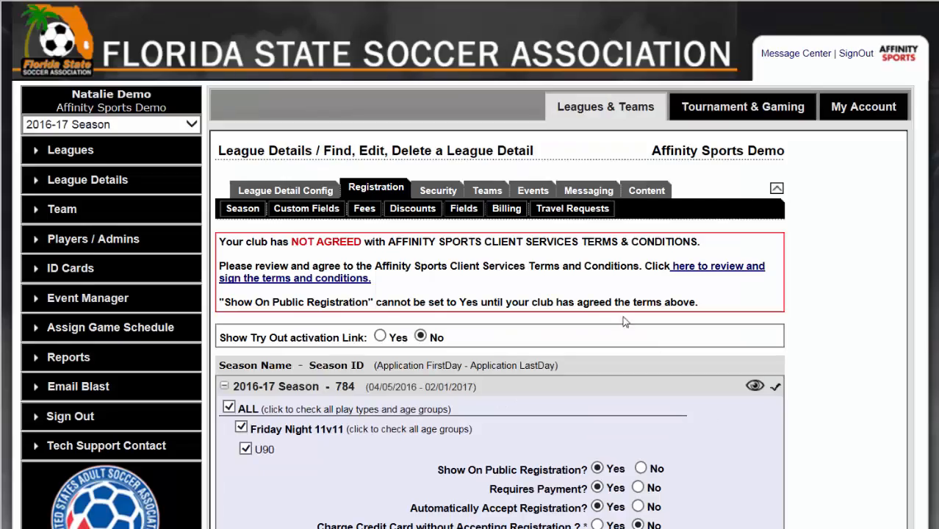
Step: Open the league's custom question about interest in an opportunity for editing and examine the available field types
left_click(300, 210)
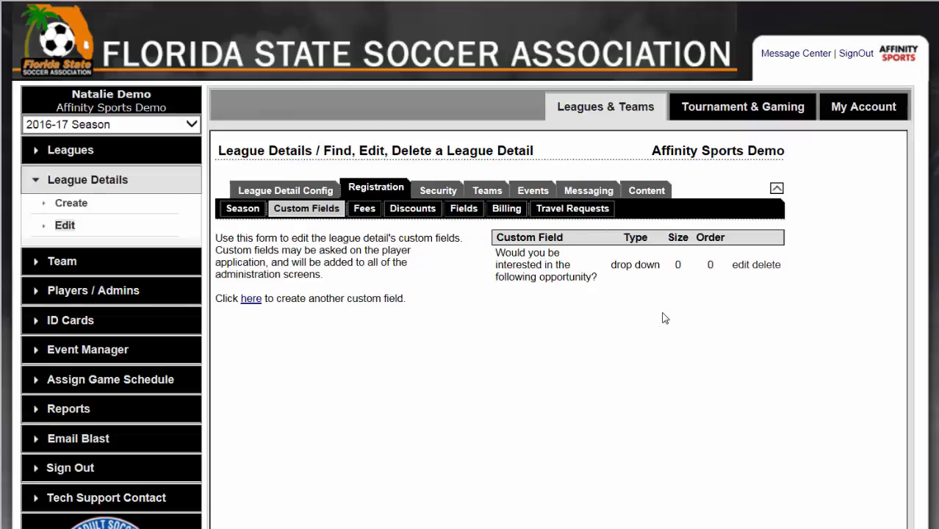
left_click(740, 266)
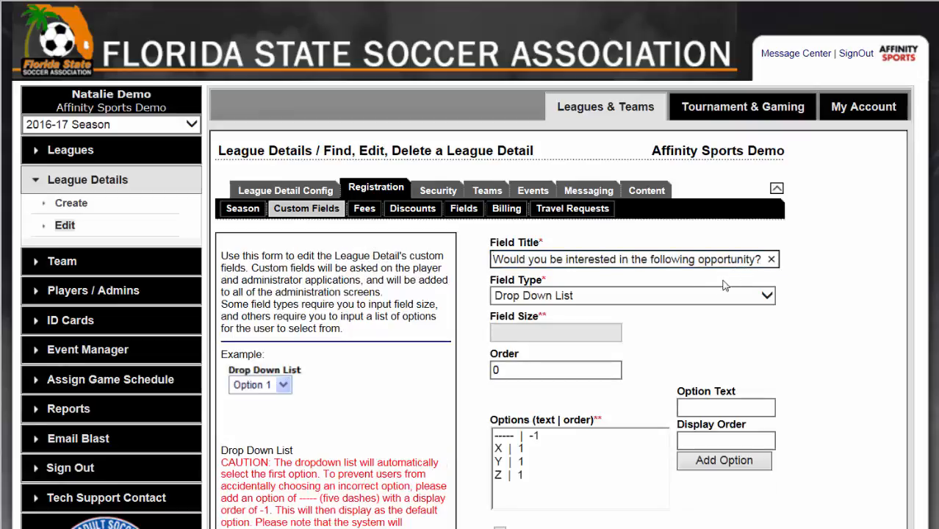
left_click(698, 294)
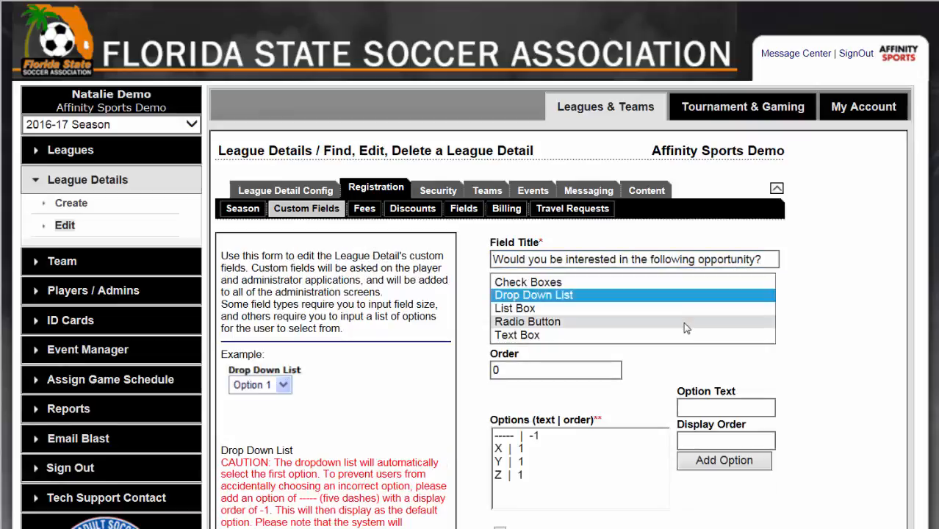
Step: Open the Coed Registration Fee in the league's registration fees and keep its U90 fee set to M (mandatory)
left_click(363, 213)
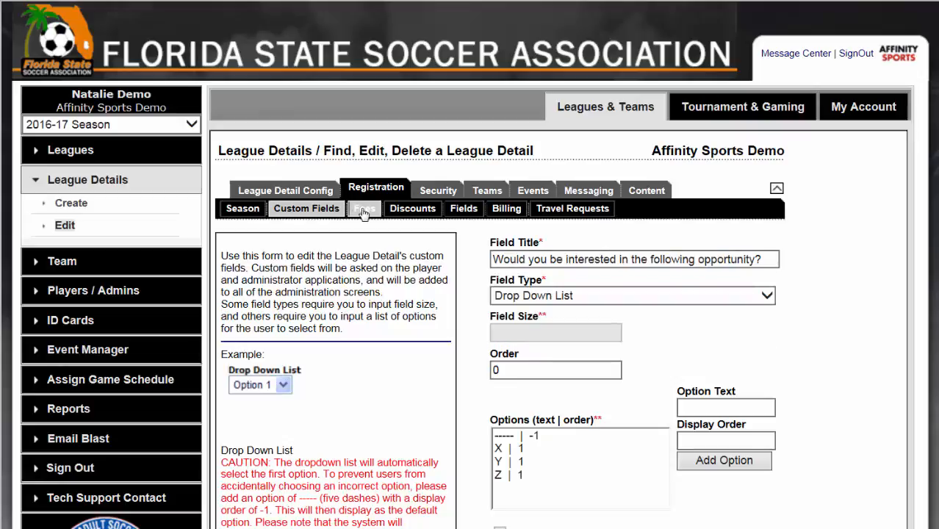
left_click(330, 306)
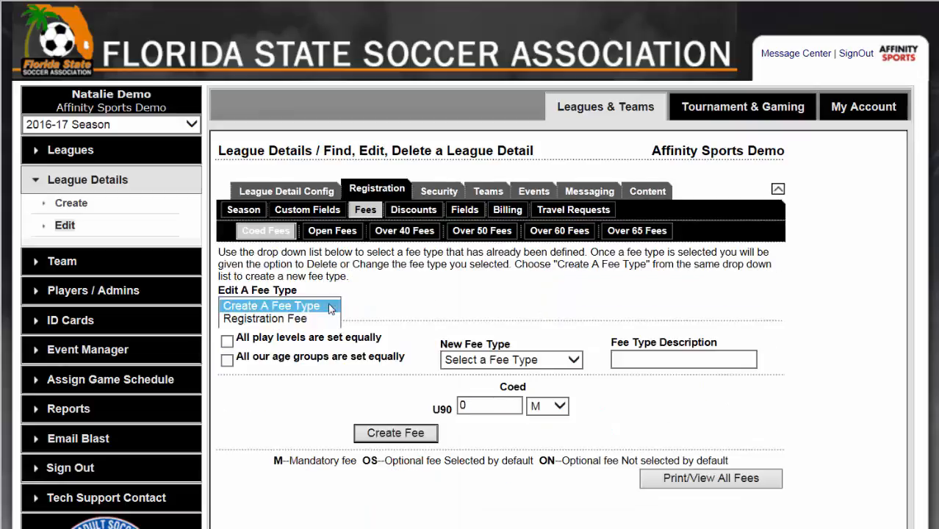
left_click(330, 318)
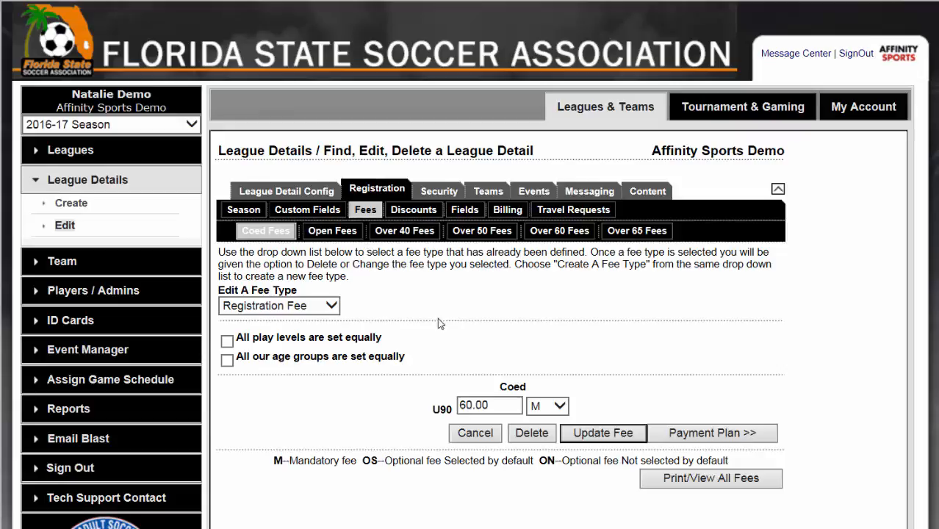
left_click(556, 412)
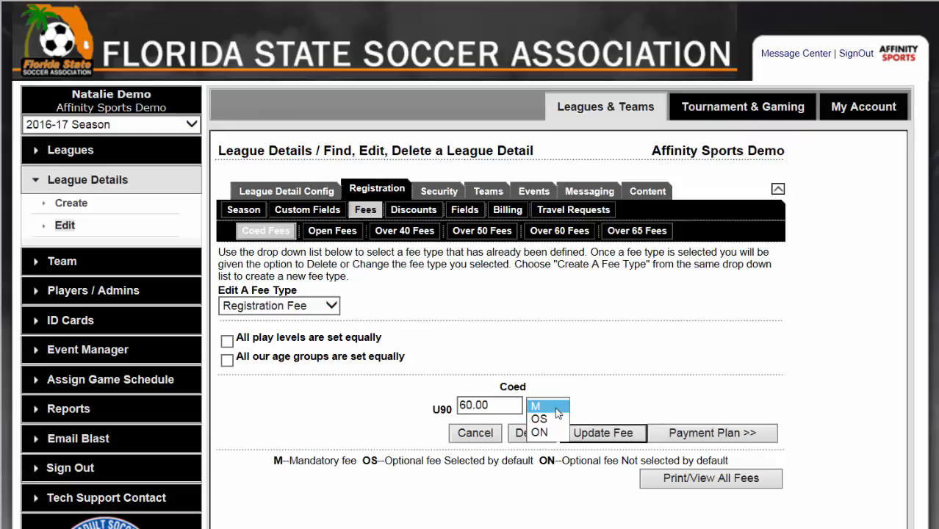
left_click(556, 408)
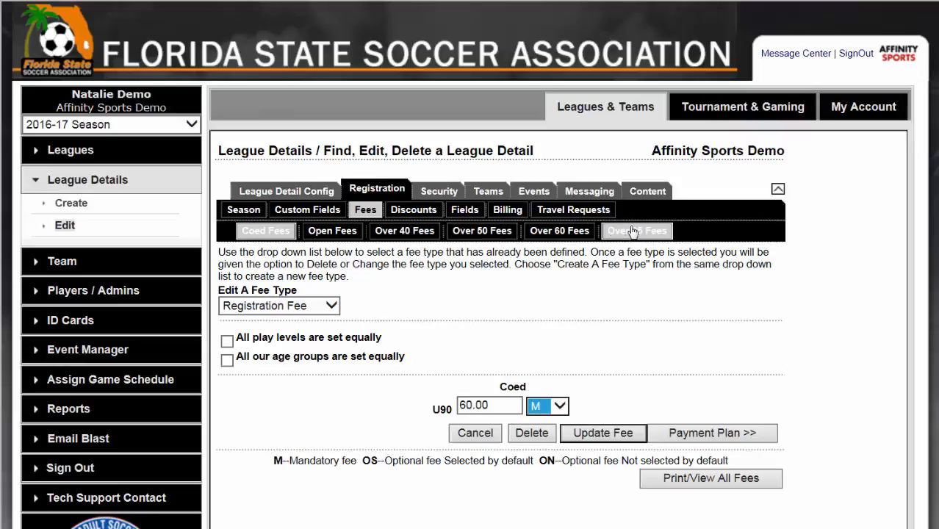
Step: Open the Coed Promo Code Discount in the league's registration discounts to view its amount
left_click(421, 219)
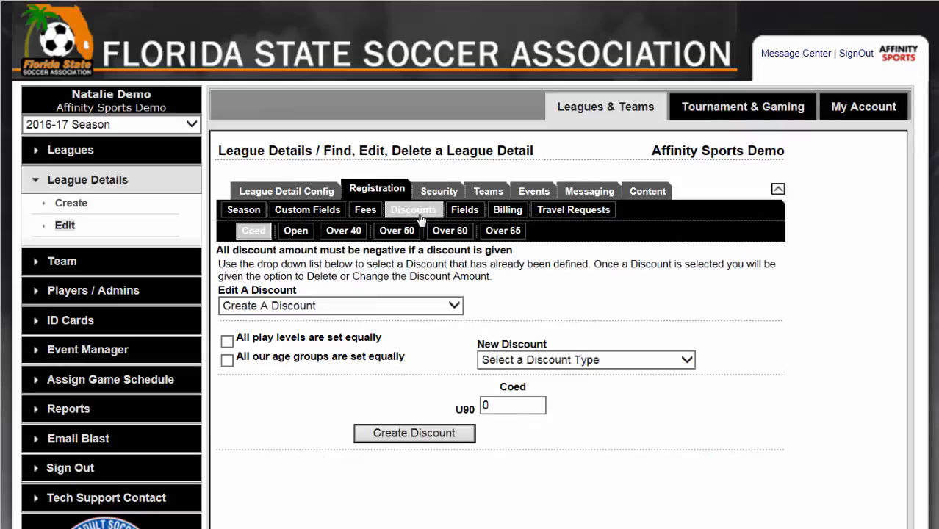
left_click(454, 306)
left_click(448, 318)
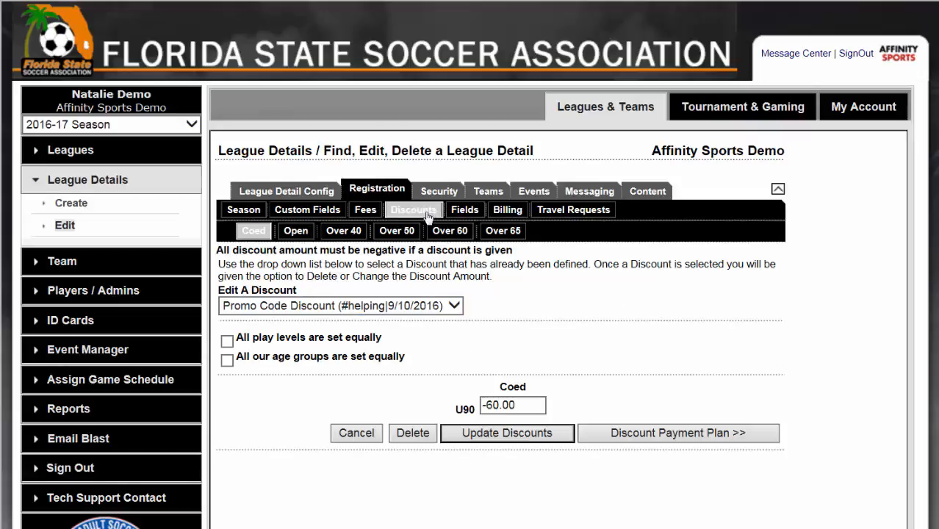
Step: Open the Player Registration Thank You message template to view its subject, message and macro fields
left_click(587, 193)
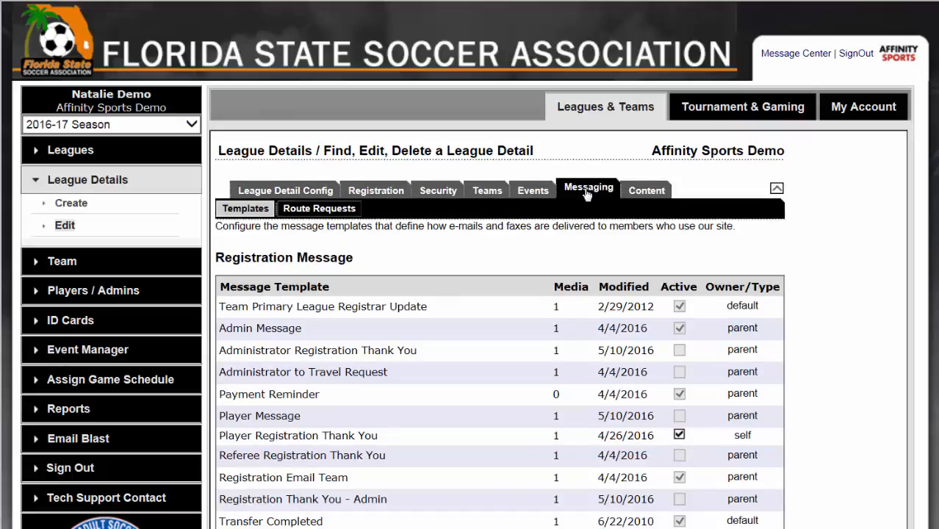
left_click(412, 443)
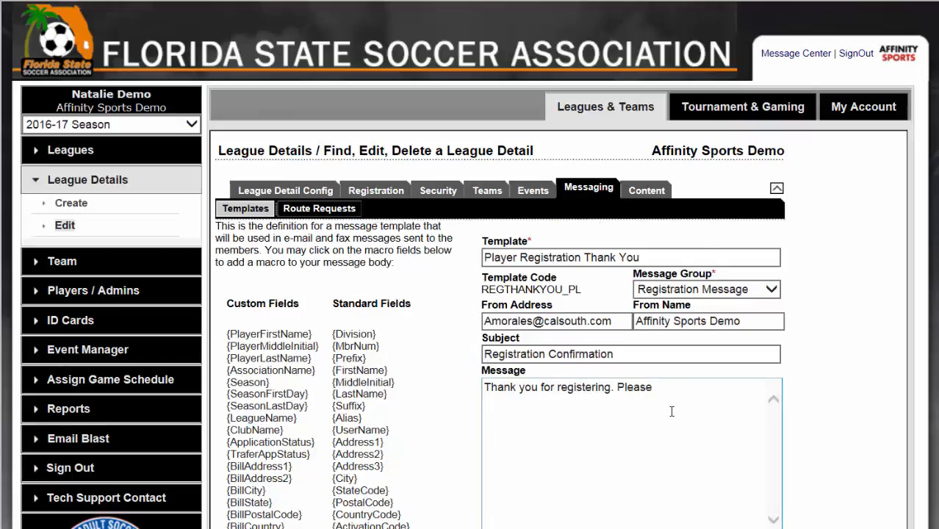
Step: Examine the league's look and feel content settings, including the color schemes, header image, title texts and logo uploads
left_click(663, 192)
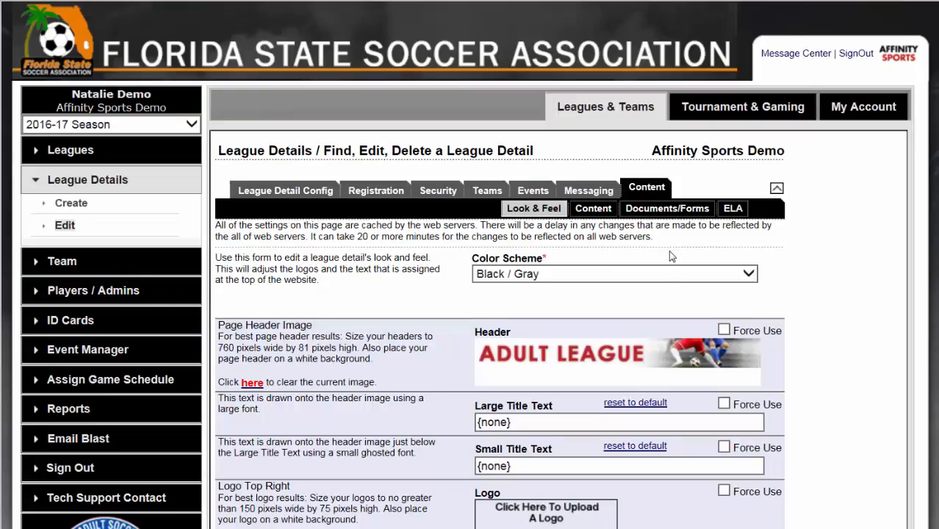
scroll(670, 256, "down", 2)
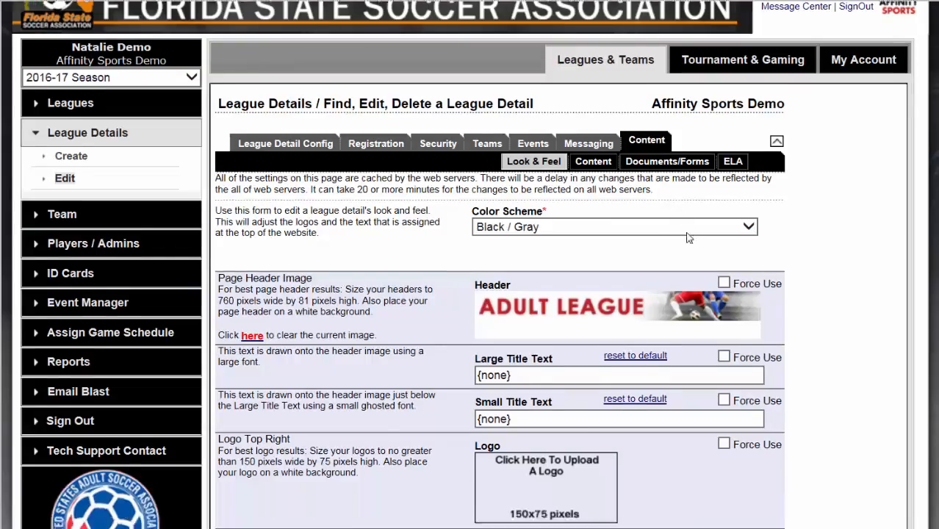
left_click(751, 182)
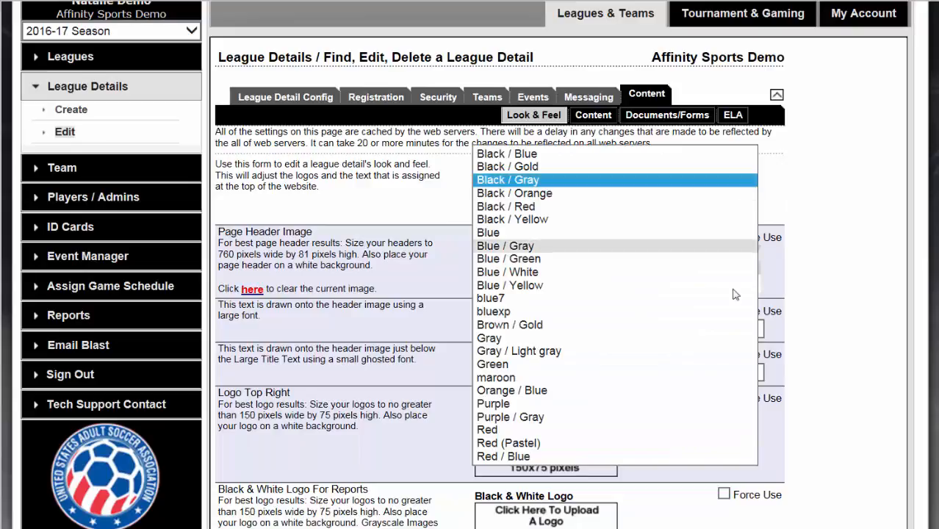
left_click(814, 166)
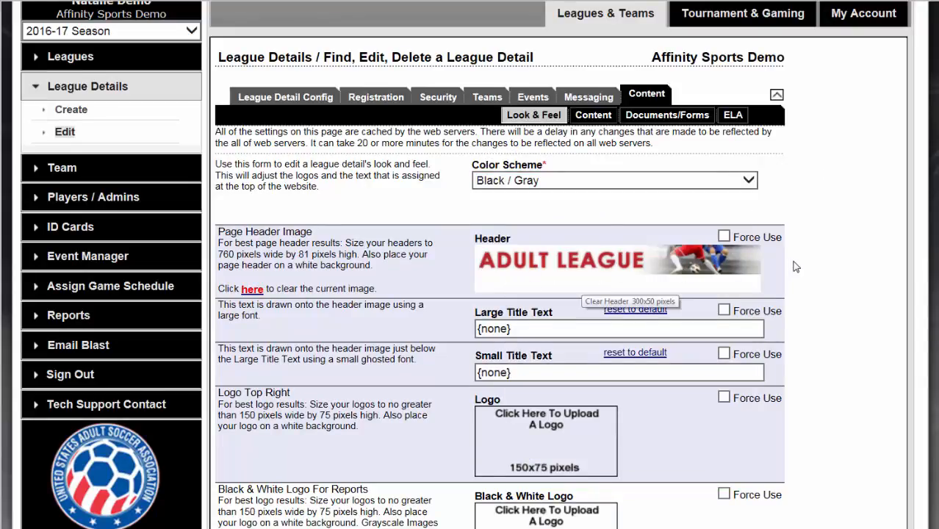
scroll(683, 274, "down", 4)
scroll(659, 237, "down", 4)
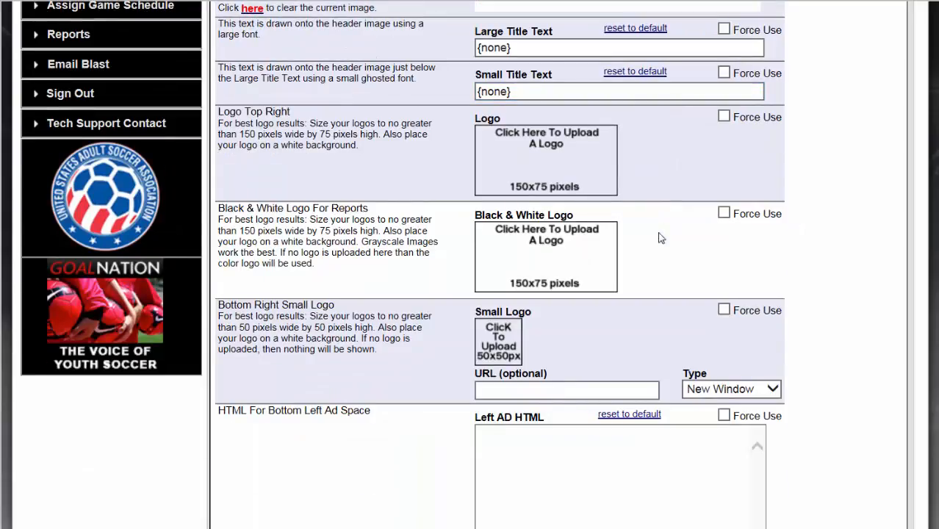
scroll(659, 237, "up", 10)
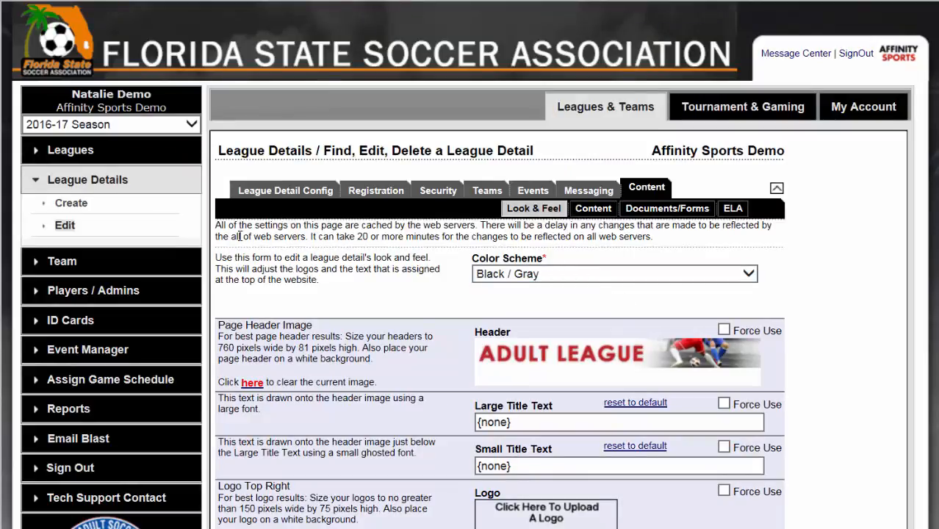
Step: Start a new team in the Affinity Sports Demo league detail
left_click(75, 261)
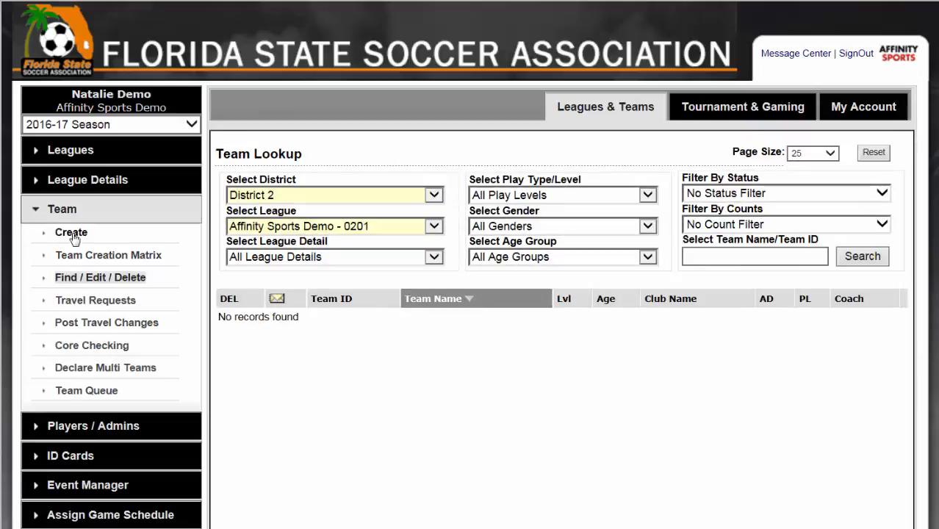
left_click(71, 233)
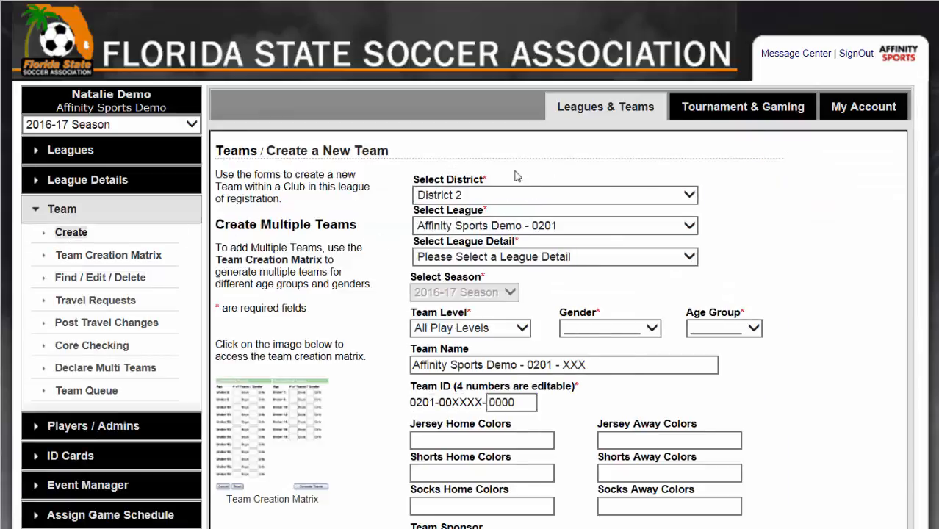
left_click(587, 259)
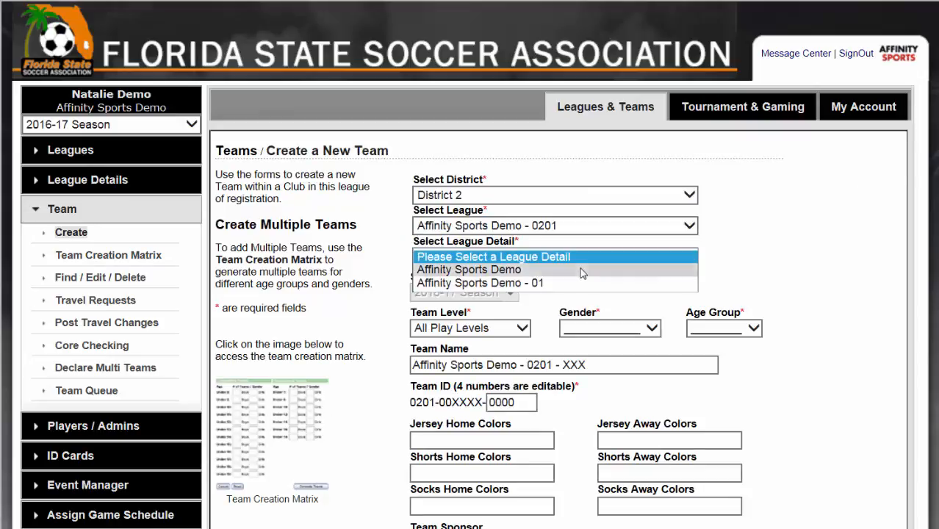
left_click(582, 270)
scroll(559, 227, "down", 2)
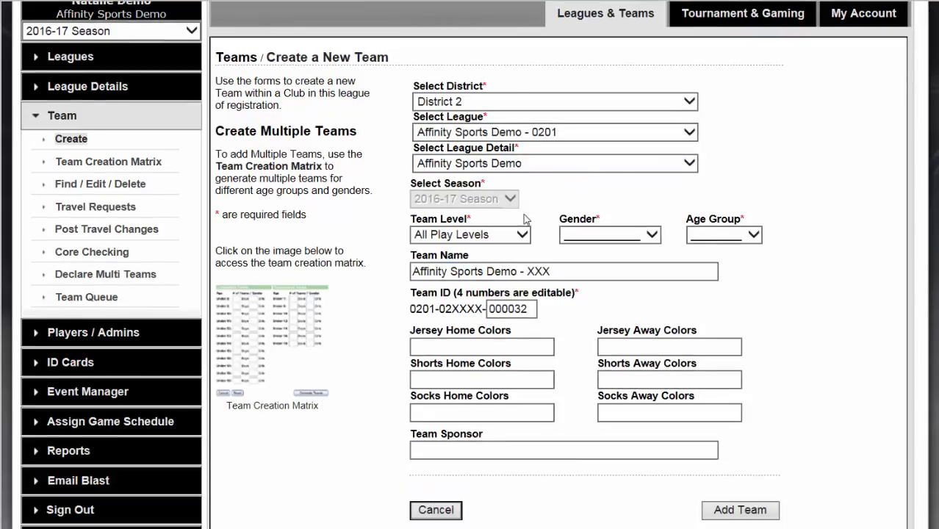
Step: Set the new team's level to Coed, gender to Male and age group to U90
left_click(505, 234)
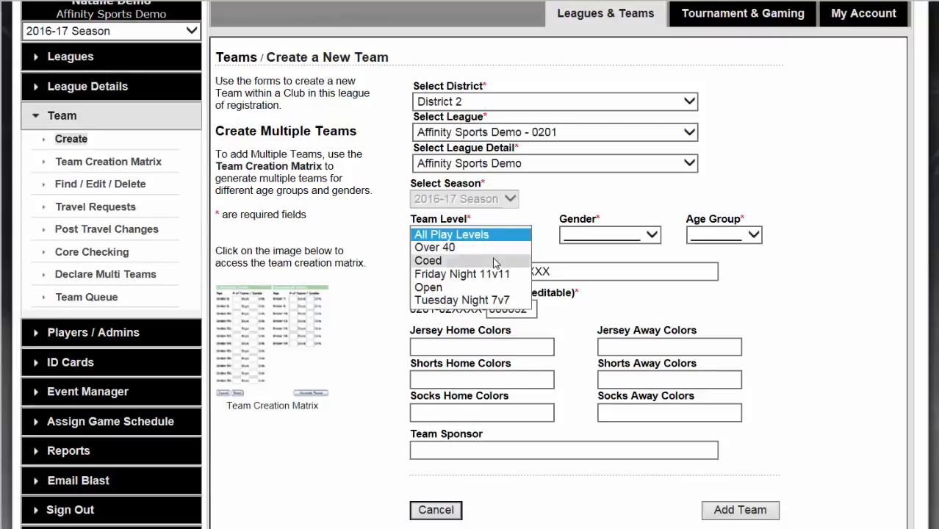
left_click(495, 262)
left_click(593, 235)
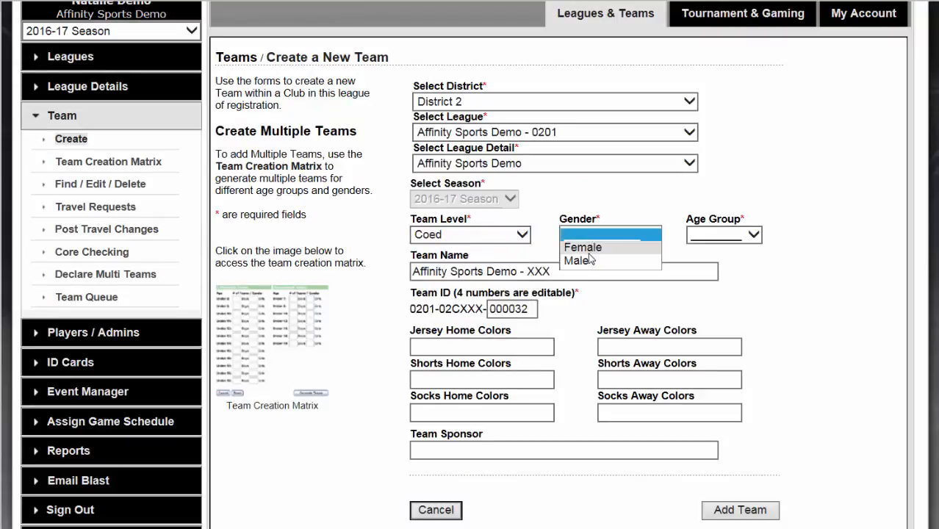
left_click(588, 260)
left_click(724, 236)
left_click(712, 249)
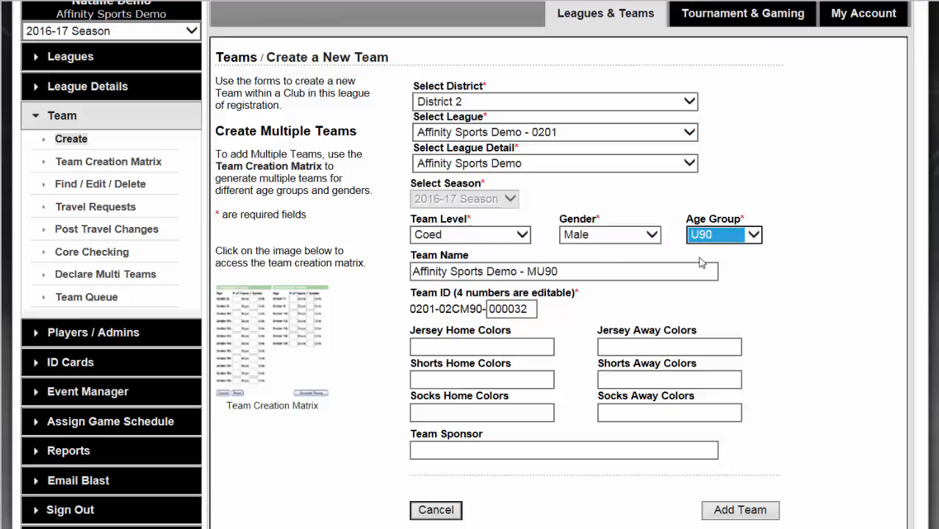
Step: Name the new team Mustangs and add it to the league
left_click_drag(622, 269, 383, 273)
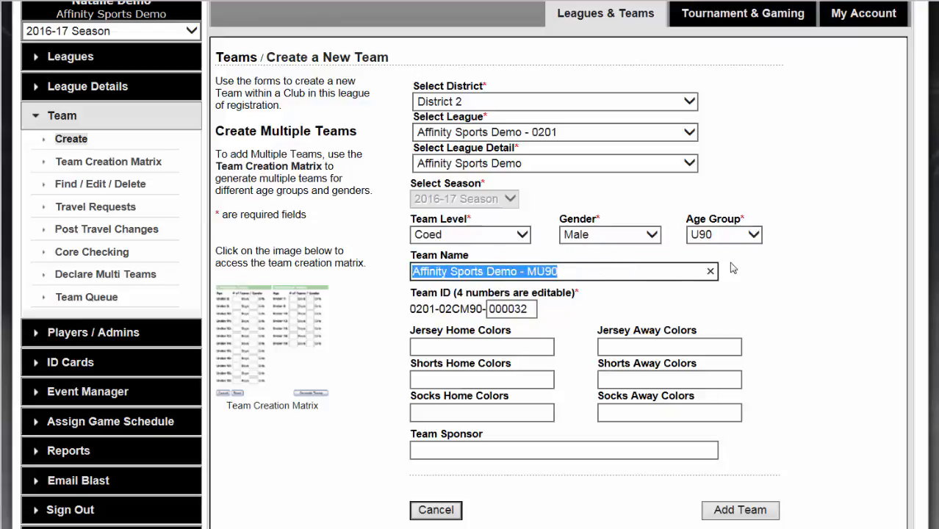
type("Mustangs")
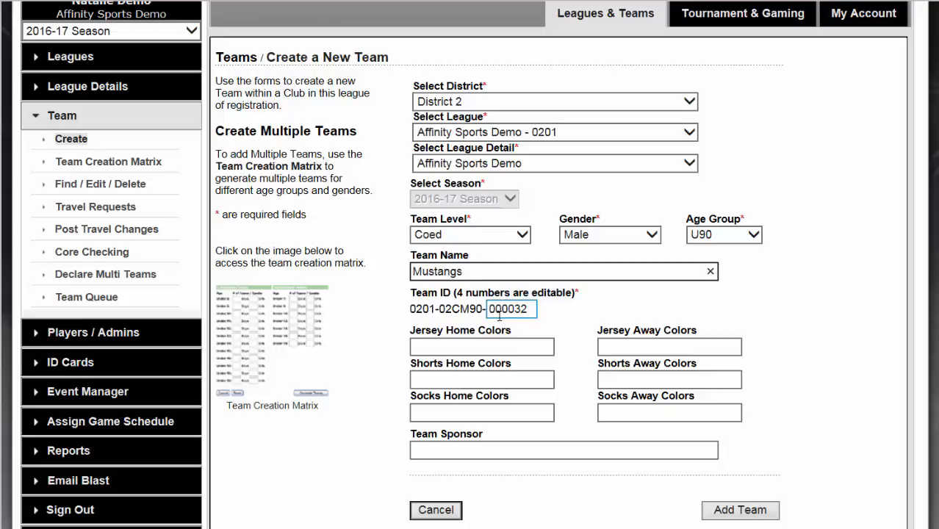
scroll(617, 291, "down", 5)
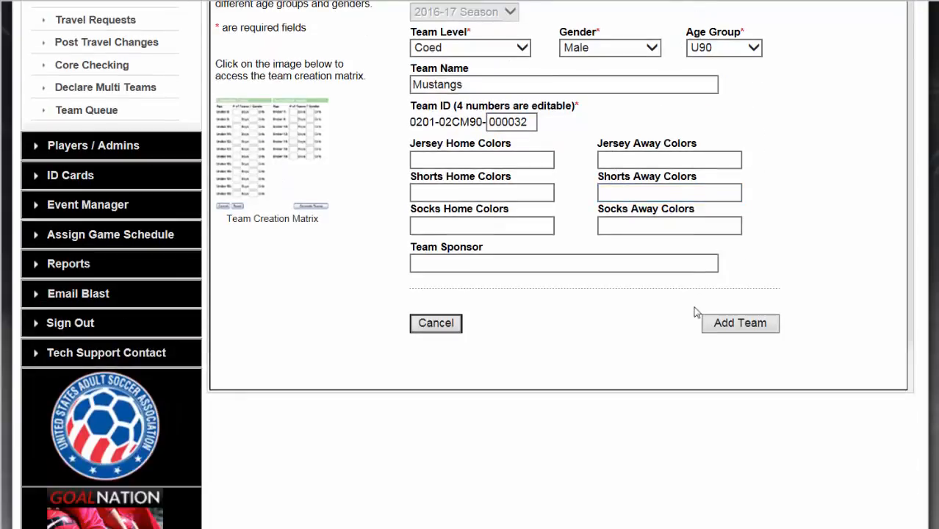
left_click(724, 326)
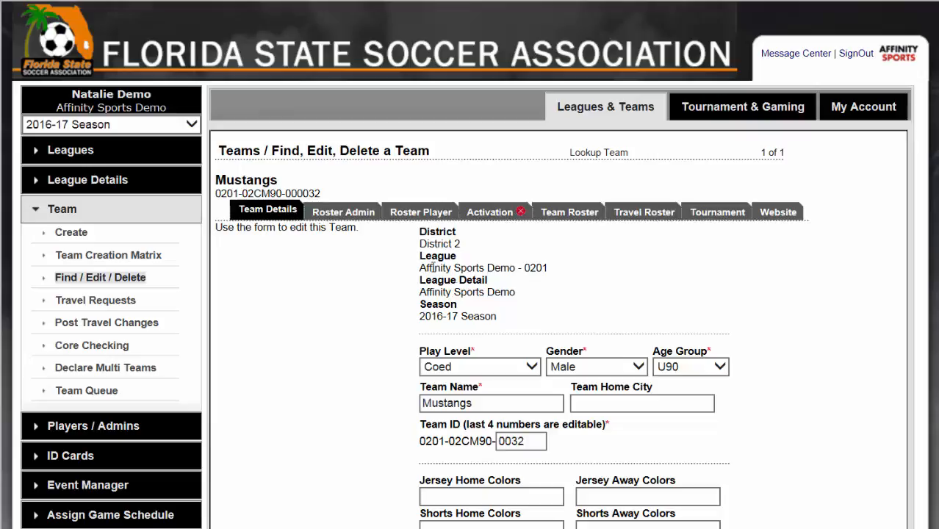
Step: Start the Team Creation Matrix for the Affinity Sports Demo league detail
left_click(73, 255)
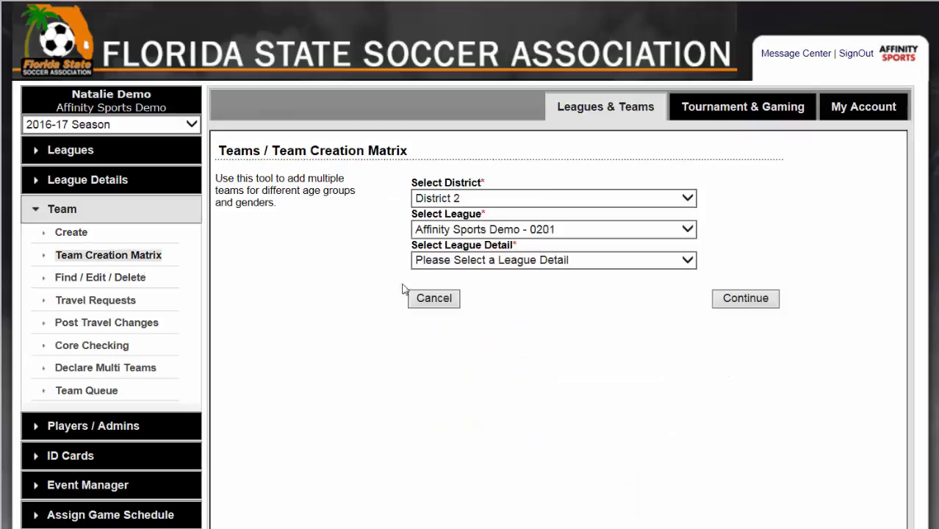
left_click(547, 260)
left_click(544, 273)
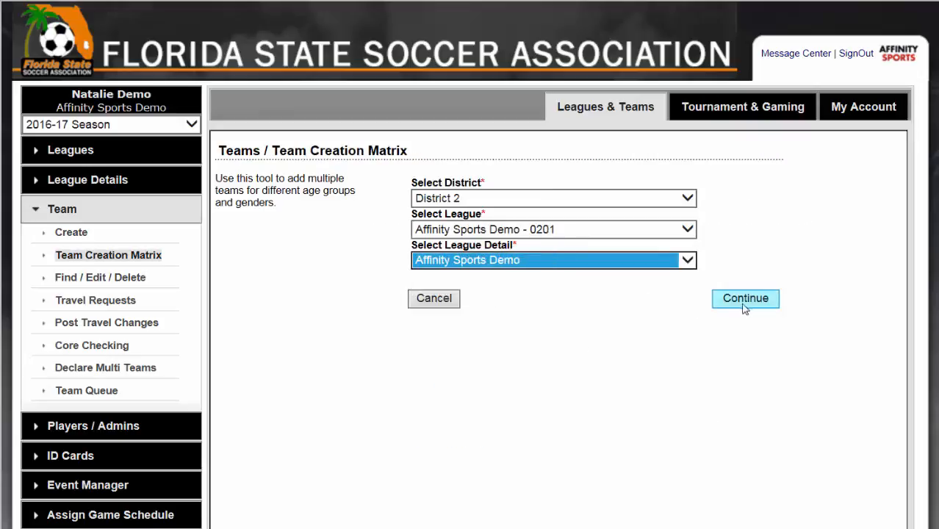
left_click(746, 301)
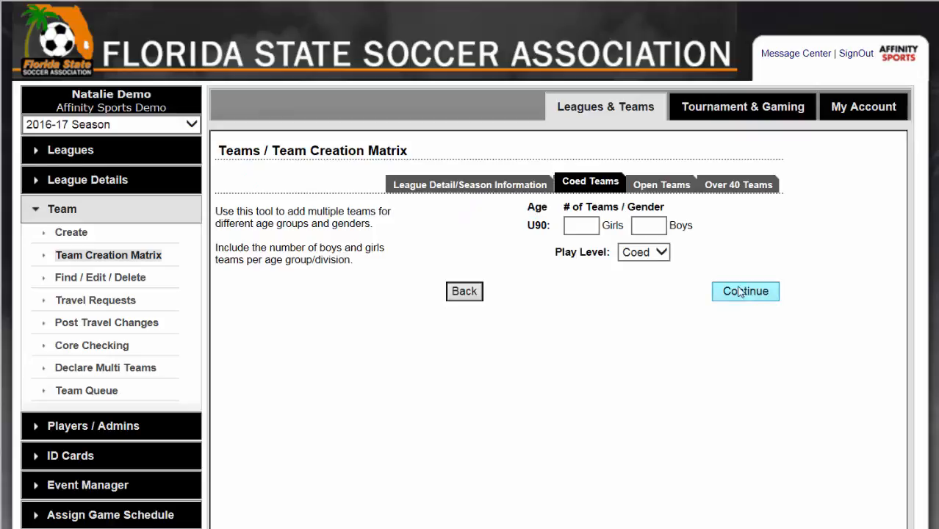
Step: Enter 2 girls and 2 boys U90 teams at the Coed play level in the team creation matrix
left_click(581, 225)
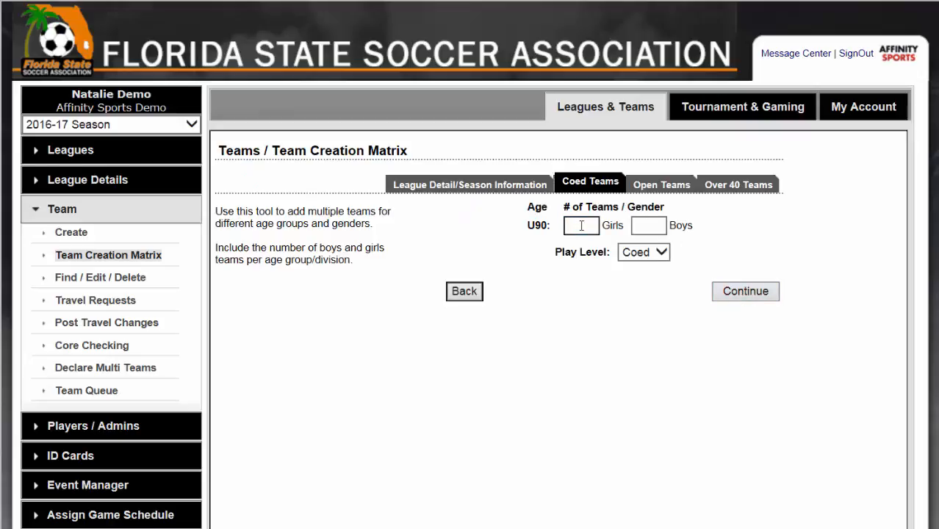
type("2")
left_click(647, 225)
left_click(647, 225)
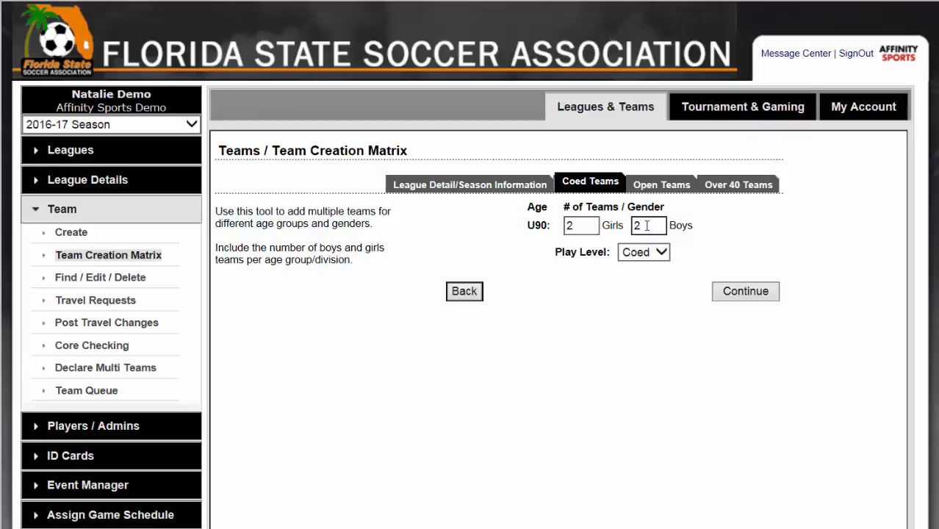
left_click(726, 293)
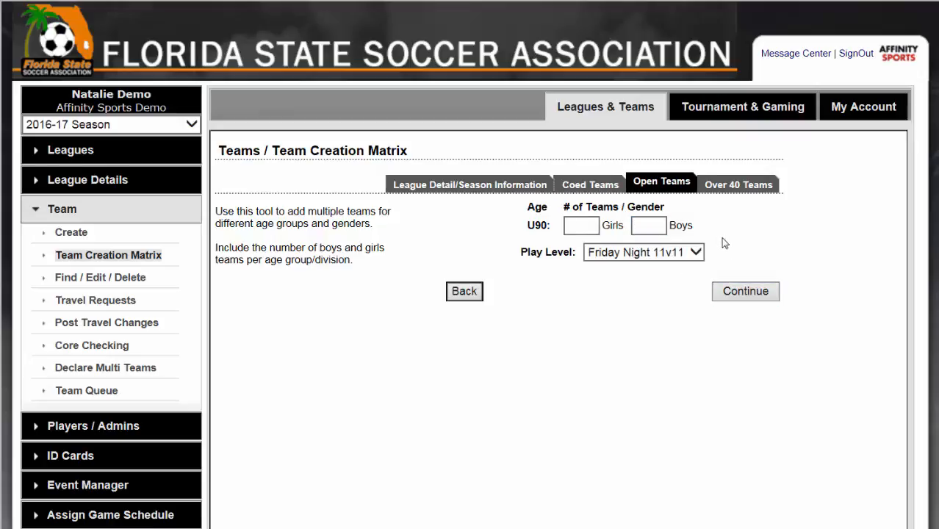
Step: Enter 3 boys U90 teams for Friday Night 11v11 and 1 boys O40 team for Over 40, and generate all the matrix teams
left_click(643, 226)
type("3")
left_click(740, 297)
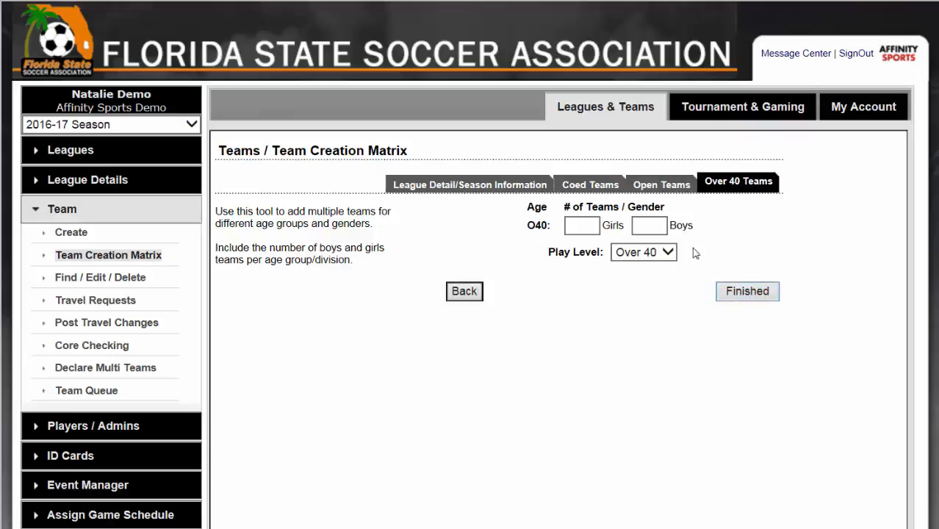
left_click(655, 224)
type("1")
left_click(747, 293)
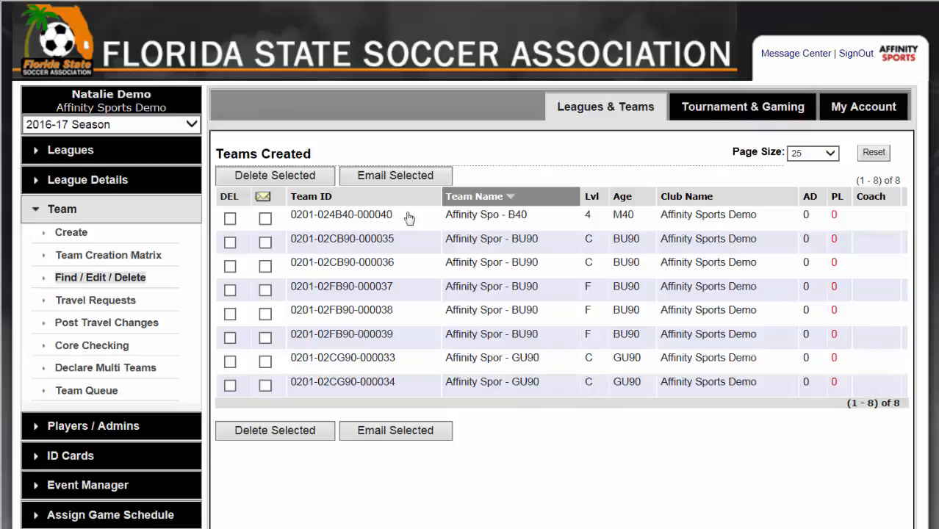
Step: Rename the newly created Over 40 boys team as Panthers and save its team details
left_click(369, 220)
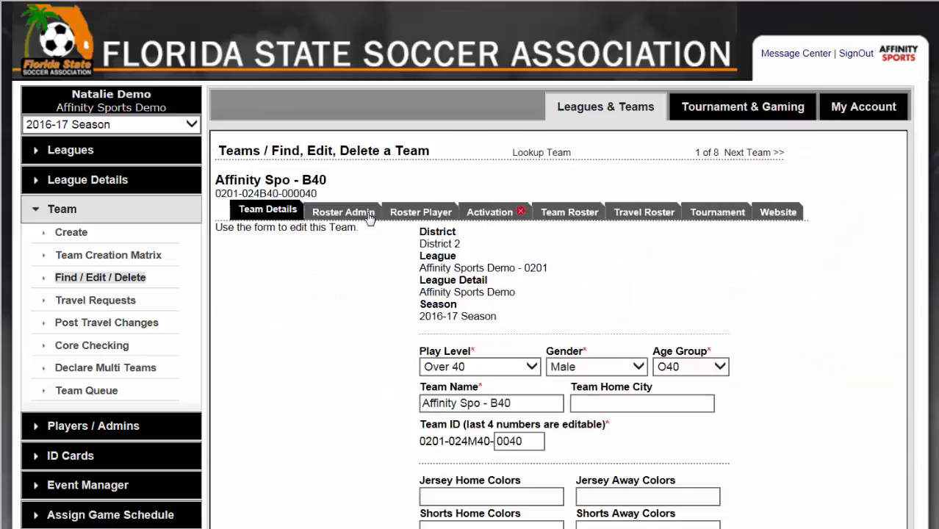
left_click(522, 404)
key("ctrl+a")
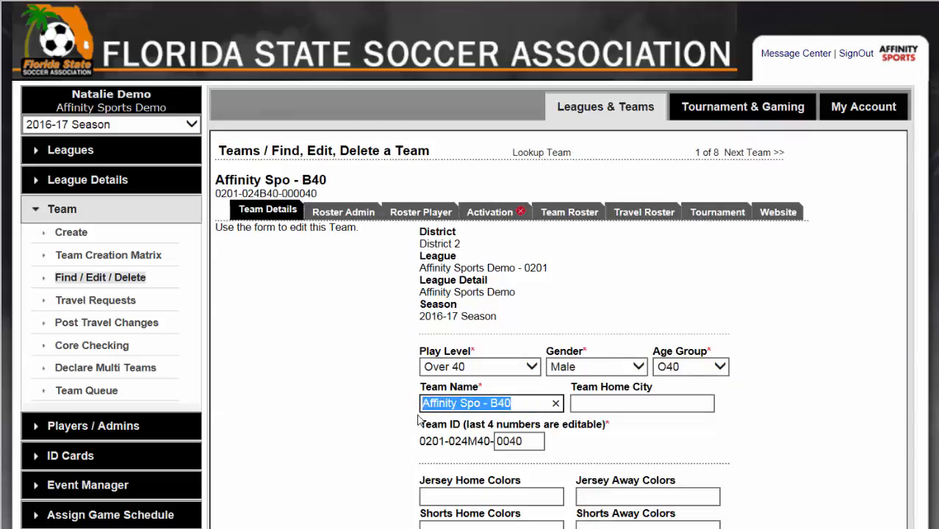
type("P")
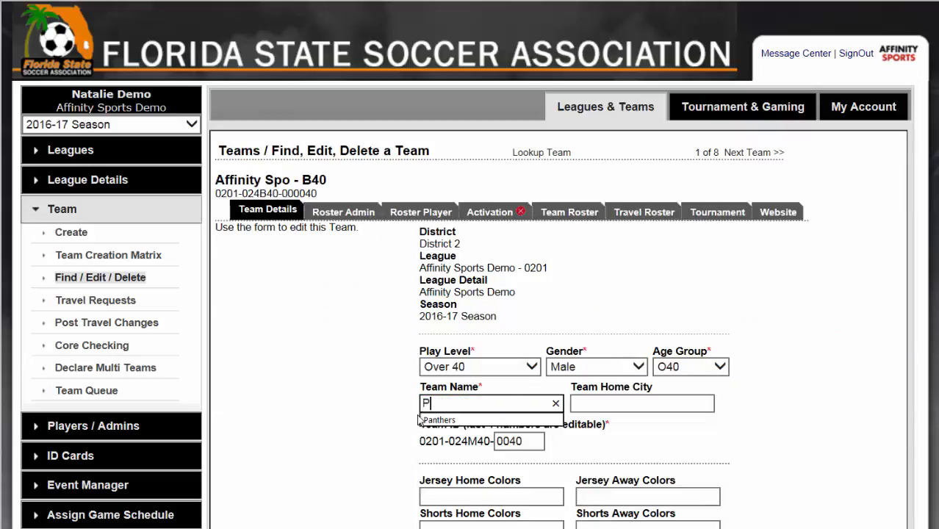
left_click(420, 419)
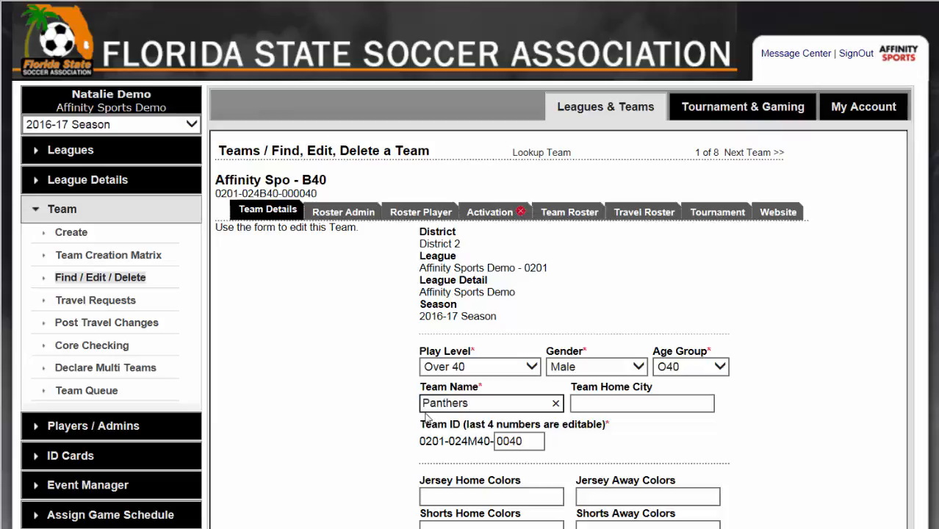
scroll(633, 388, "down", 6)
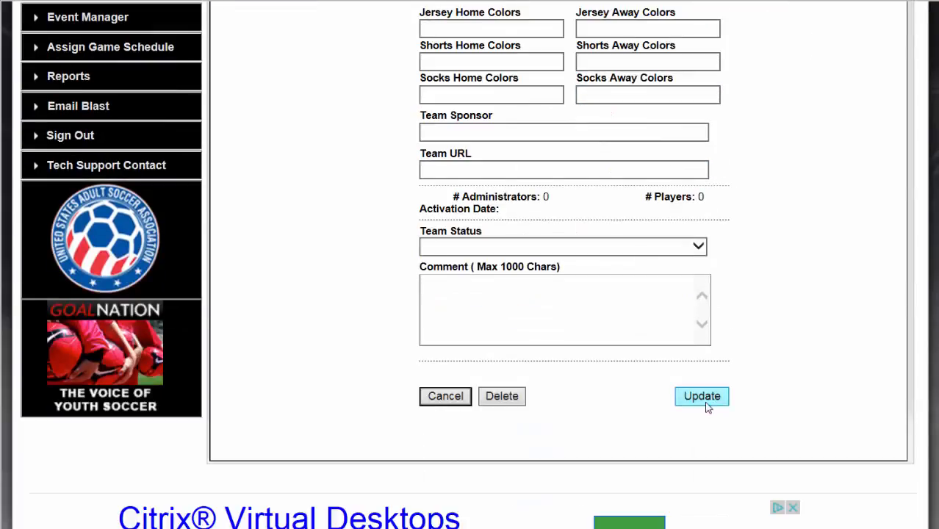
left_click(702, 397)
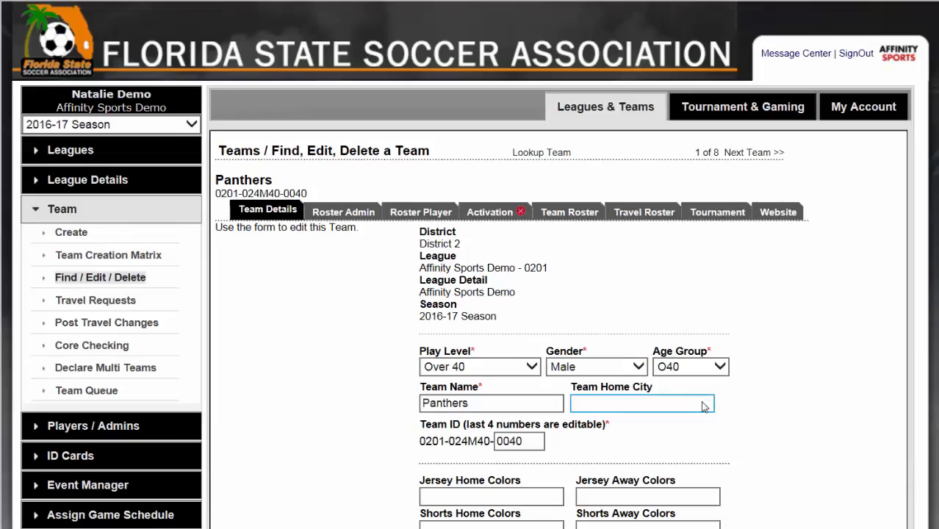
Step: Search the team lookup for all teams in the Affinity Sports Demo league and view the page size choices
left_click(70, 214)
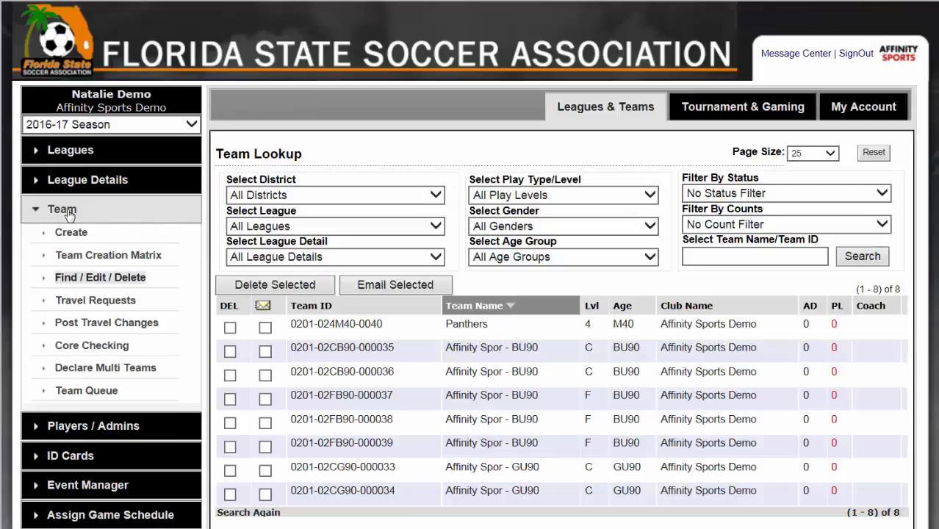
left_click(853, 259)
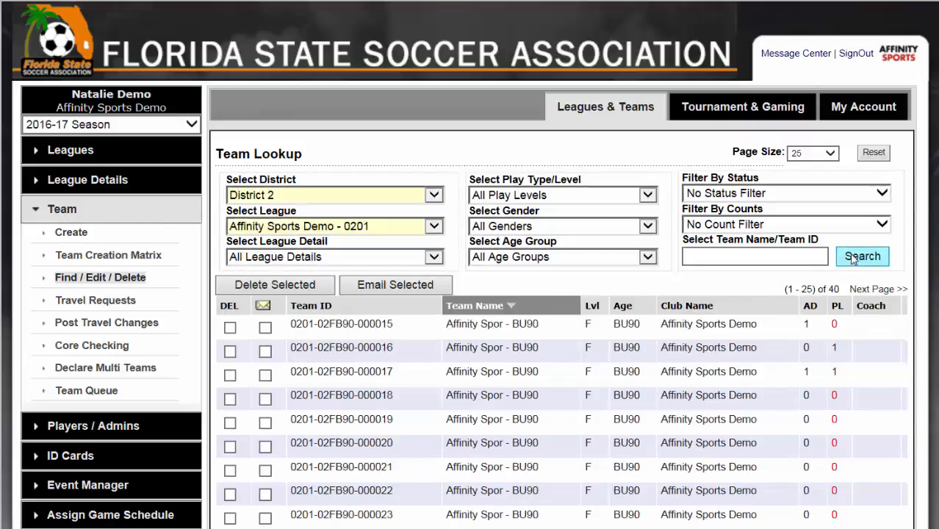
double_click(832, 288)
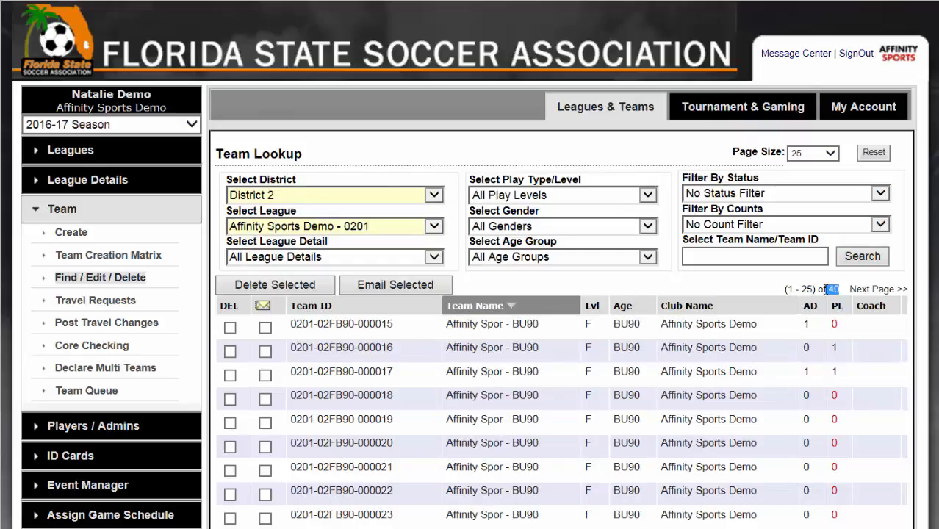
left_click(829, 155)
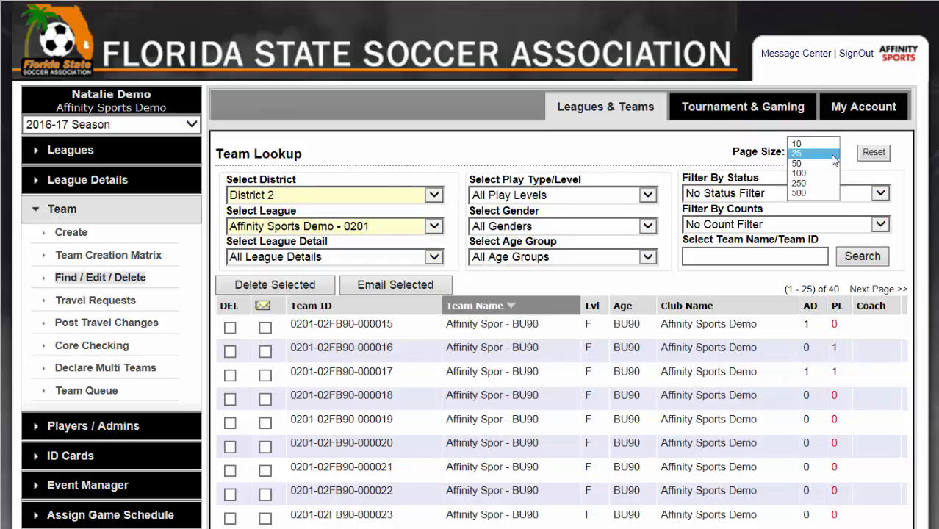
left_click(643, 178)
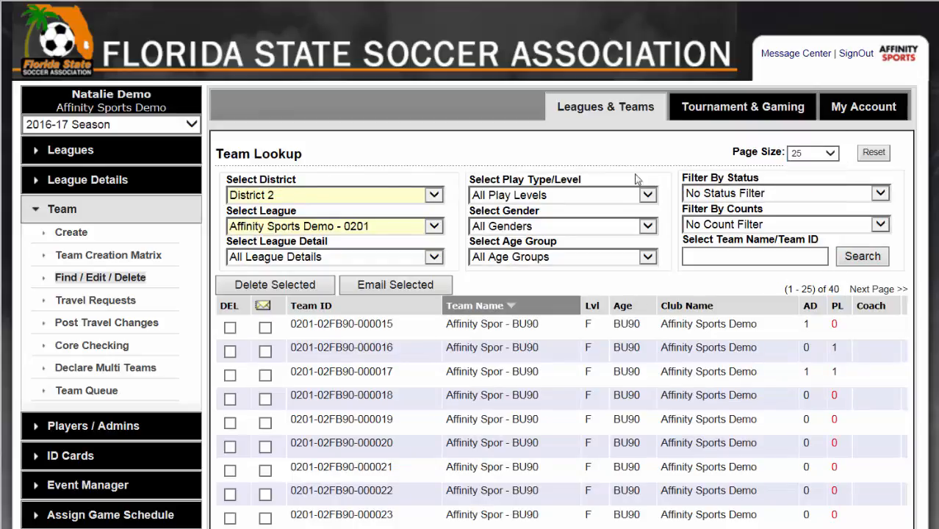
Step: Set the team lookup filters to the Open play level and Female gender, and view the age group choices
left_click(645, 197)
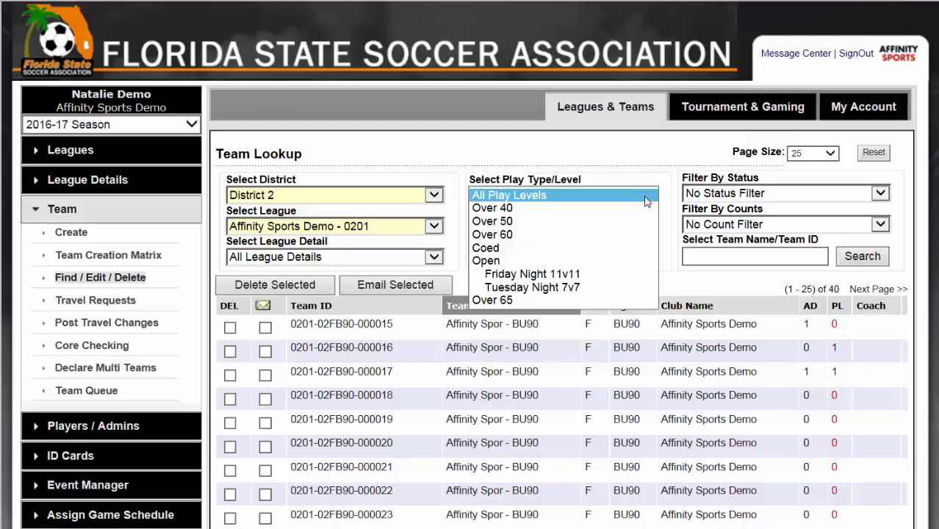
left_click(608, 263)
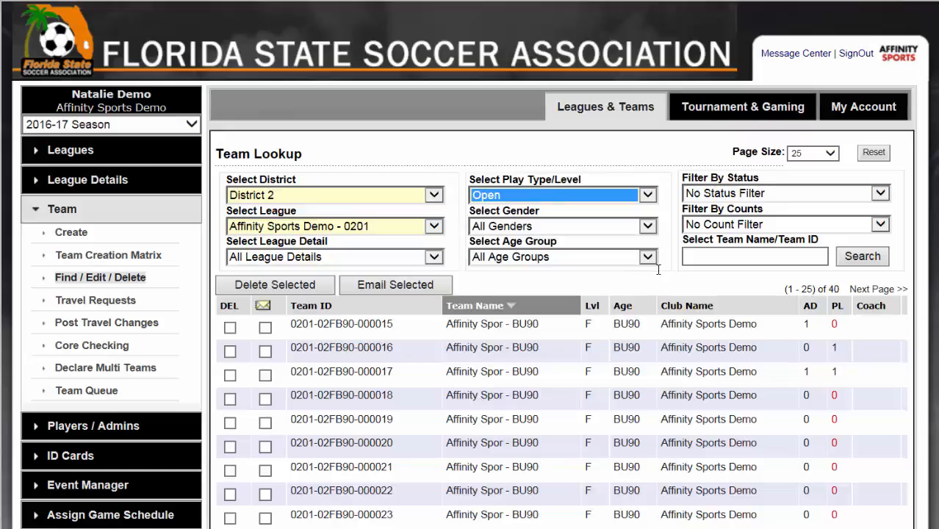
left_click(630, 228)
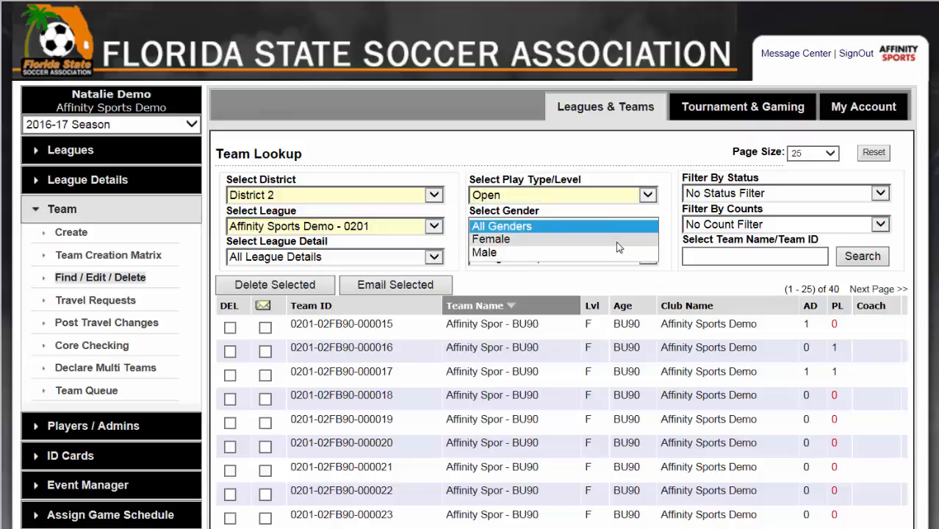
left_click(616, 239)
left_click(611, 254)
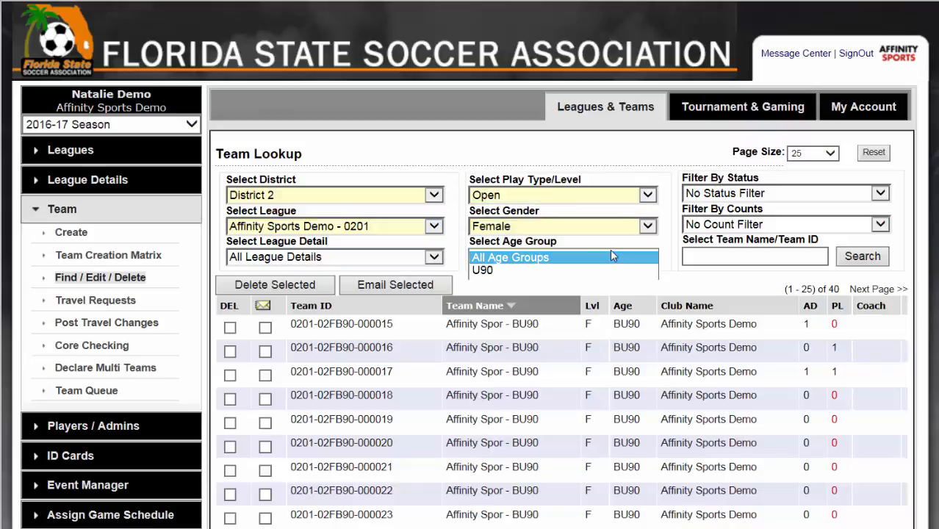
left_click(710, 287)
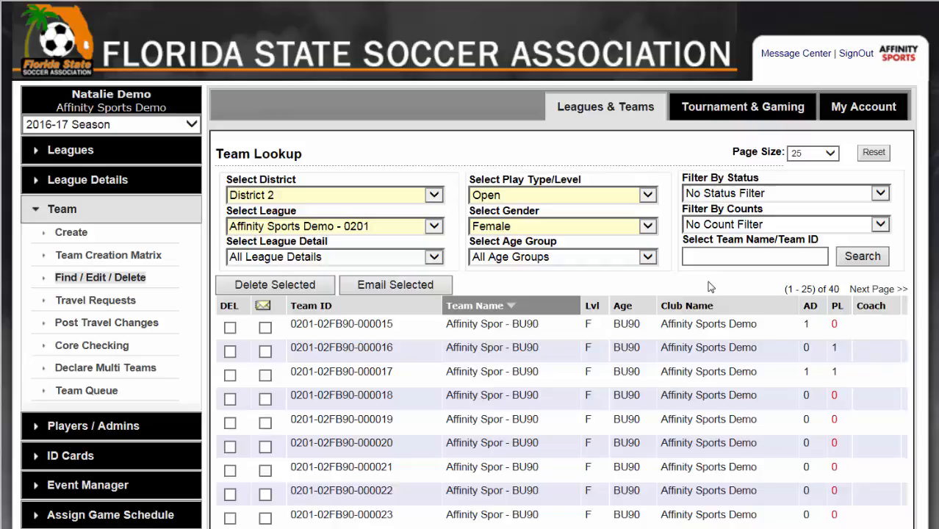
Step: Select every team on the results page for email and start an email to the selected teams
scroll(706, 278, "down", 1)
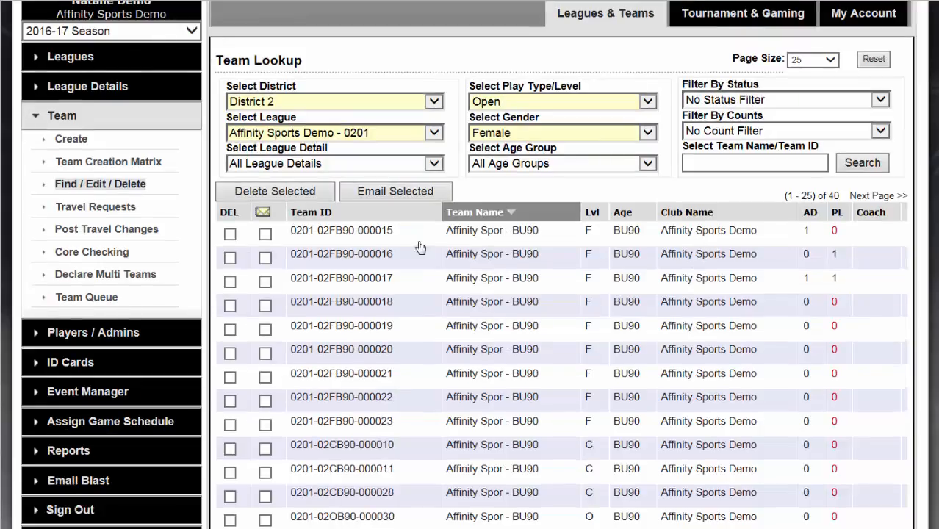
left_click(263, 212)
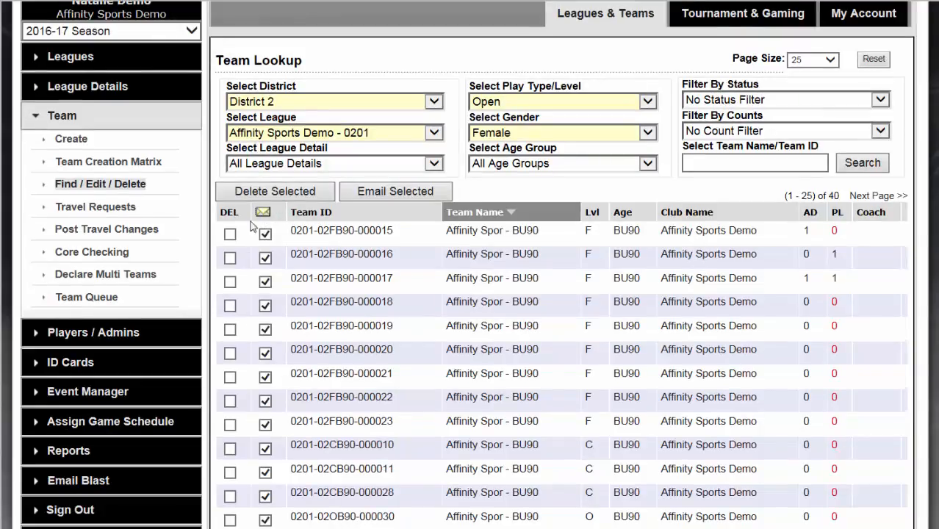
left_click(265, 305)
left_click(266, 330)
scroll(416, 307, "down", 5)
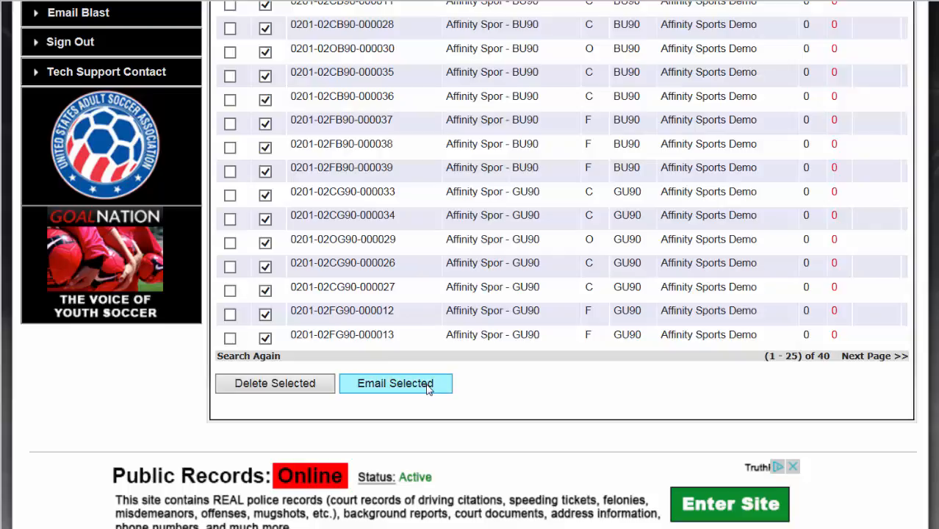
left_click(428, 389)
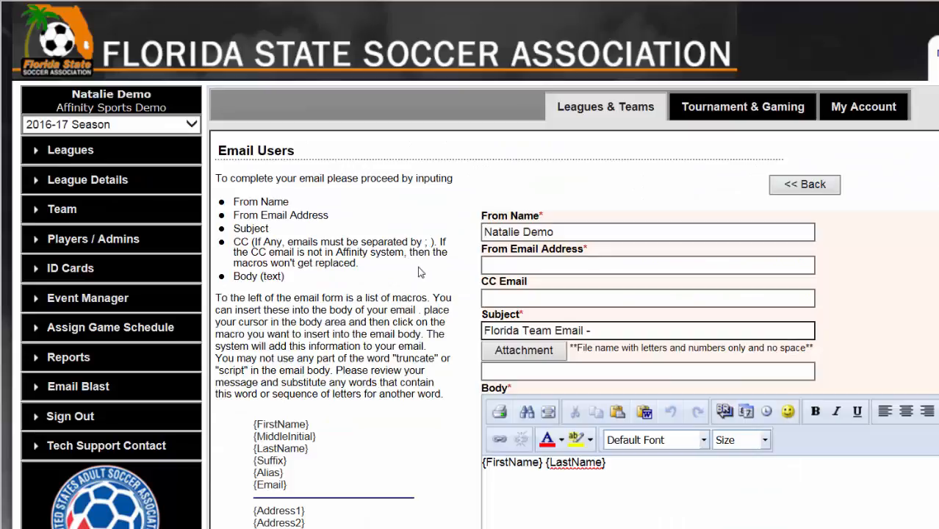
Step: Examine the team email form's sender name, sender address, subject, attachment upload and message body
left_click(553, 232)
left_click_drag(553, 232, 467, 234)
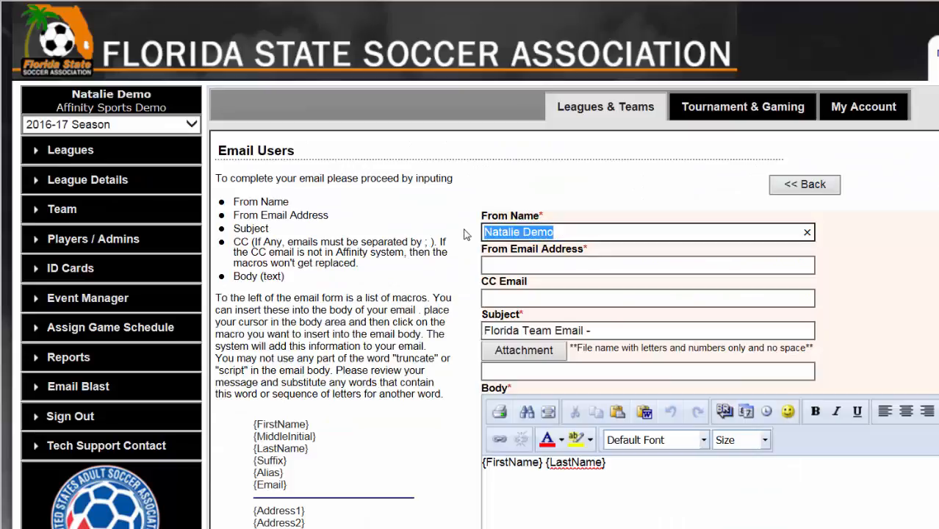
left_click(552, 263)
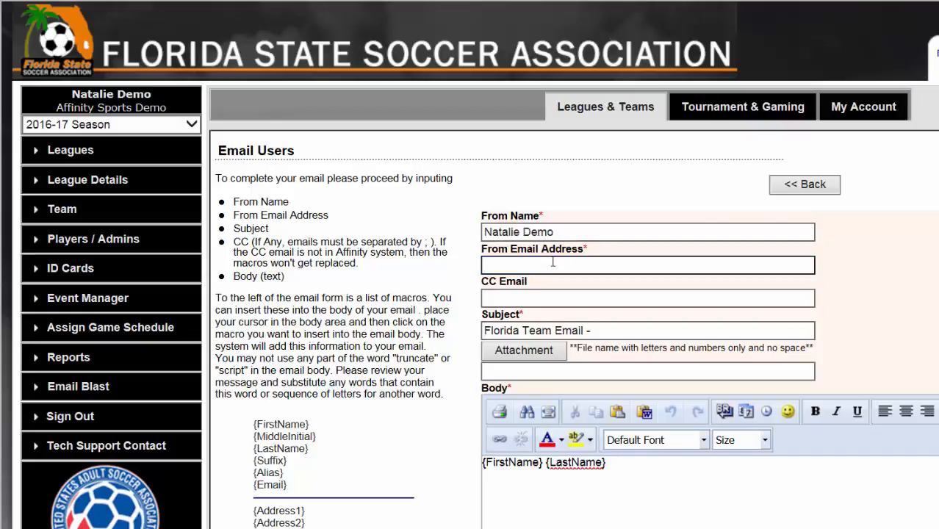
left_click(577, 323)
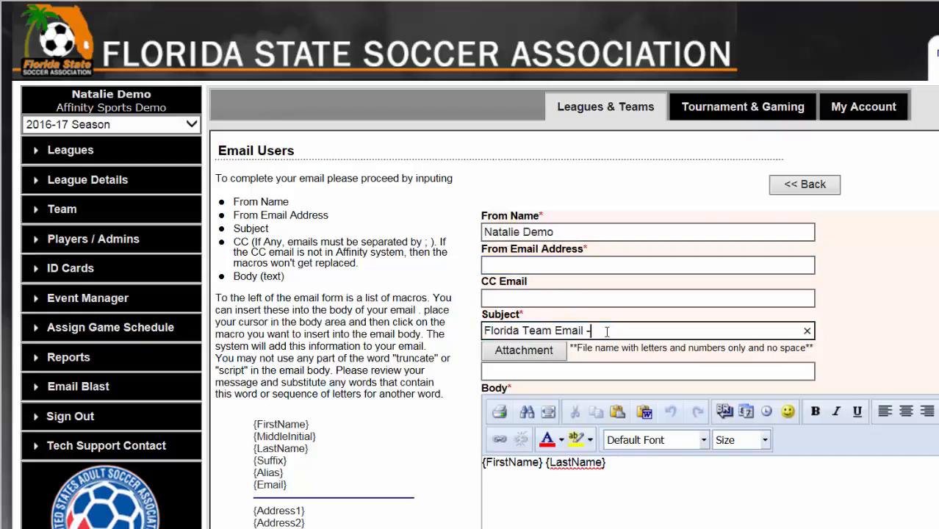
left_click(548, 351)
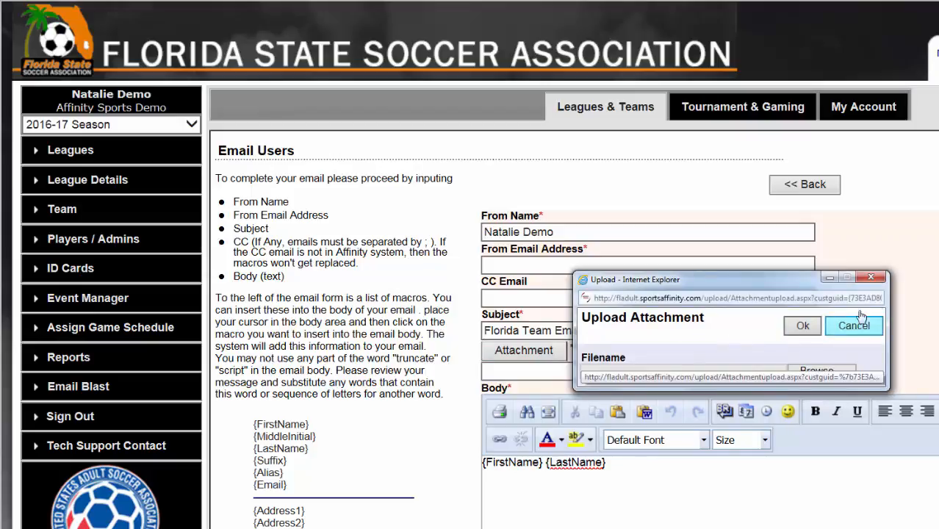
left_click(874, 278)
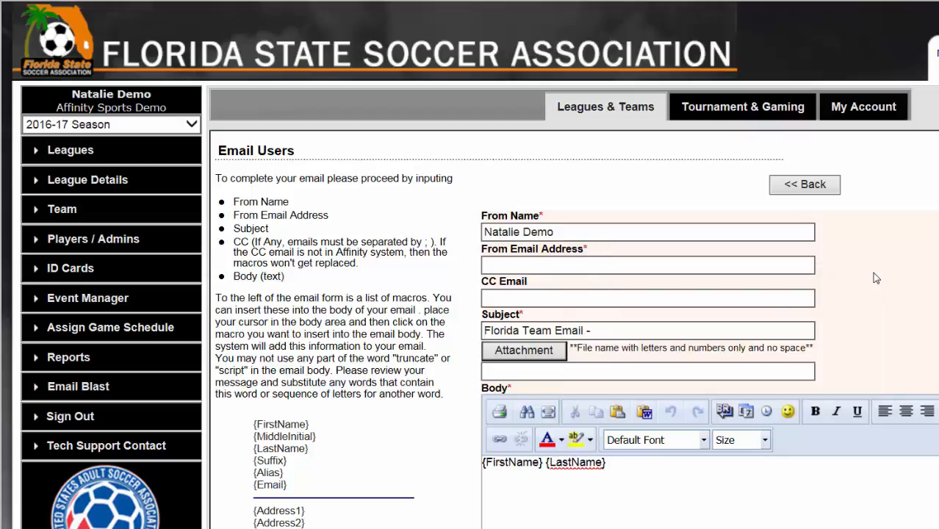
scroll(881, 260, "down", 3)
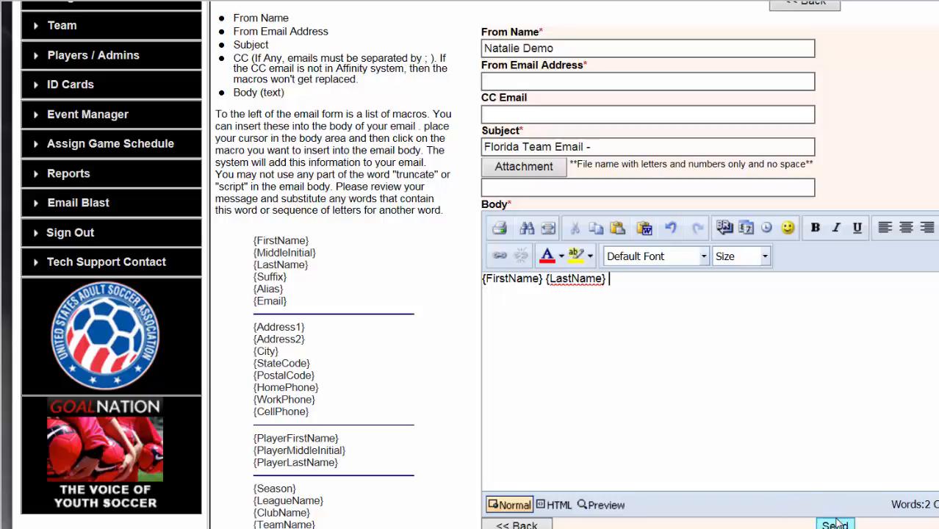
scroll(835, 521, "up", 3)
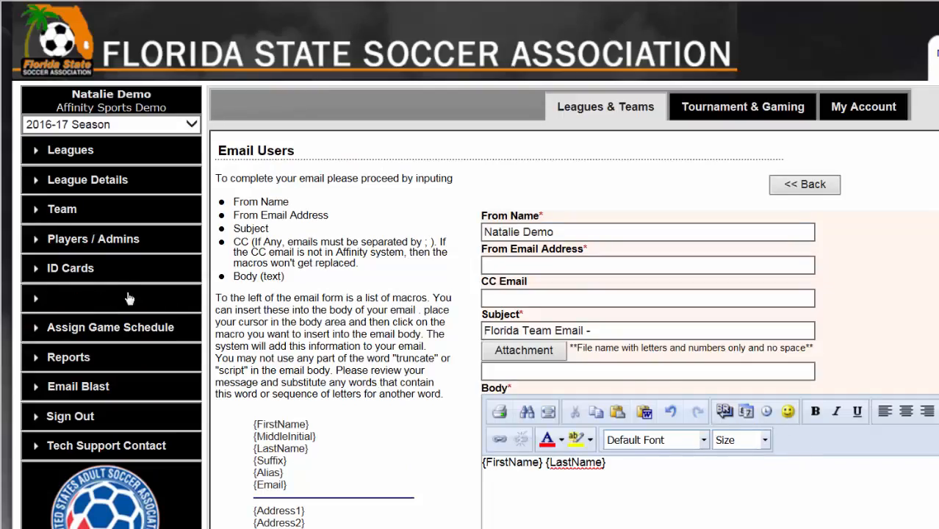
Step: Return to the league's team lookup results and open Mens Open Team 2 from the second page
left_click(95, 217)
scroll(529, 317, "down", 3)
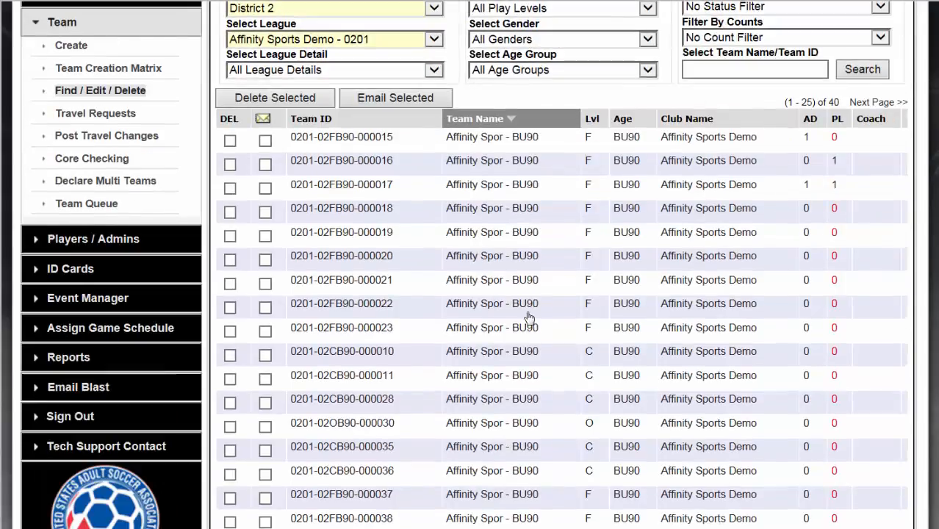
scroll(529, 318, "down", 5)
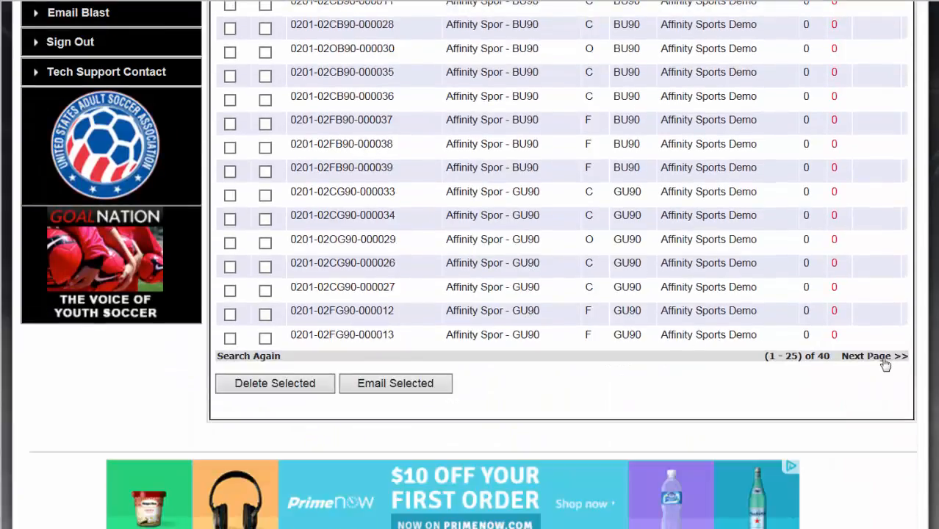
left_click(886, 357)
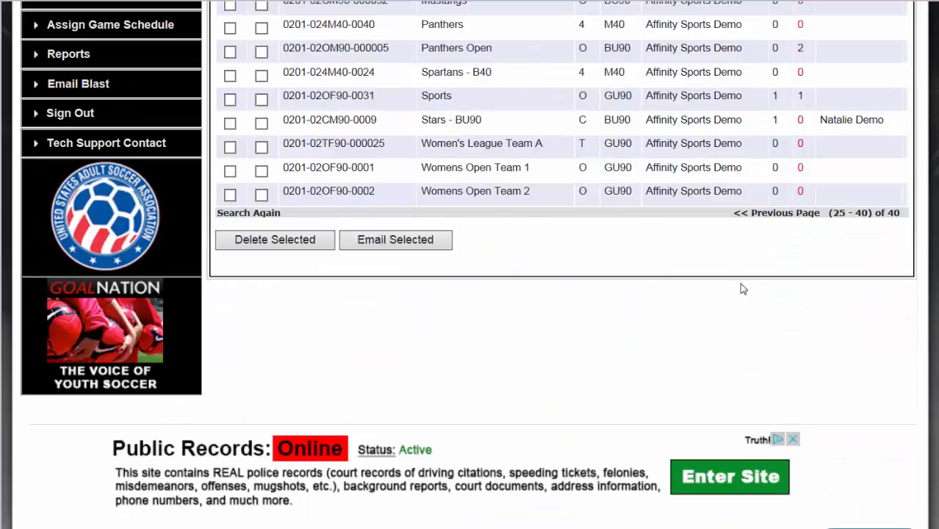
scroll(690, 283, "up", 3)
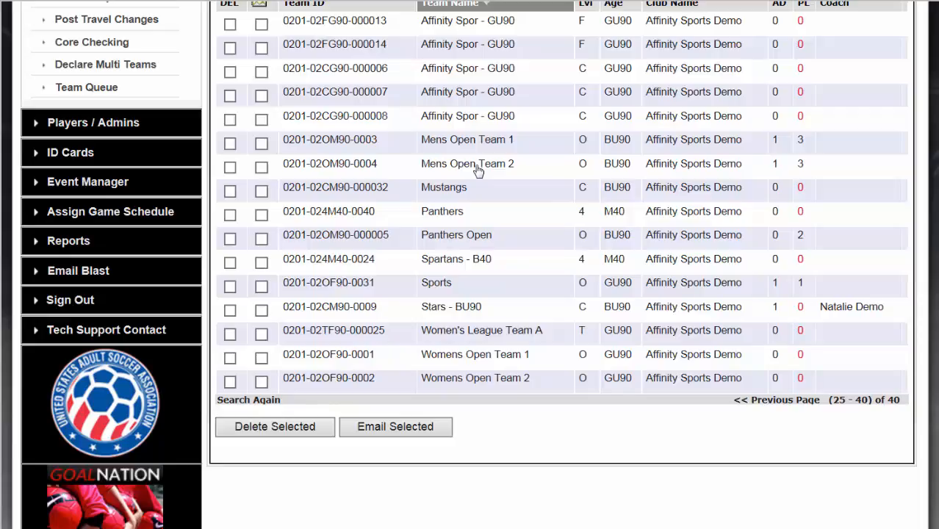
left_click(476, 167)
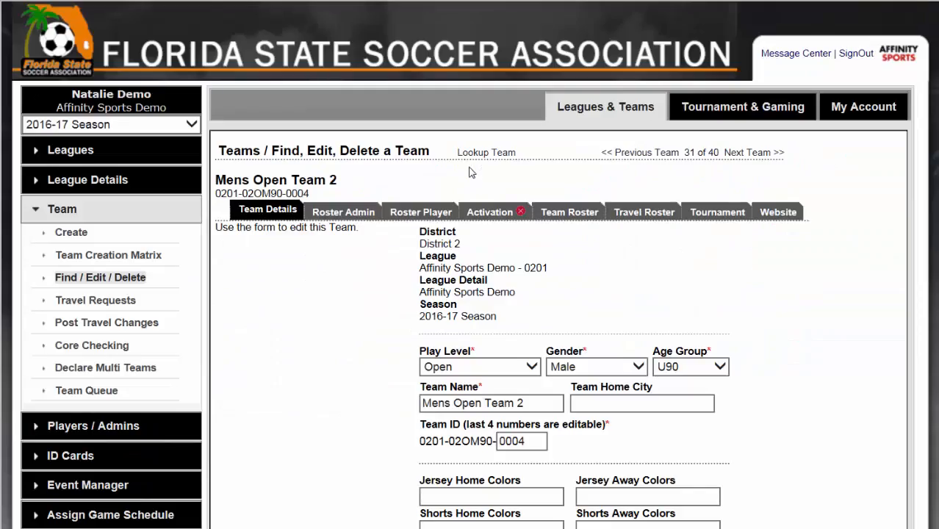
Step: Remove the first two assigned players from the roster of Mens Open Team 2 and save the players
left_click(425, 214)
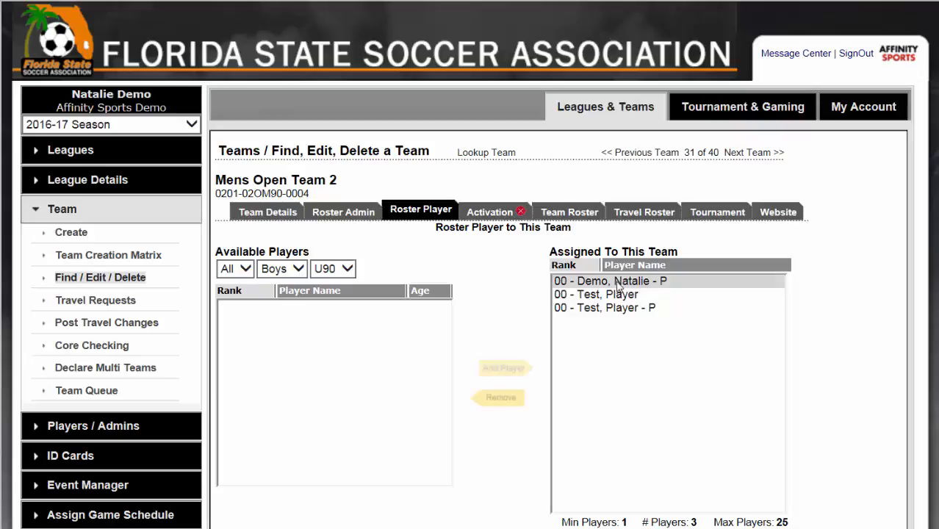
left_click(621, 283)
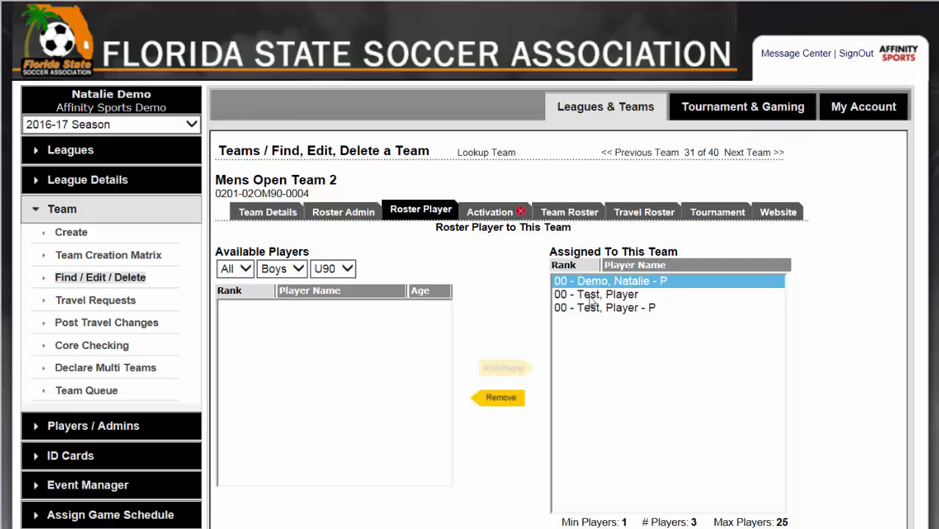
left_click(502, 399)
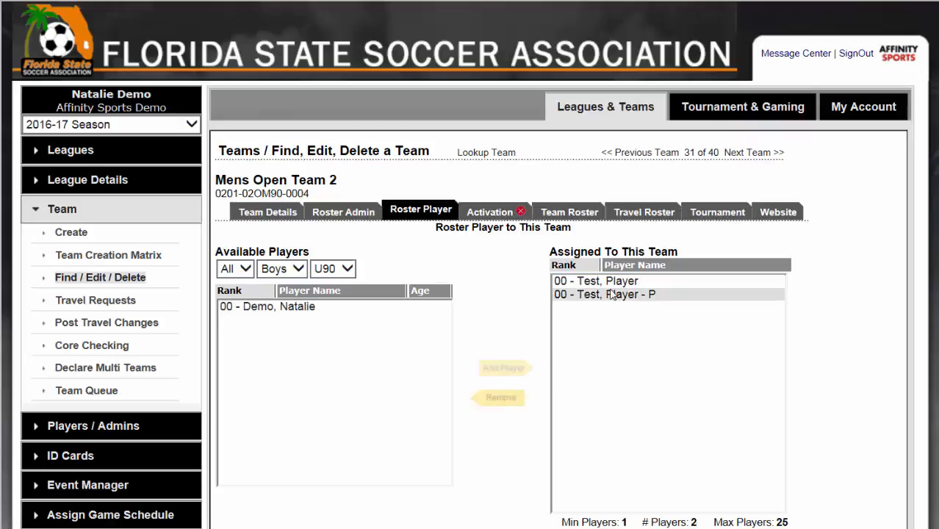
left_click(614, 283)
left_click(499, 401)
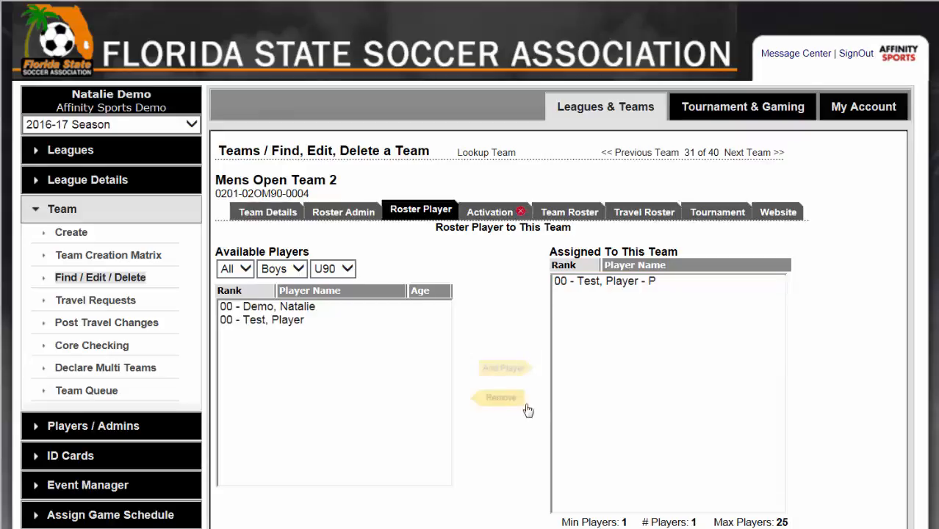
scroll(764, 408, "down", 2)
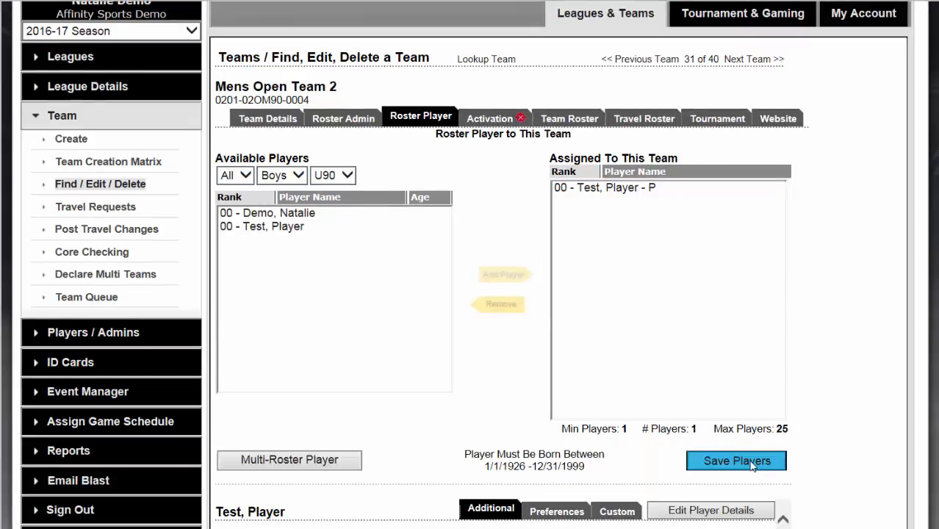
left_click(754, 465)
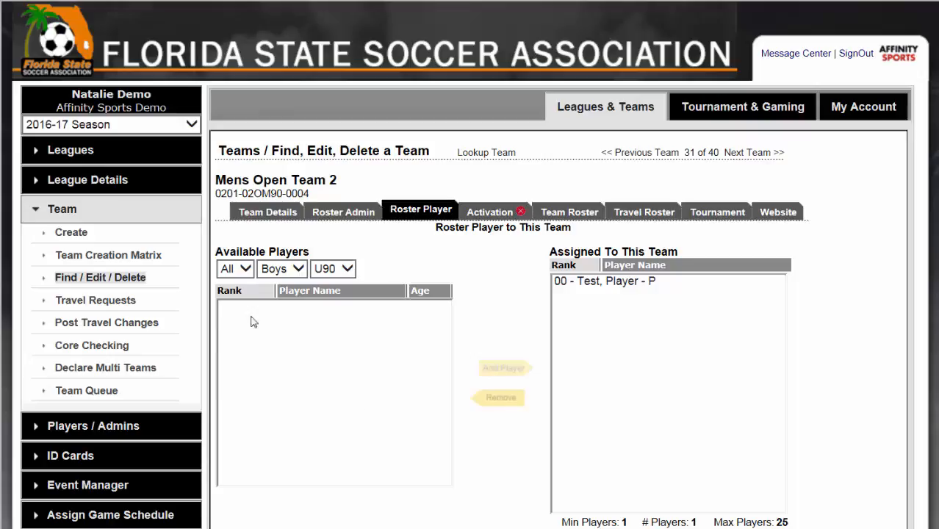
Step: Search the player lookup for players with the application status Pending All Applications
left_click(126, 426)
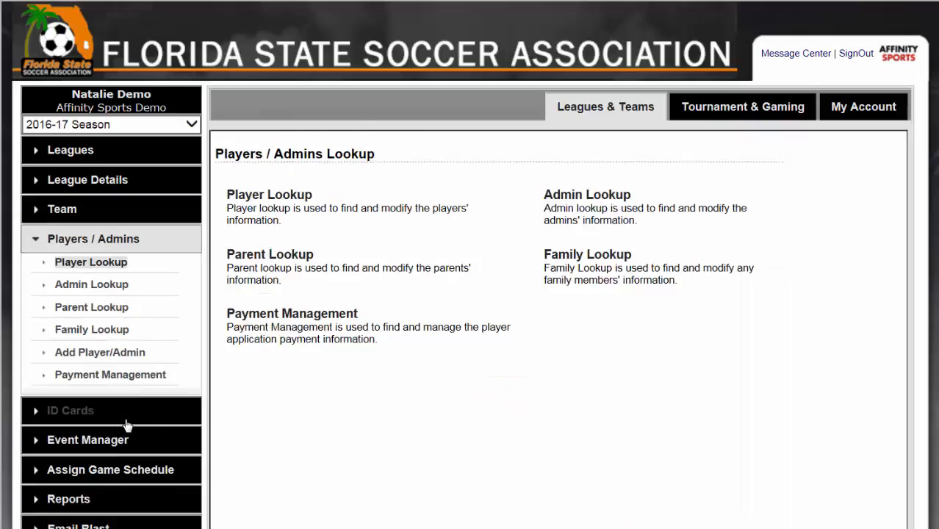
left_click(290, 197)
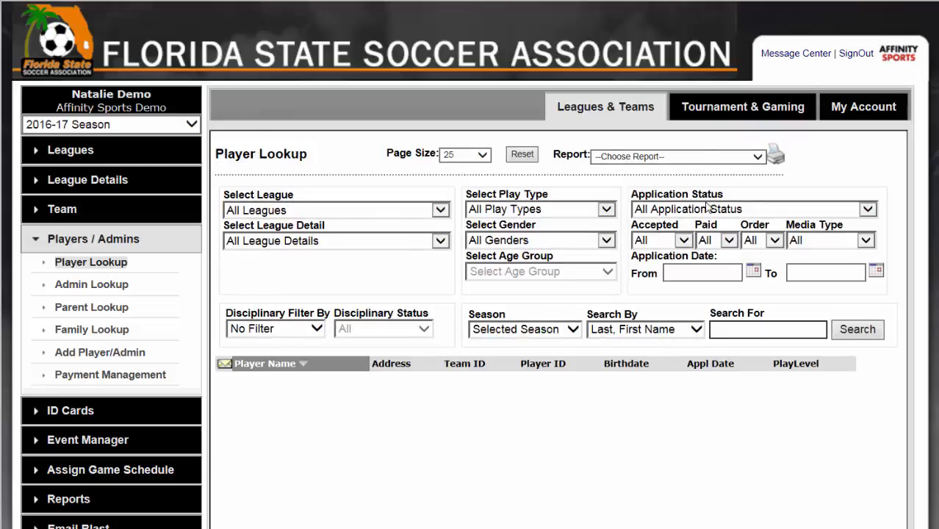
left_click(864, 210)
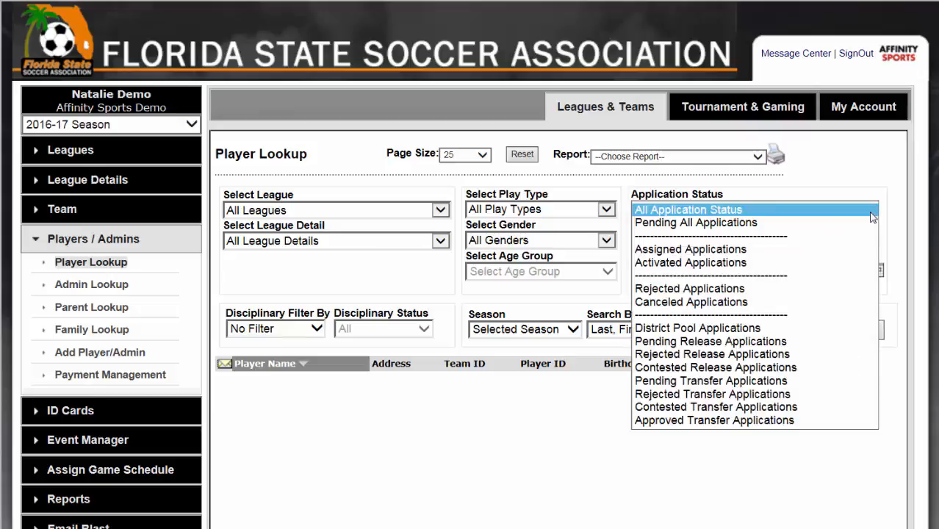
left_click(824, 227)
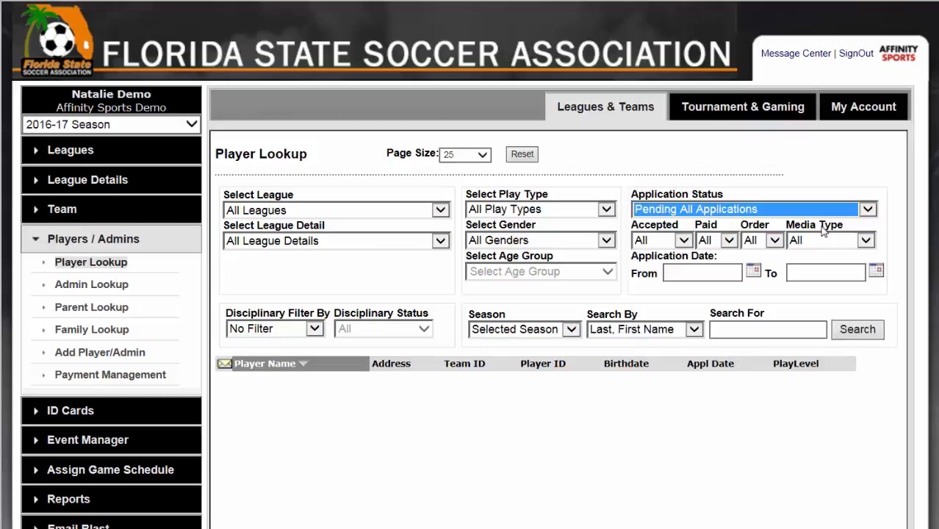
left_click(862, 332)
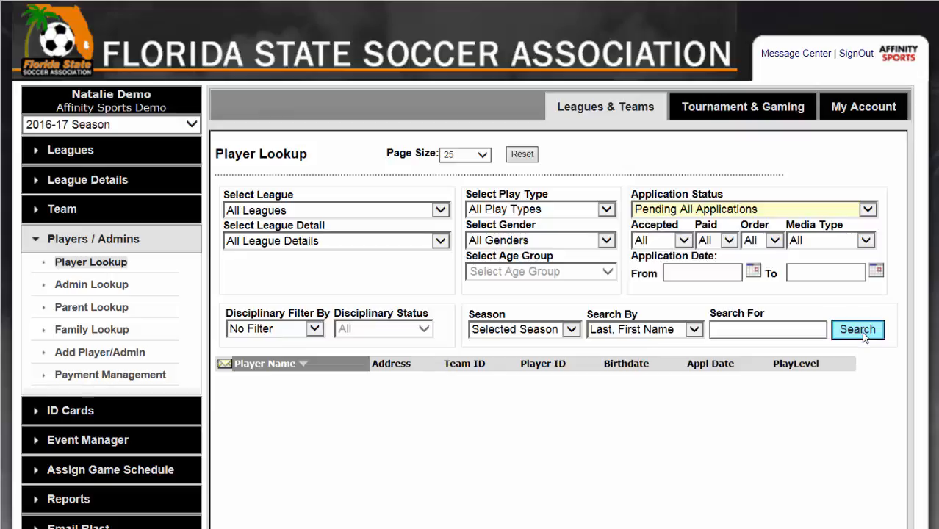
scroll(588, 339, "down", 2)
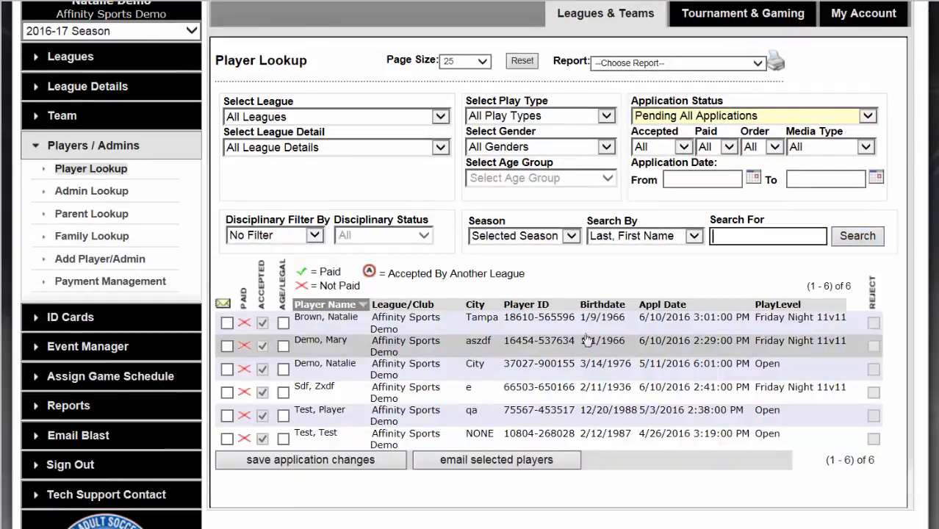
Step: Mark Age/Legal for all listed players, and clear it for the first, third and fifth players
left_click(262, 297)
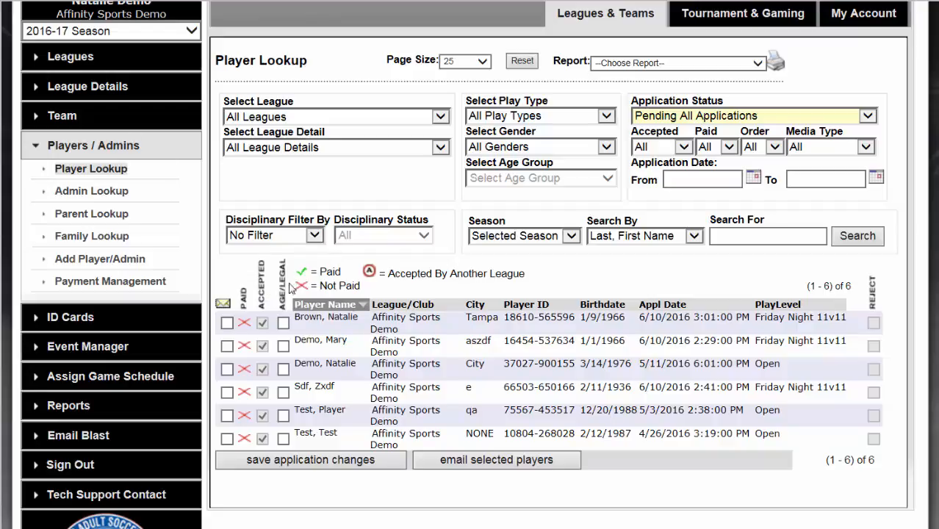
left_click(286, 292)
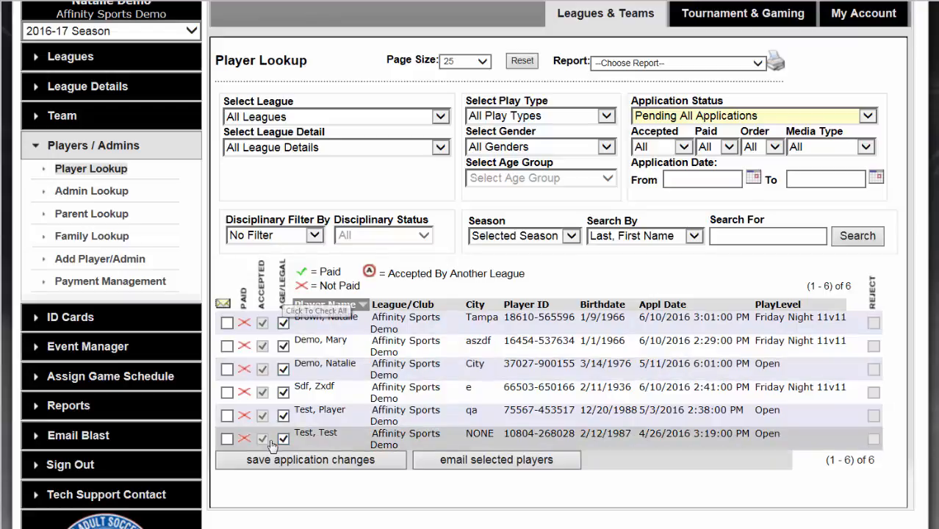
left_click(282, 322)
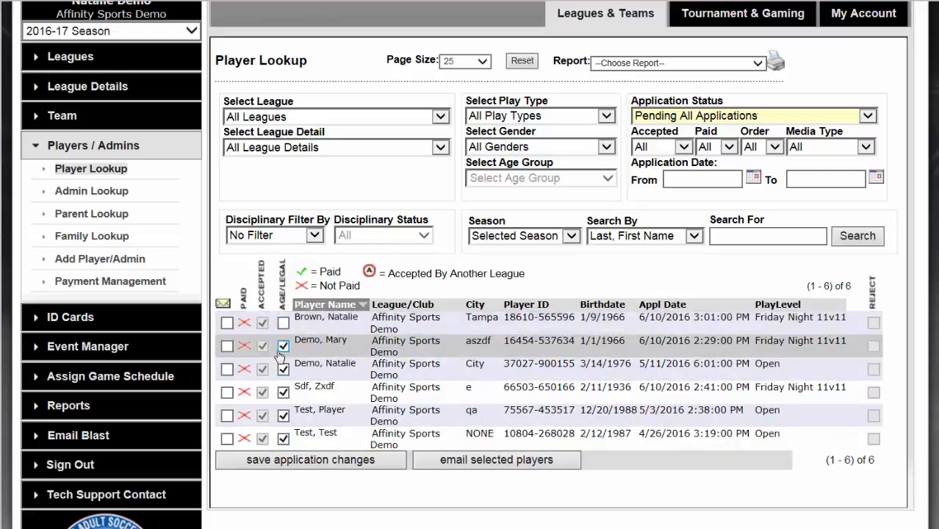
left_click(283, 368)
left_click(283, 416)
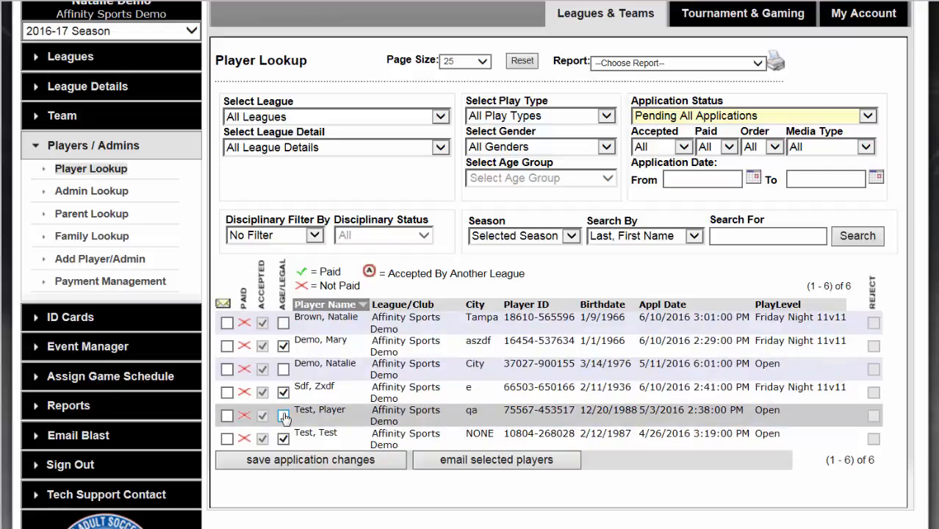
Step: Mark Age/Legal for all the pending players and save the application changes
left_click(284, 293)
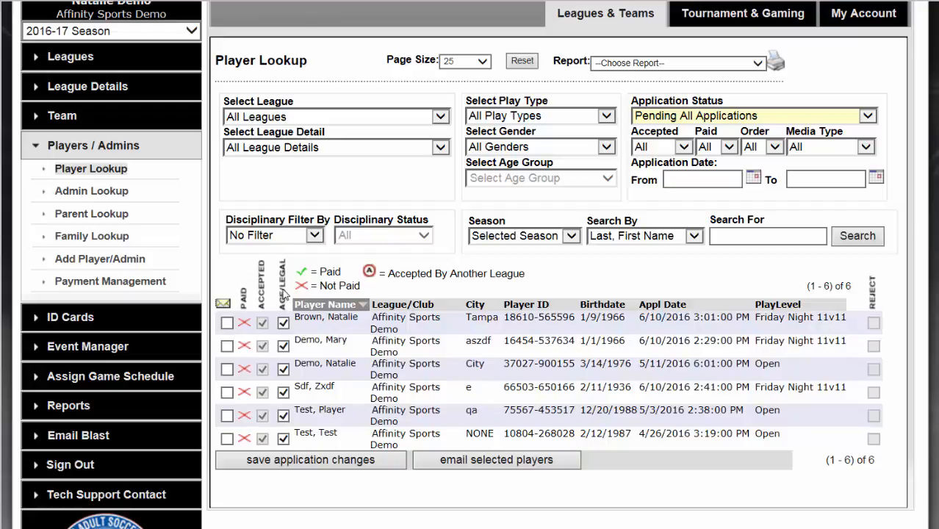
left_click(310, 460)
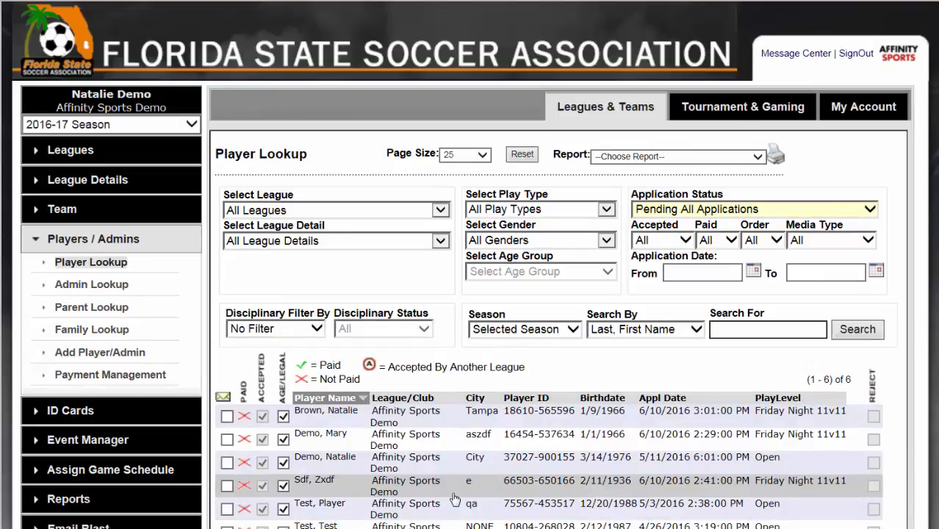
Step: Set the player lookup's application date range from 6/1/2016 to 6/8/2016
left_click(754, 271)
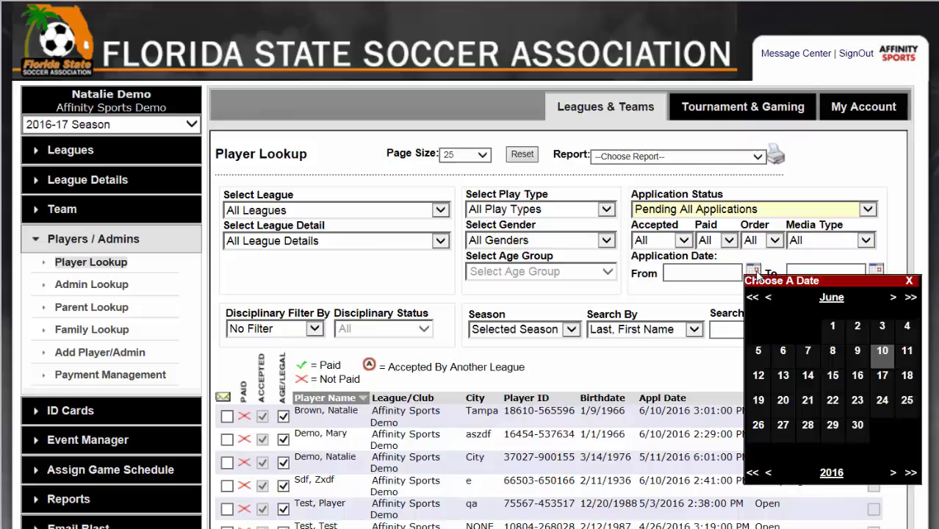
left_click(838, 327)
left_click(876, 270)
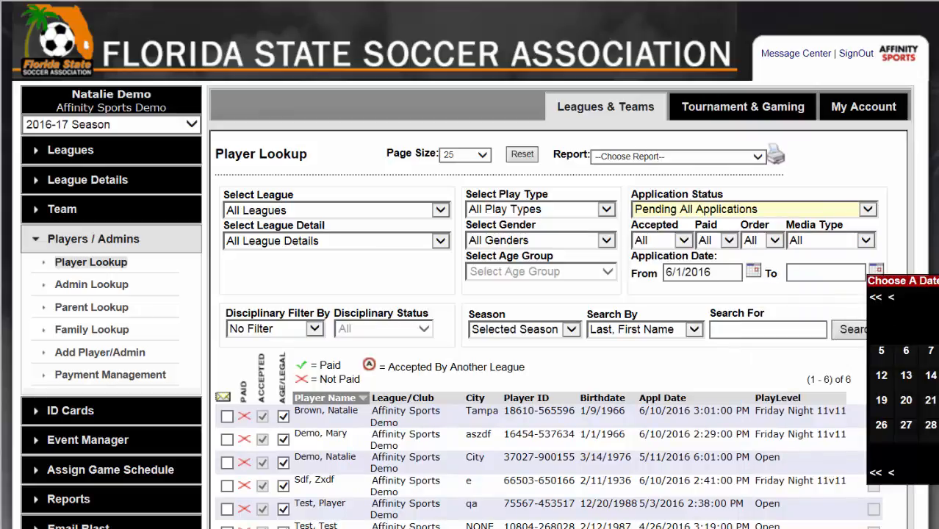
left_click(938, 354)
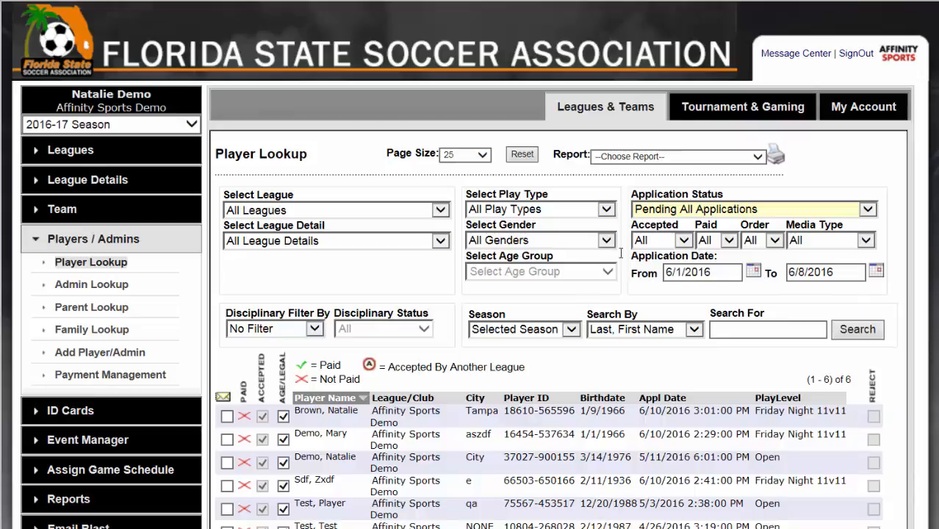
Step: Review the Paid, Order, Gender and Play Type filter choices, and select all listed players for email
left_click(711, 241)
left_click(775, 241)
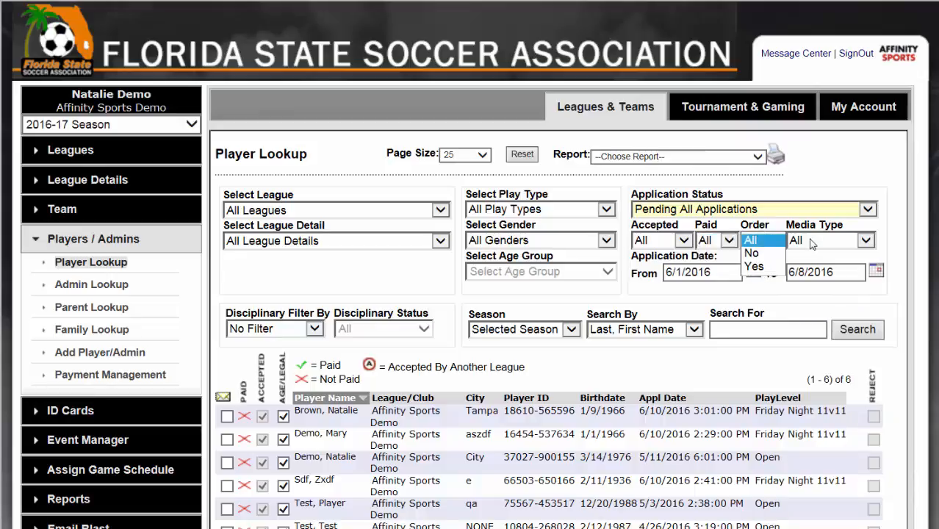
left_click(677, 245)
left_click(556, 245)
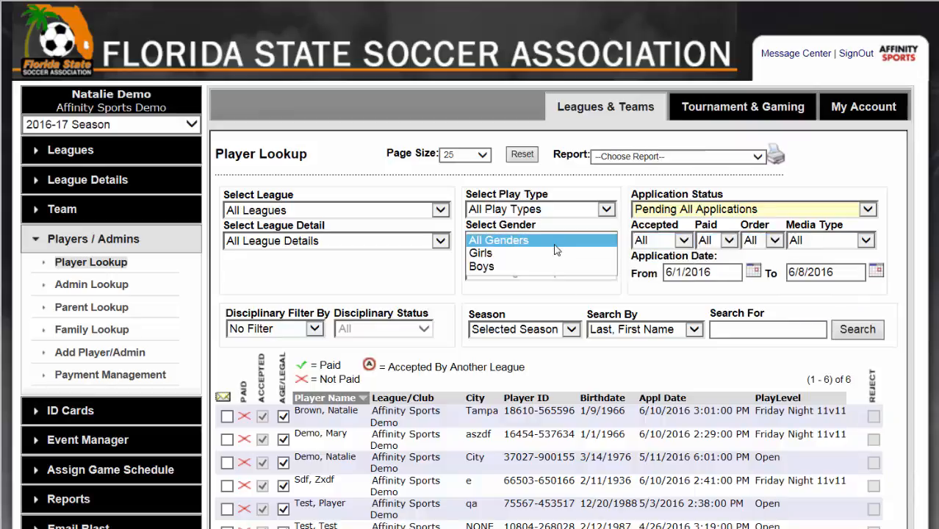
left_click(540, 209)
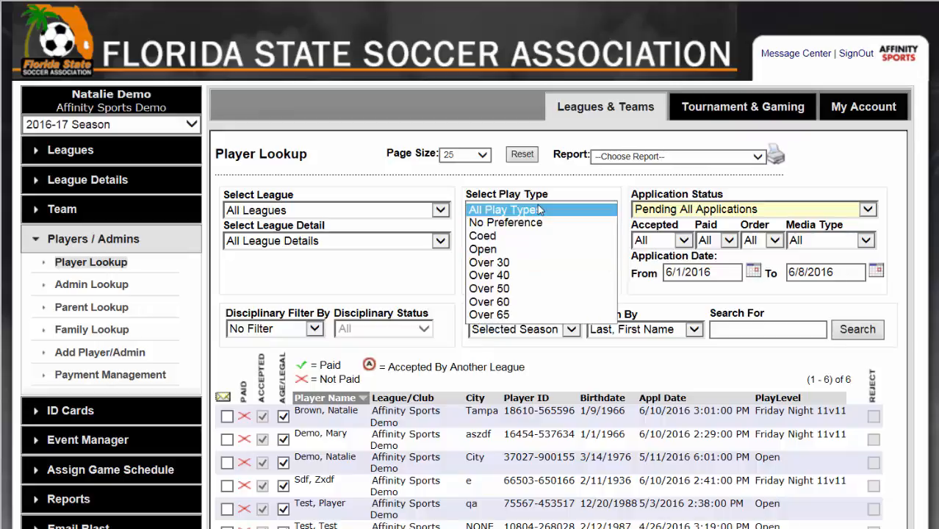
left_click(694, 350)
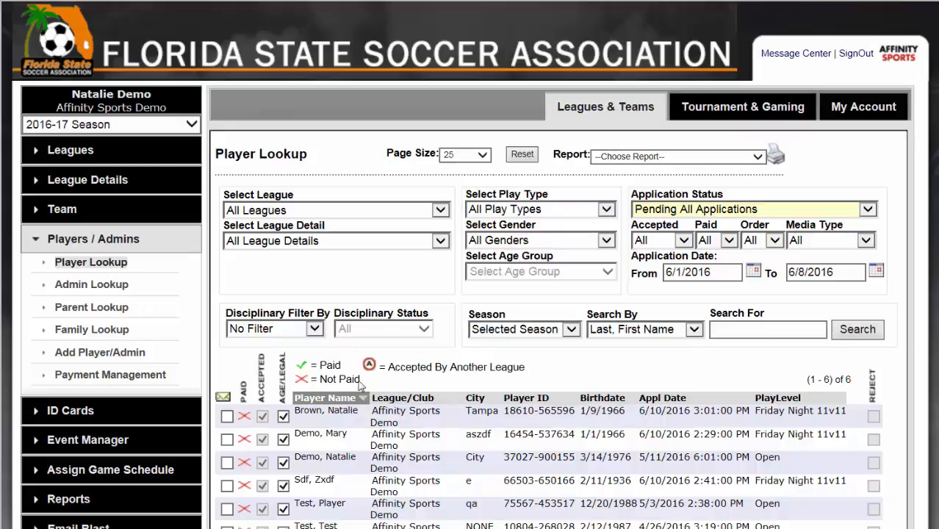
left_click(222, 398)
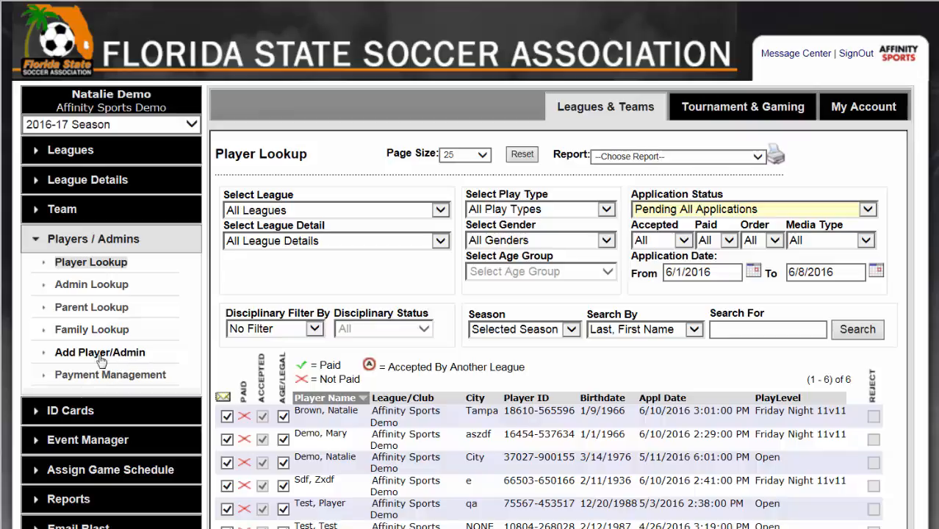
Step: Start adding a player or admin and search for an existing member by first name, last name and date of birth
left_click(125, 356)
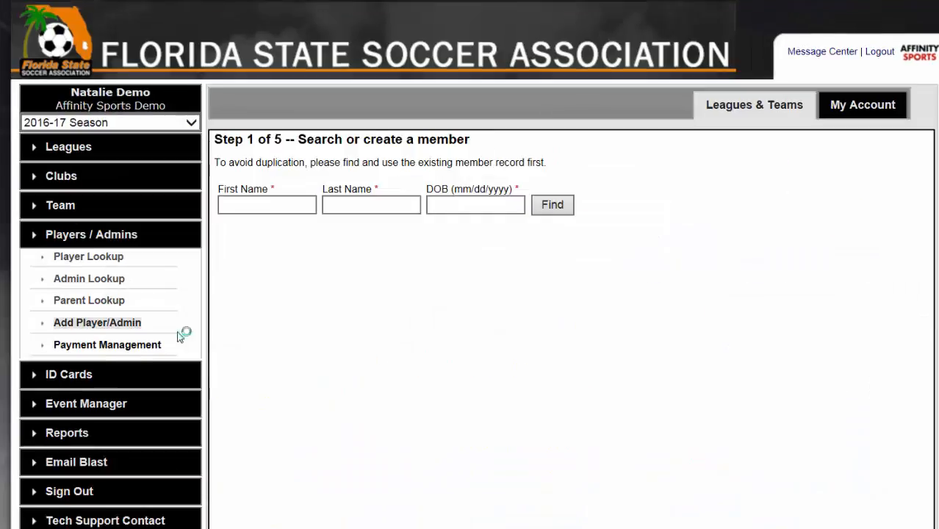
left_click(269, 206)
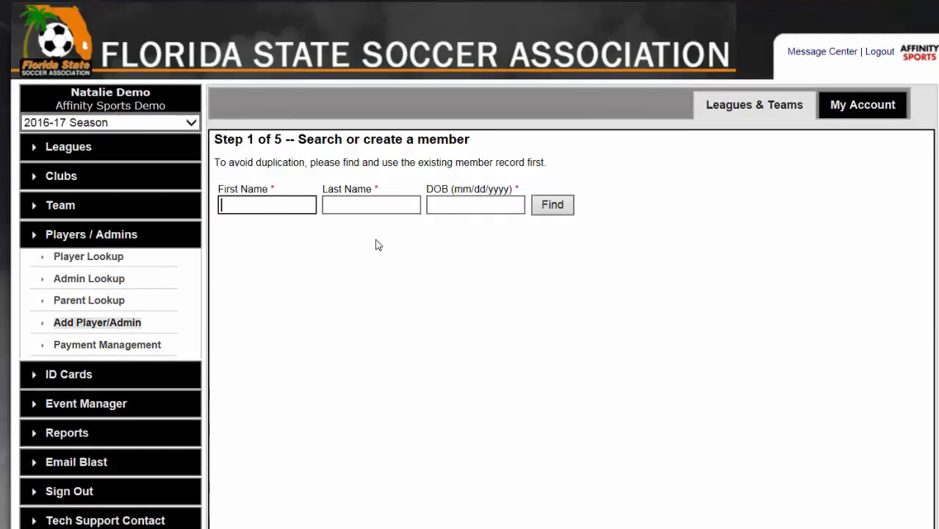
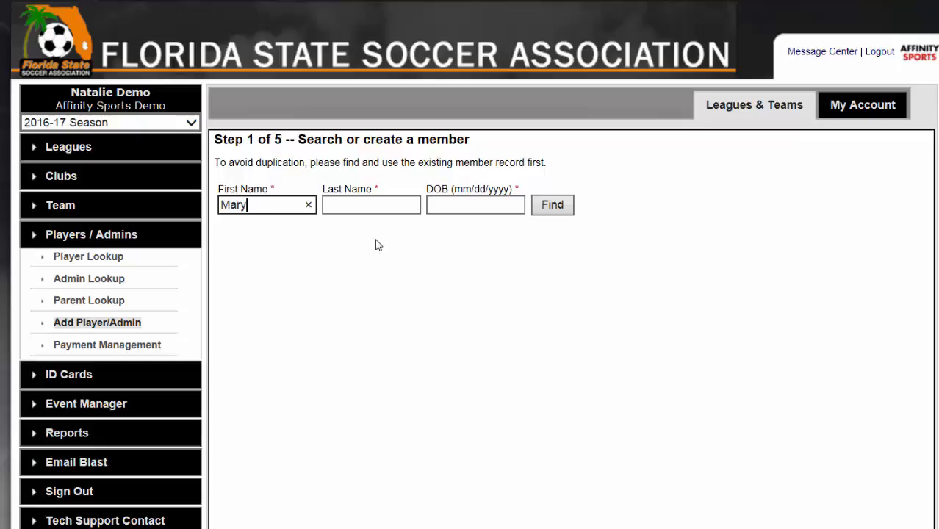
key("Tab")
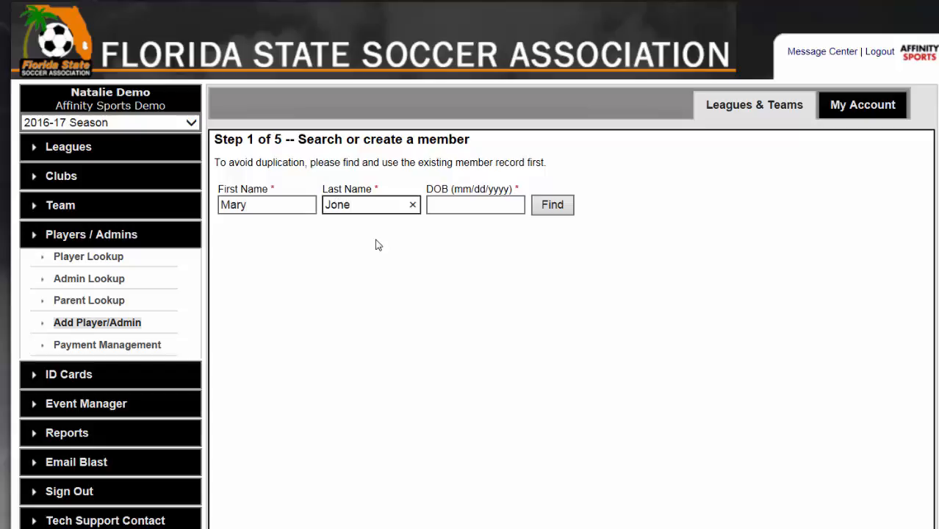
key("Tab")
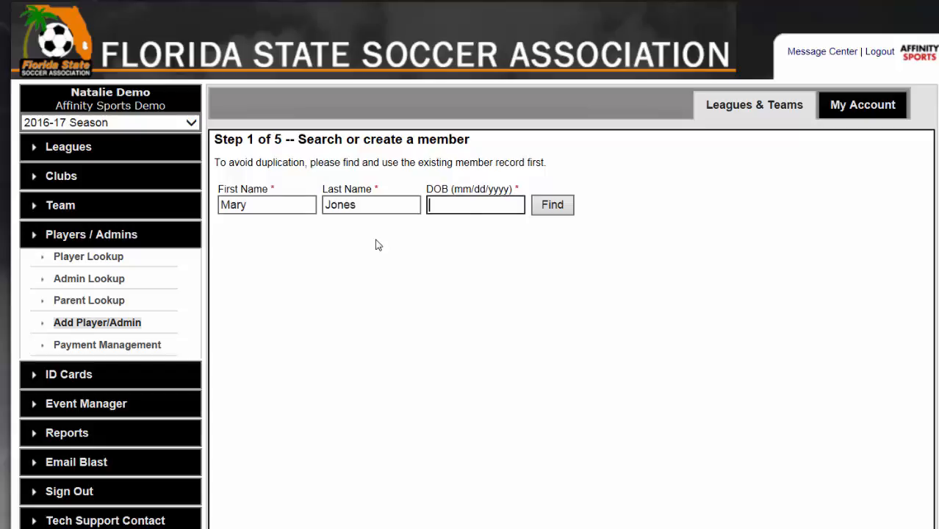
type("05/14/1980")
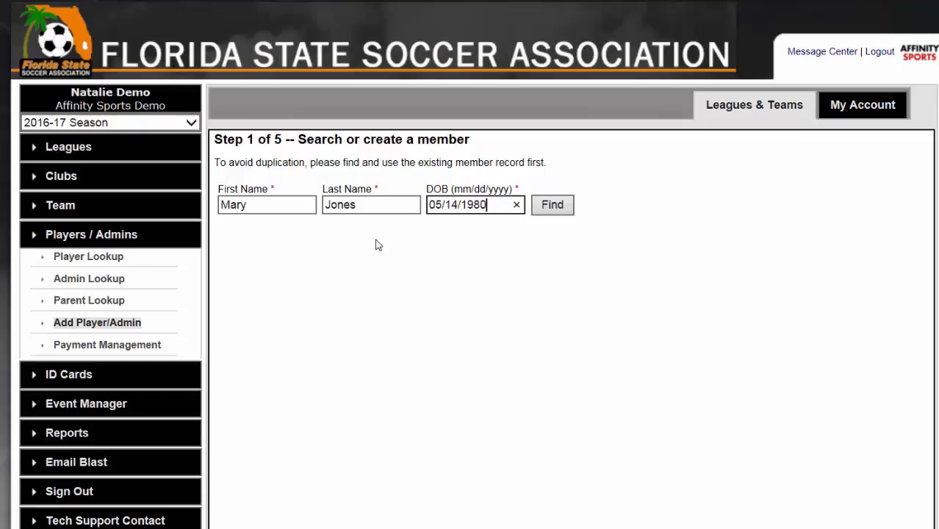
left_click(548, 209)
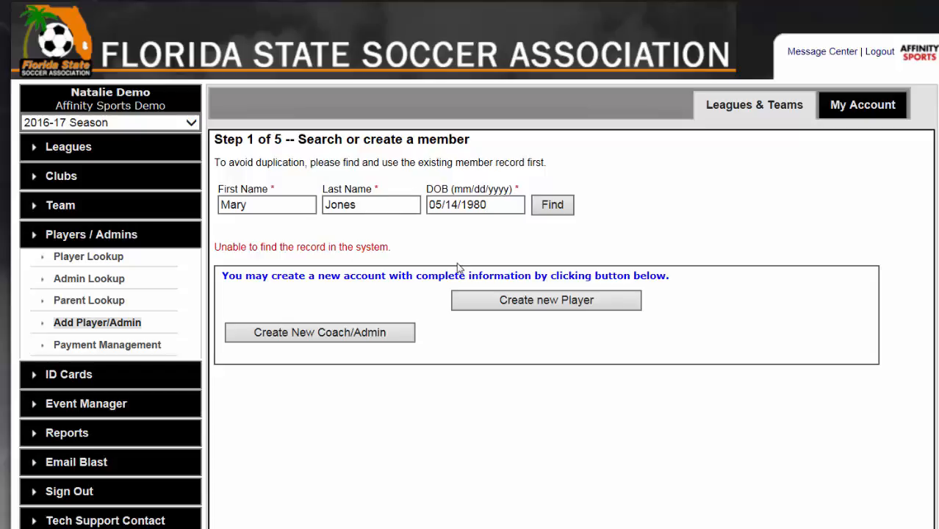
Step: Create a new player account with gender Female and fill in the street address, city and zip code
left_click(570, 303)
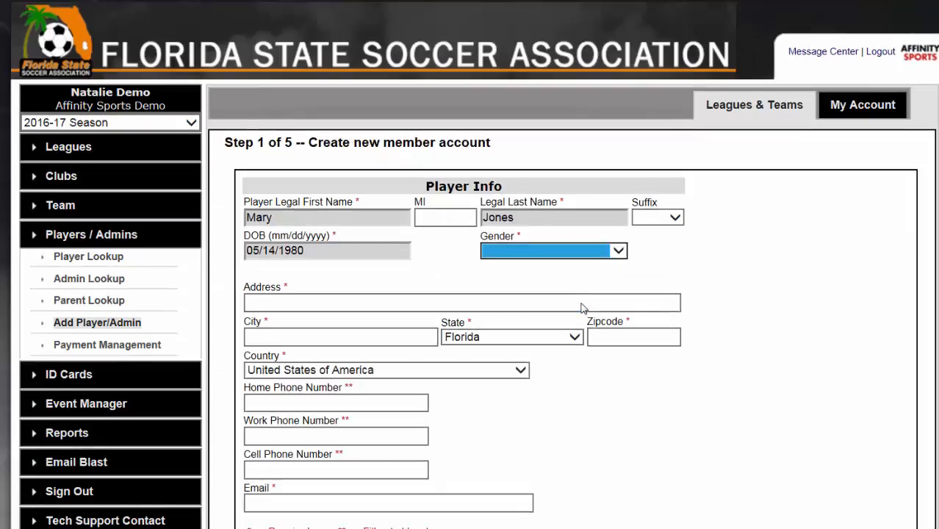
left_click(594, 253)
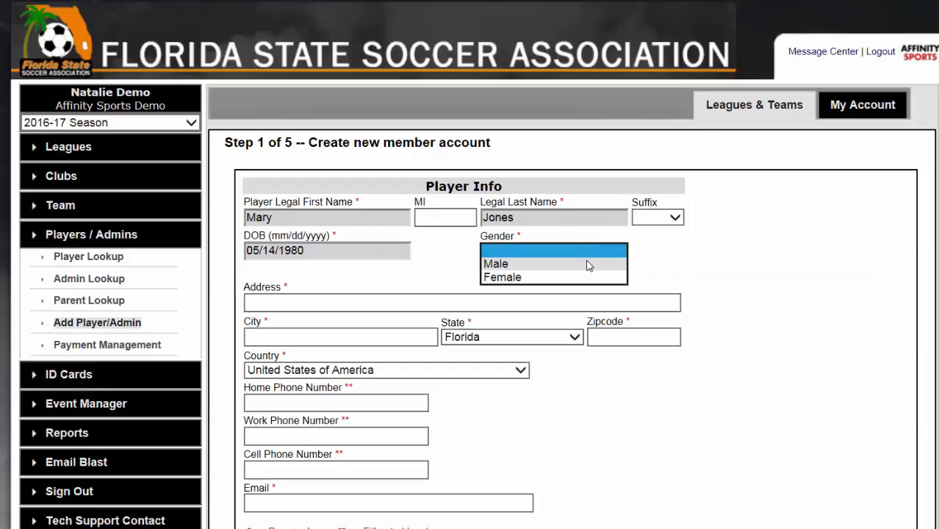
left_click(577, 278)
left_click(475, 302)
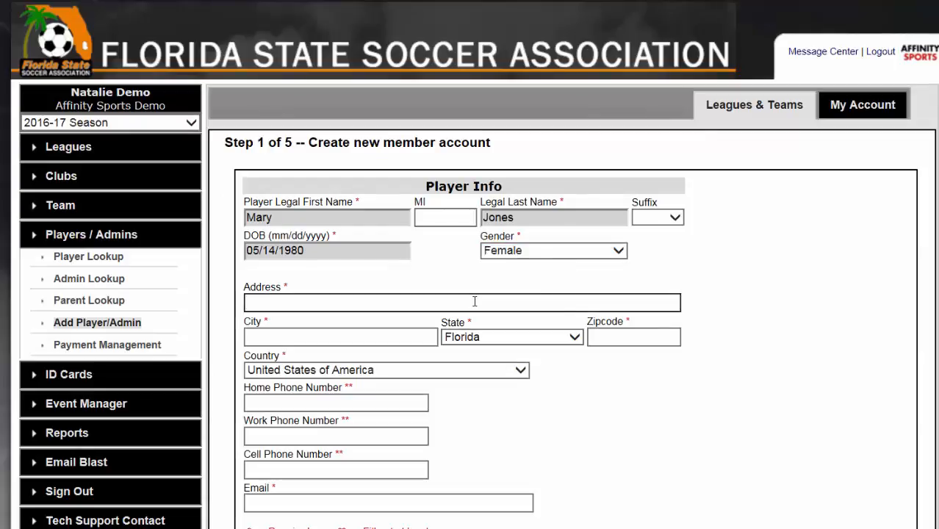
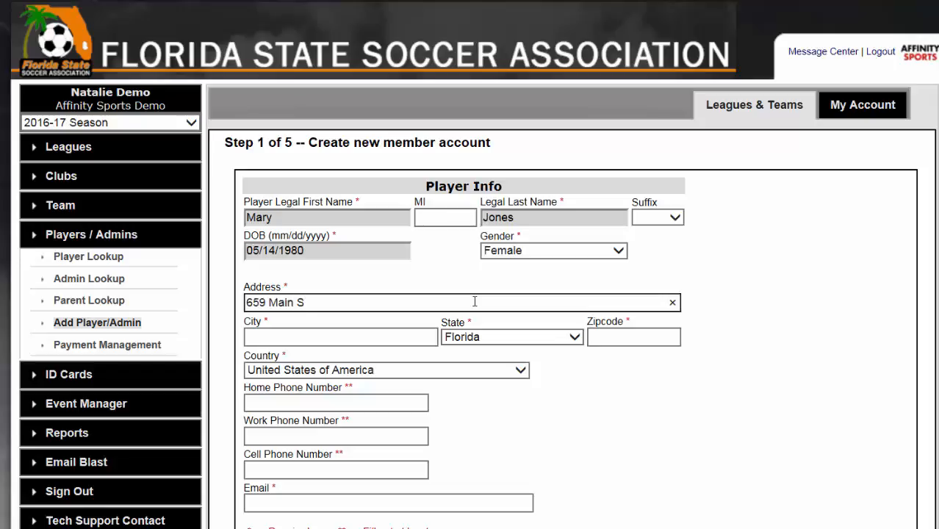
key("Tab")
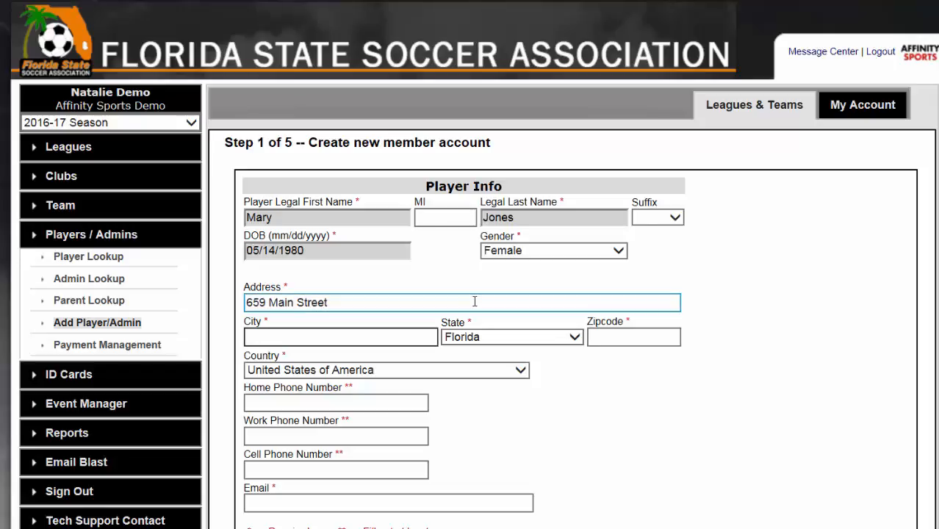
type("Fresno")
key("Tab")
key("Tab")
type("332500")
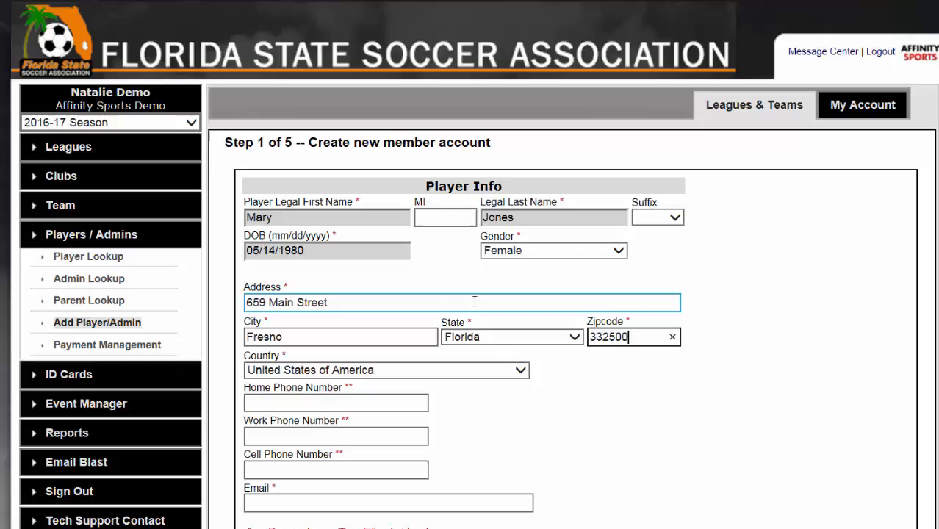
key("Tab")
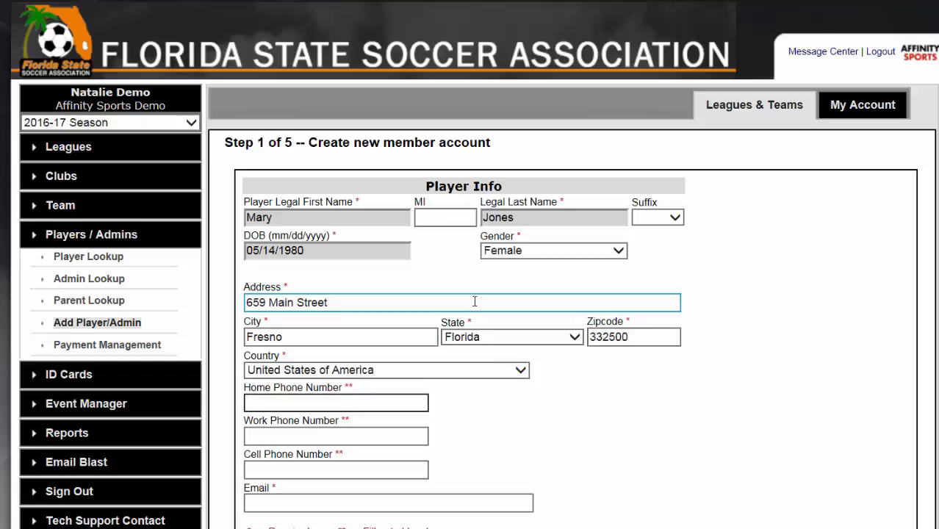
Step: Enter the new player's home phone number and email address, and submit the member account
type("44455512121")
key("BackSpace")
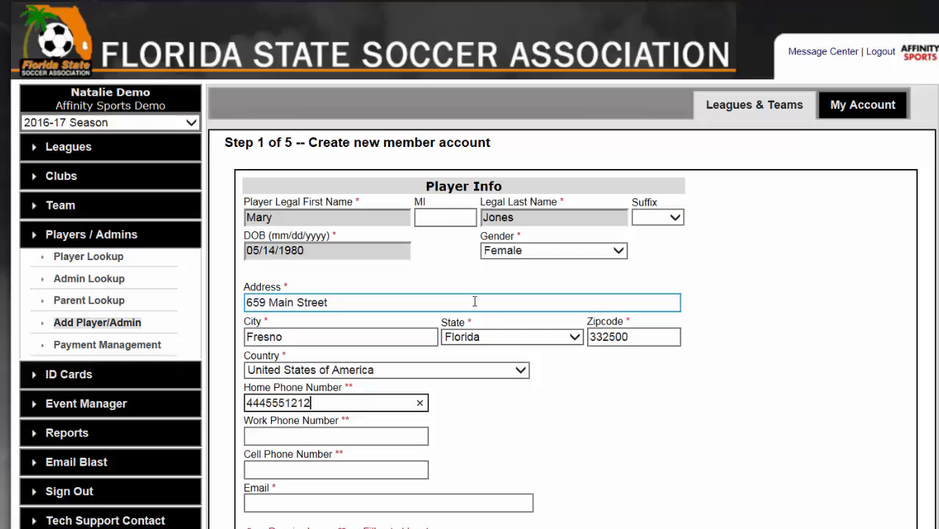
key("Tab")
key("Tab")
key("Tab")
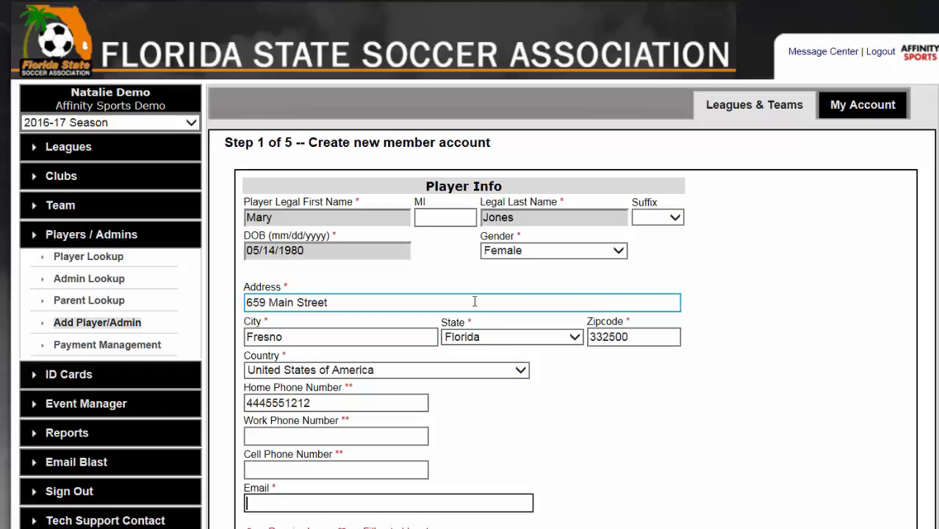
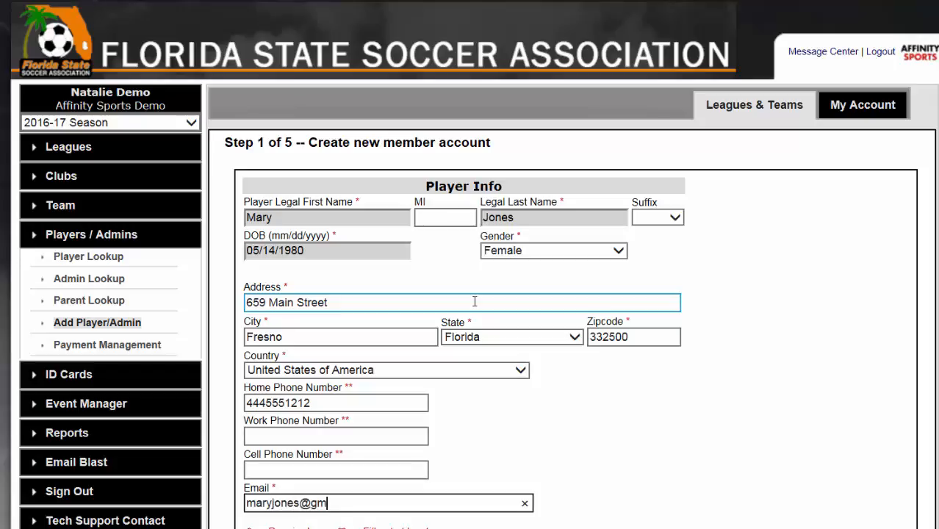
left_click(670, 526)
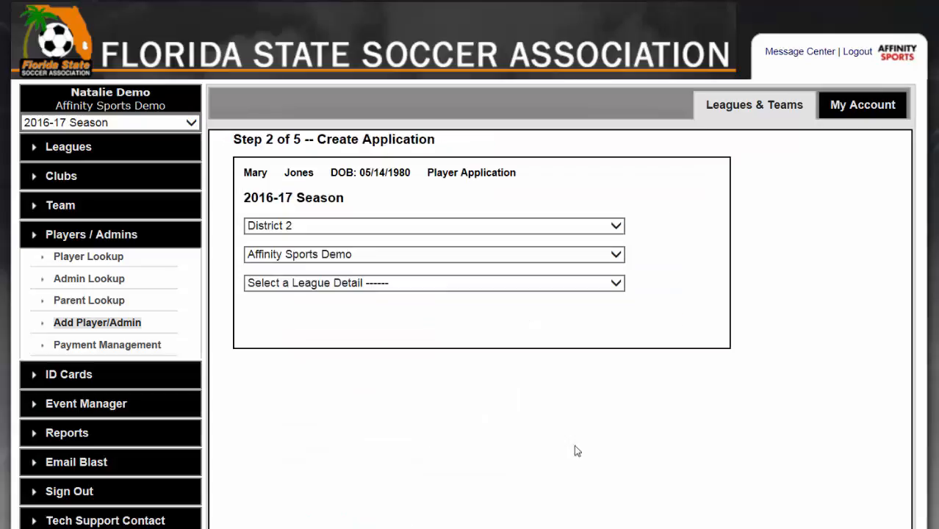
Step: Set the player application's league detail to Affinity Sports Demo and its play level to Friday Night 11v11
left_click(495, 283)
left_click(481, 295)
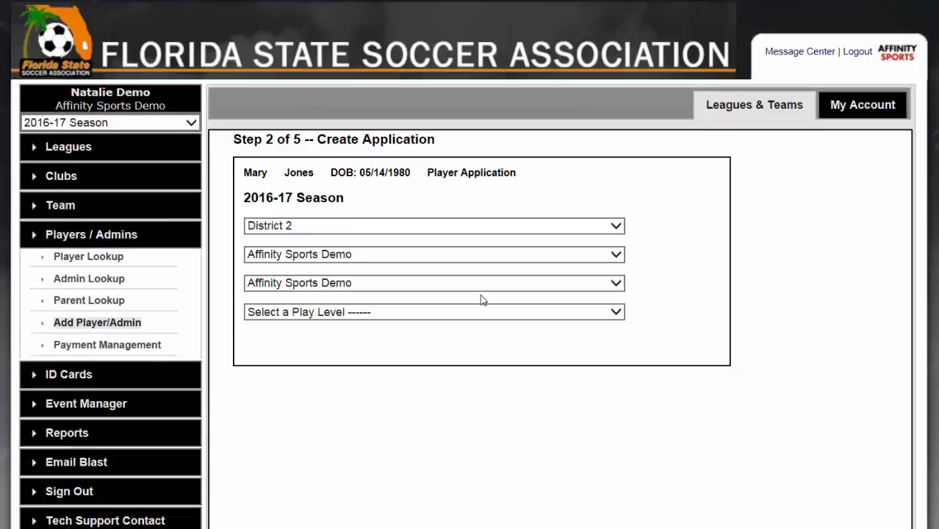
left_click(457, 315)
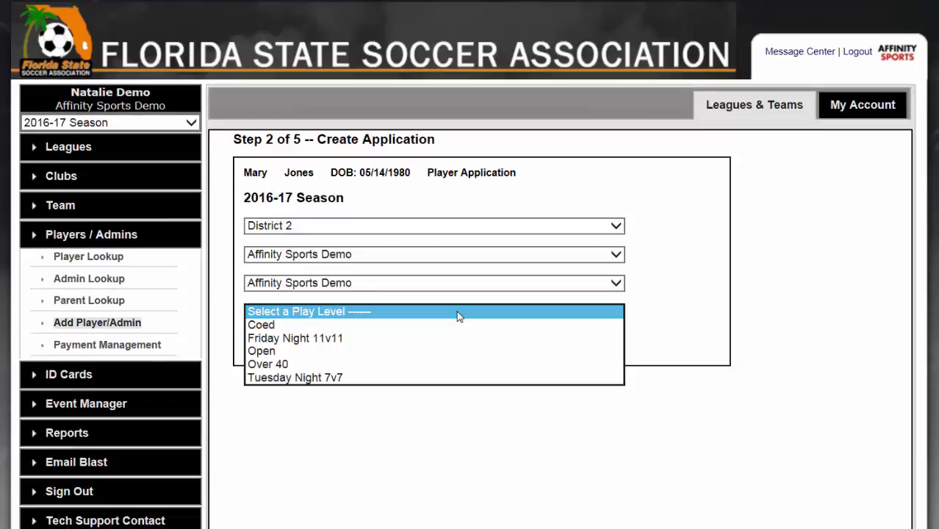
left_click(447, 340)
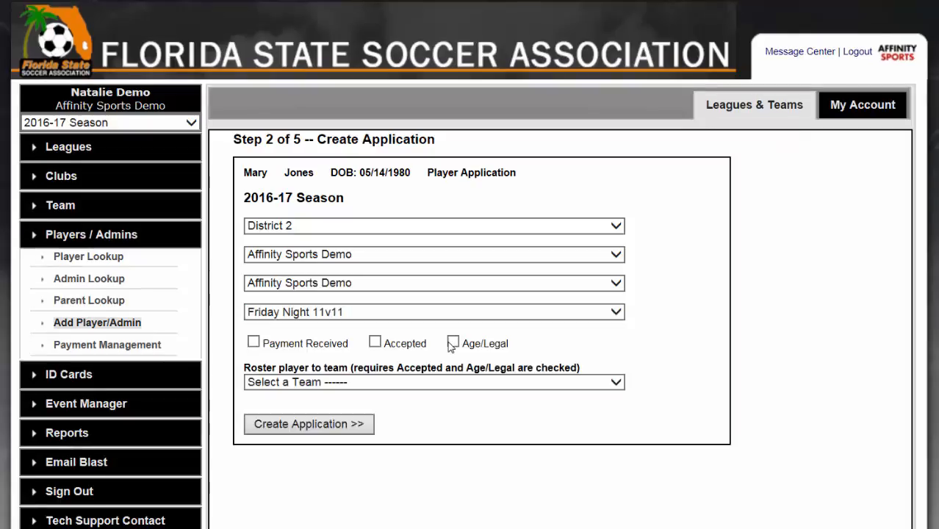
Step: Mark the application Payment Received, Accepted and Age/Legal, roster the player to team 0201-02FB90-000017, and create the application
left_click(303, 345)
left_click(423, 348)
left_click(488, 348)
left_click(541, 382)
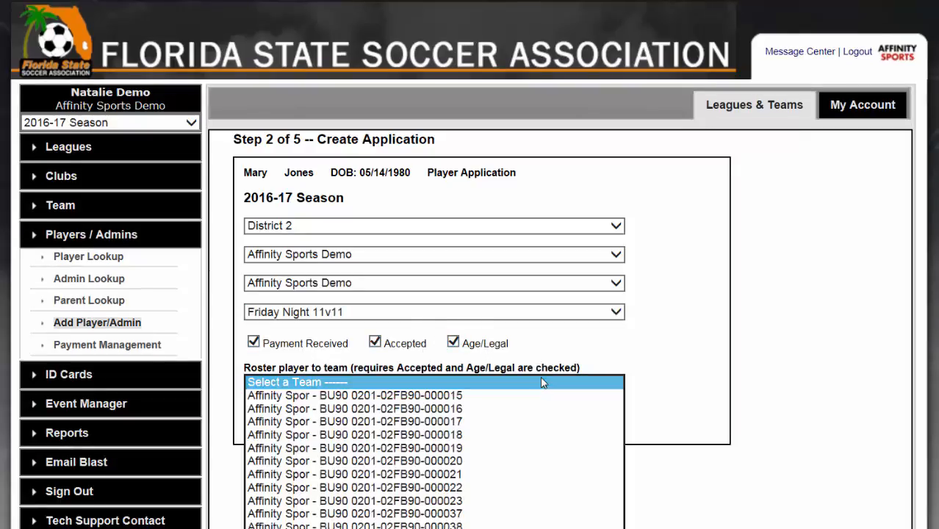
left_click(513, 422)
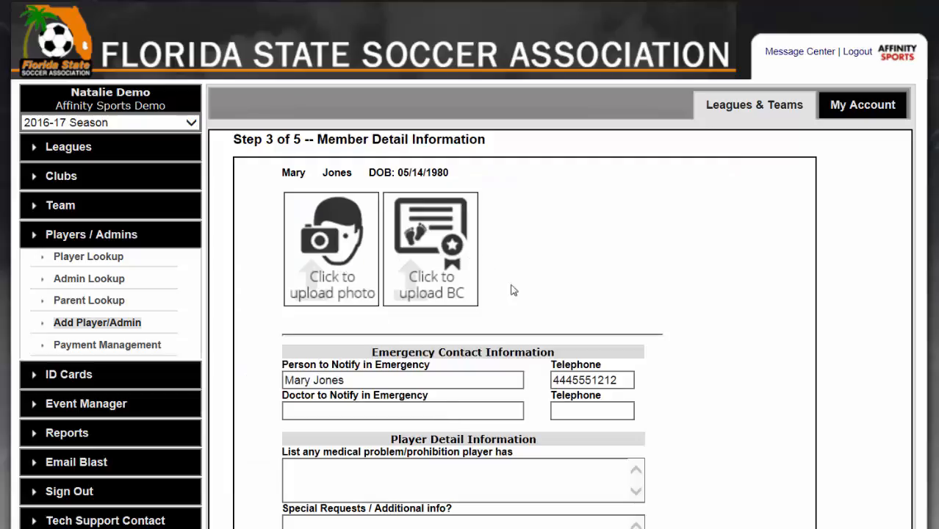
Step: Save the member detail information without additions and bypass the ELA for the new player
scroll(708, 318, "down", 2)
scroll(708, 319, "down", 1)
scroll(591, 397, "down", 1)
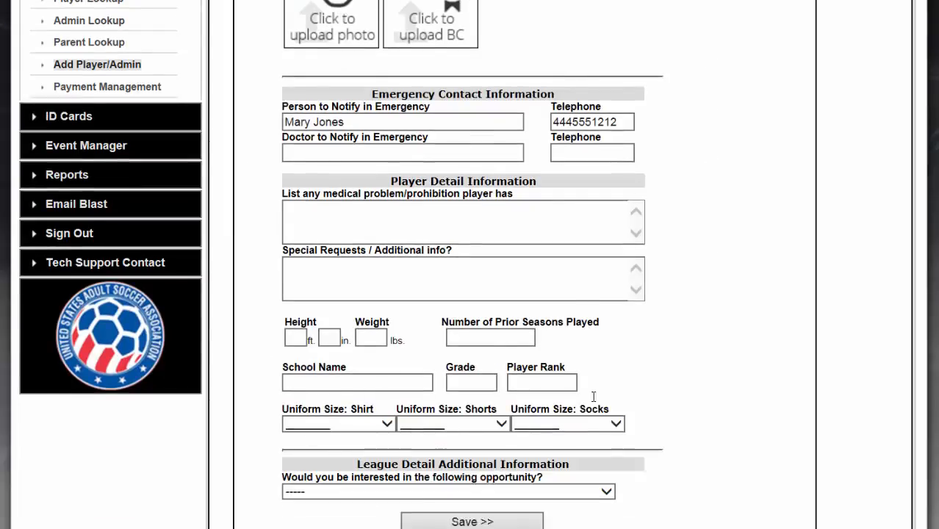
left_click(494, 500)
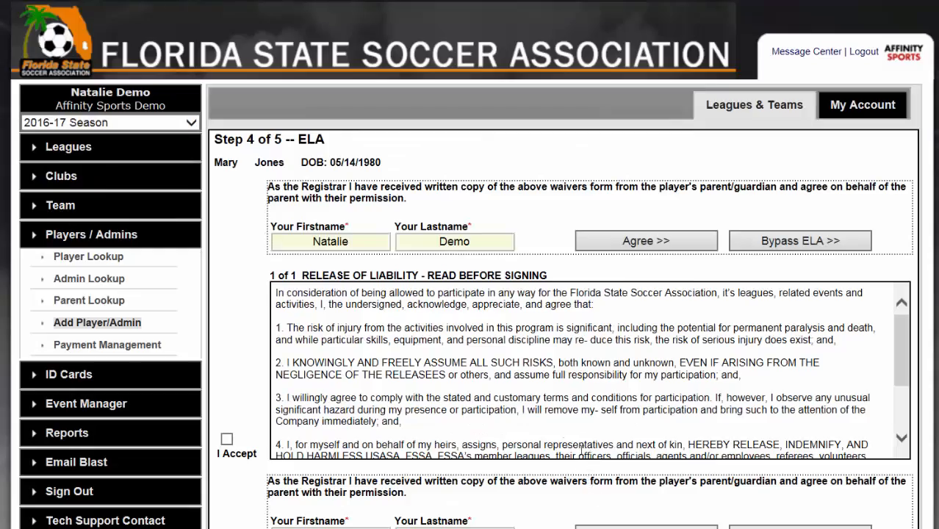
left_click(796, 247)
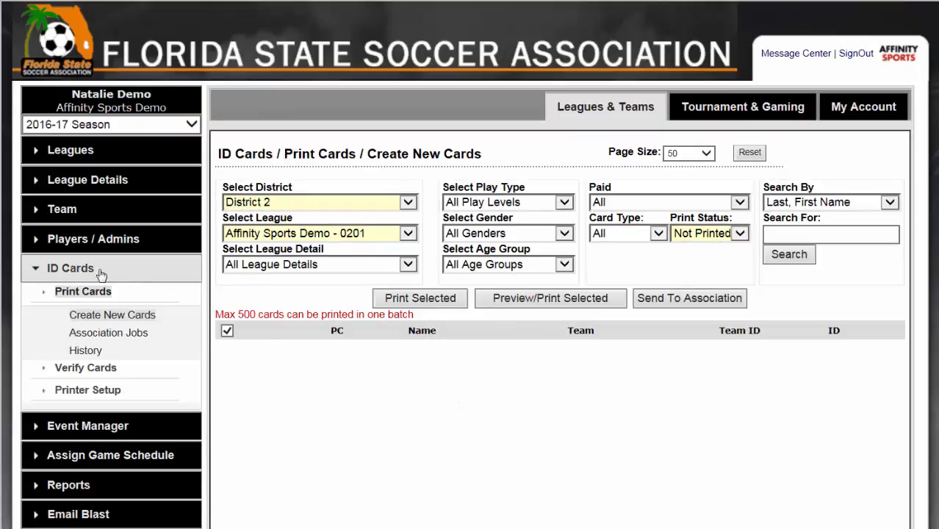
left_click(646, 235)
left_click(645, 246)
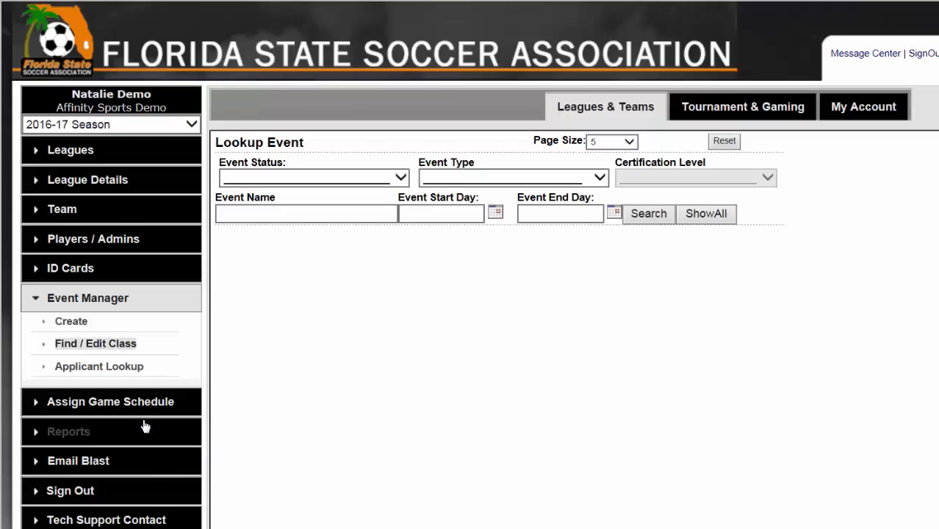
Step: Open the form for creating a new event and review its fields
left_click(73, 323)
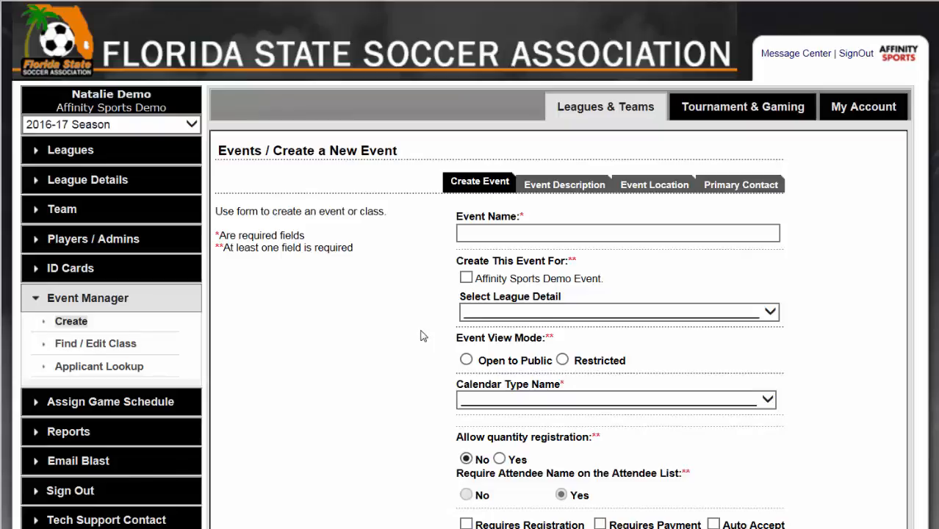
scroll(421, 336, "down", 3)
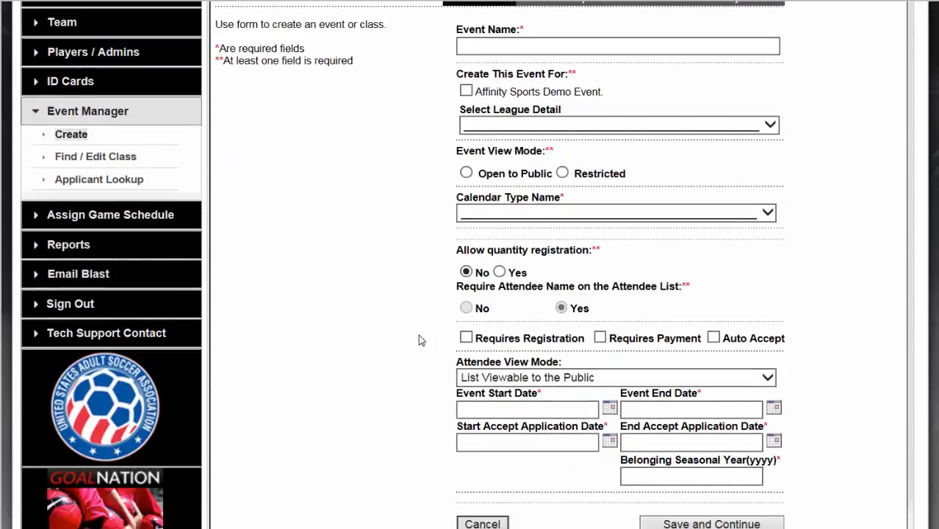
scroll(418, 340, "down", 1)
scroll(415, 352, "up", 3)
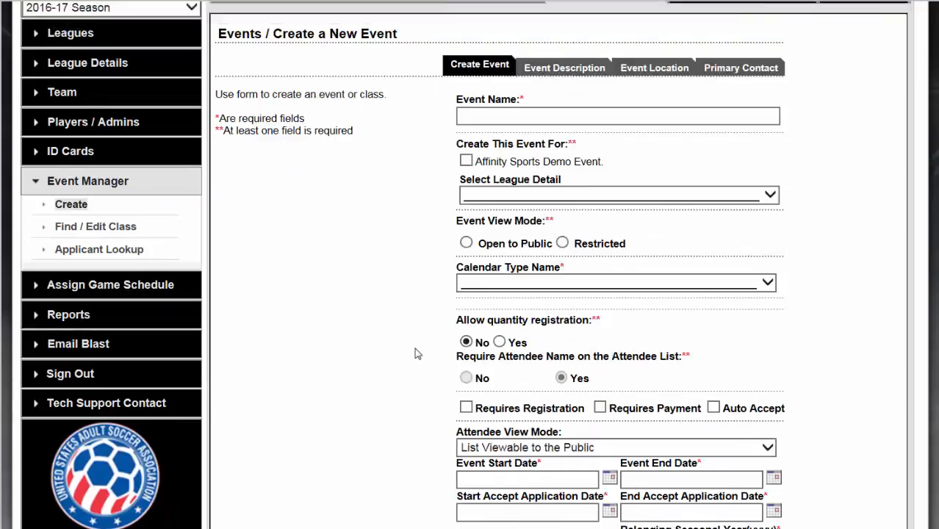
scroll(415, 354, "up", 2)
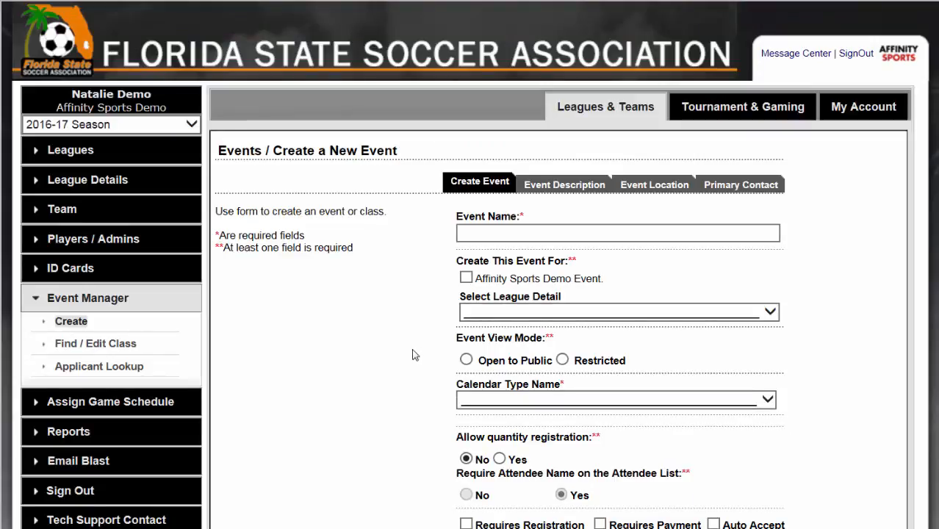
Step: Open the reports section and review the available registration, event, financial and miscellaneous report types
left_click(120, 440)
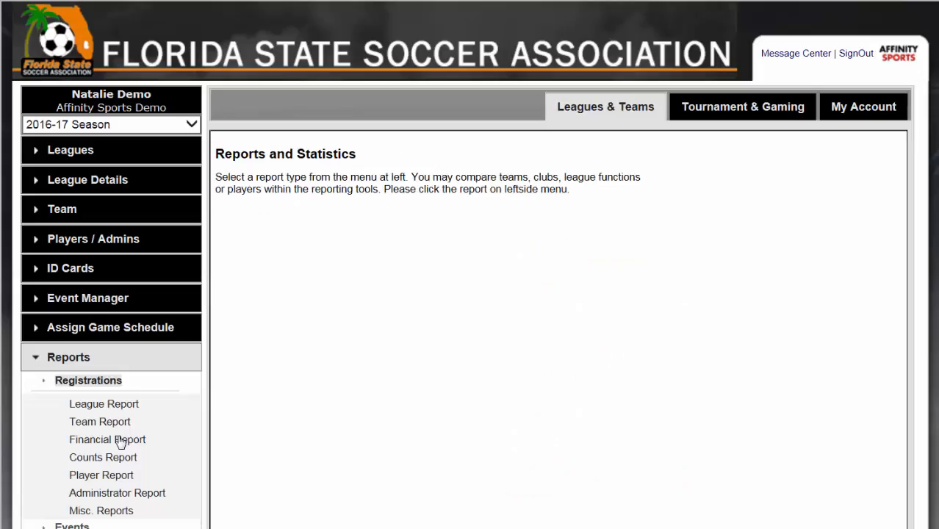
scroll(271, 380, "down", 2)
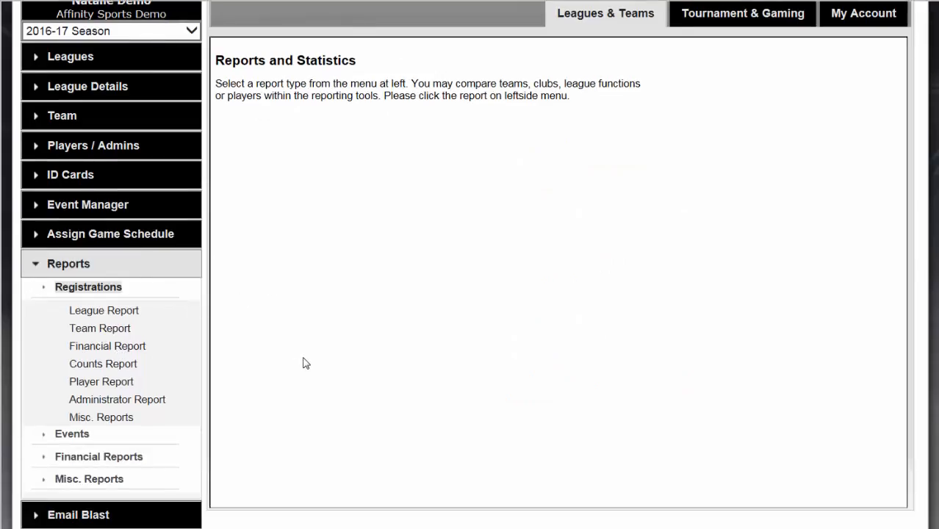
scroll(306, 363, "down", 2)
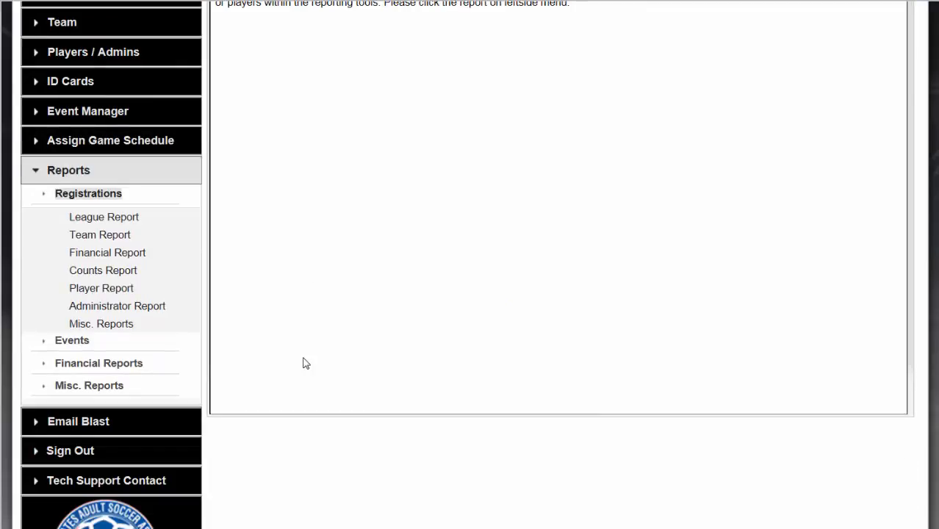
scroll(306, 363, "down", 2)
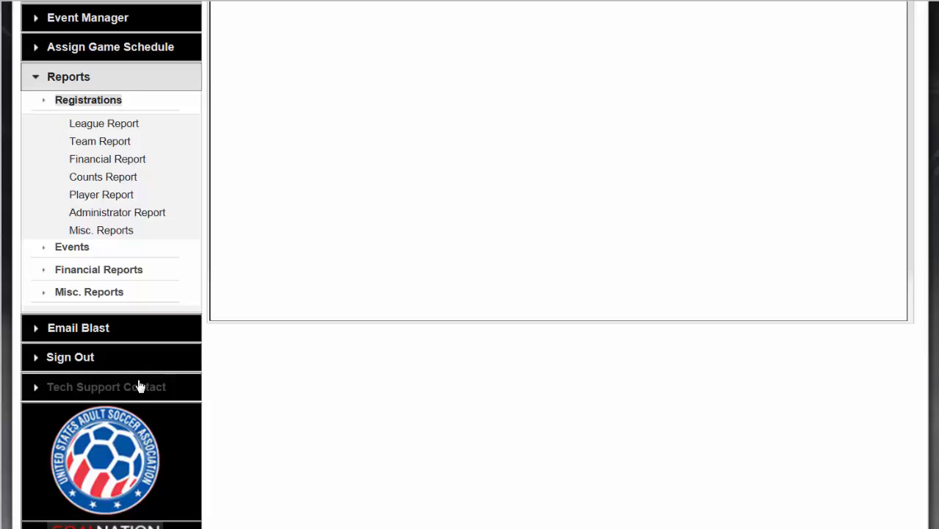
scroll(312, 285, "up", 4)
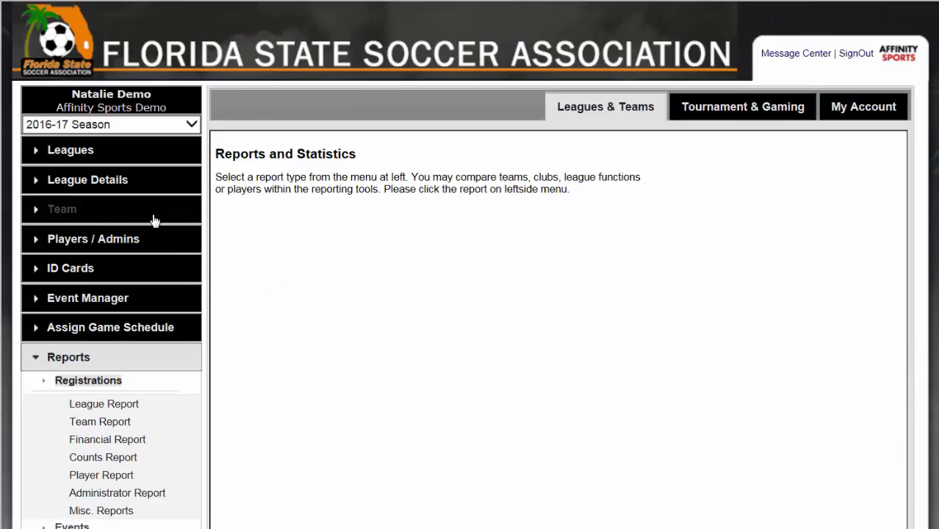
Step: Look up the league's teams with a larger page size and open Mens Open Team 1 (0201-02OM90-0003)
left_click(112, 211)
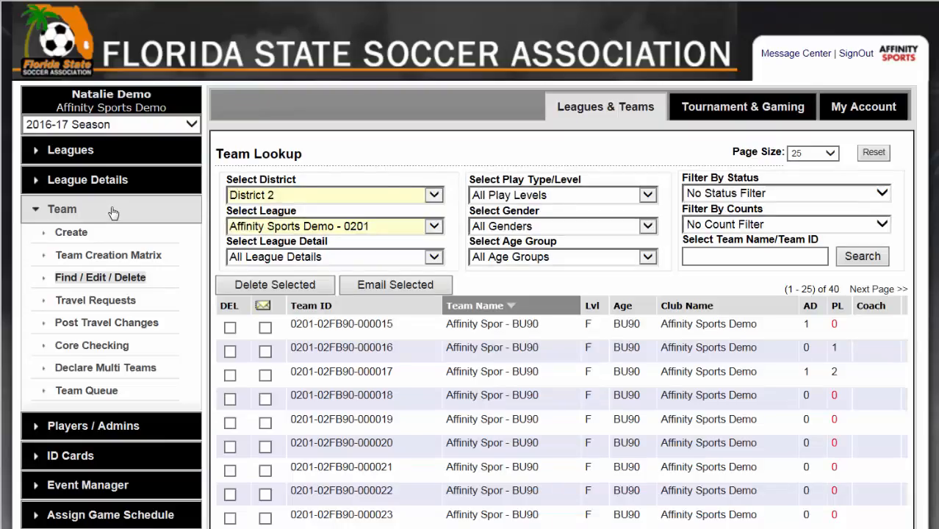
left_click(815, 152)
left_click(820, 168)
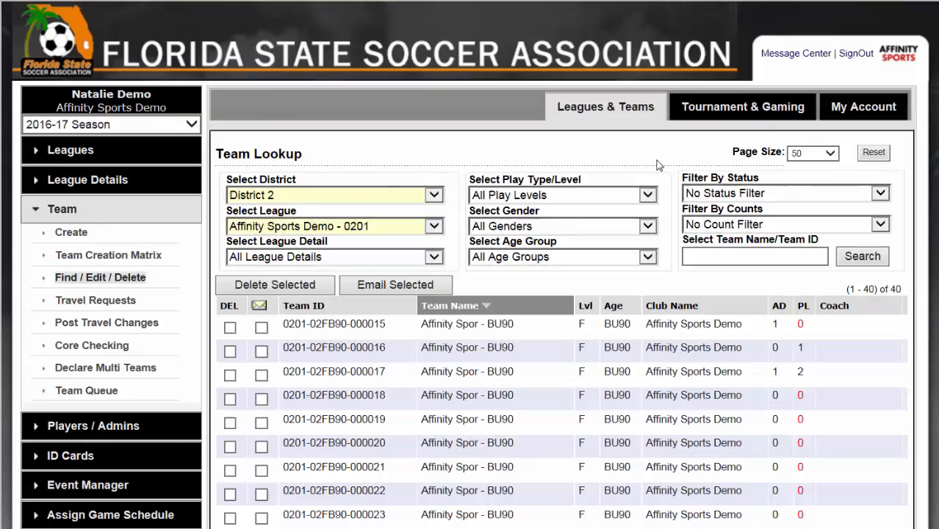
scroll(662, 173, "down", 2)
scroll(665, 177, "down", 7)
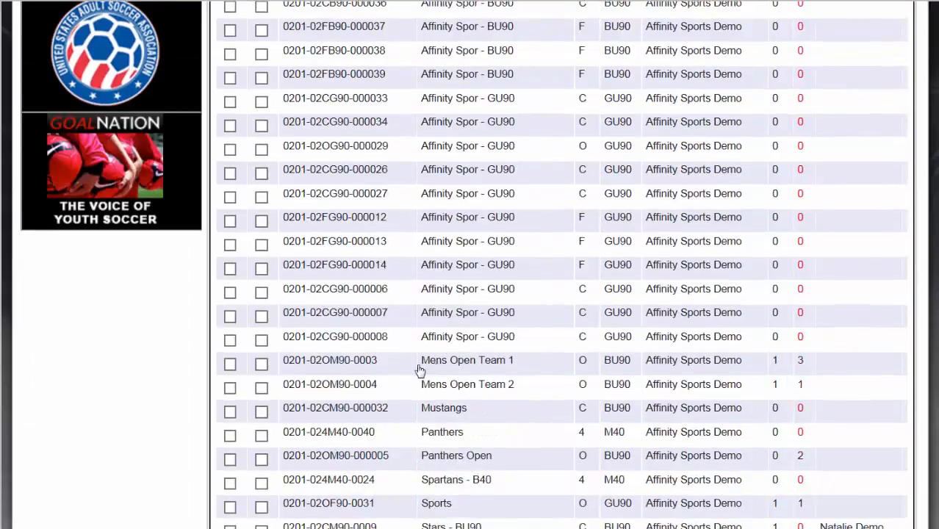
left_click(367, 363)
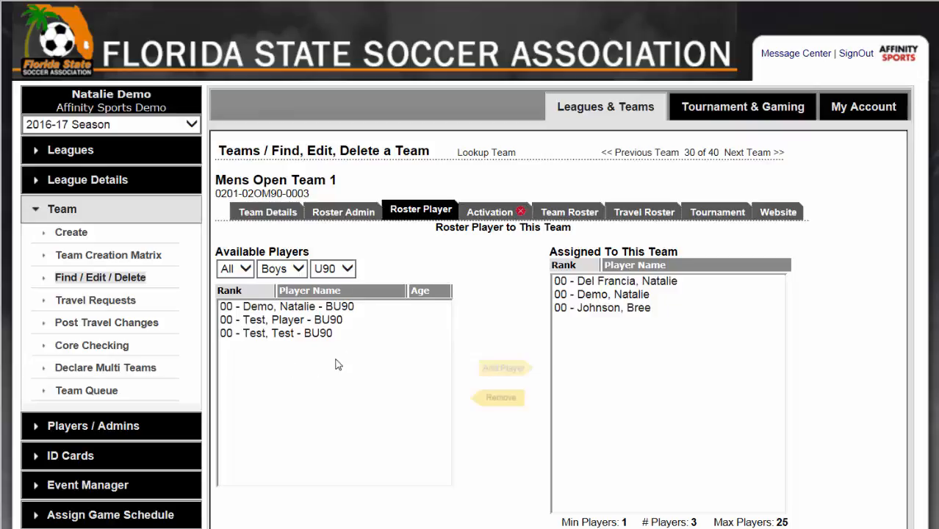
Step: Assign all three available BU90 players to Mens Open Team 1 and save the players
left_click(323, 307)
left_click(496, 362)
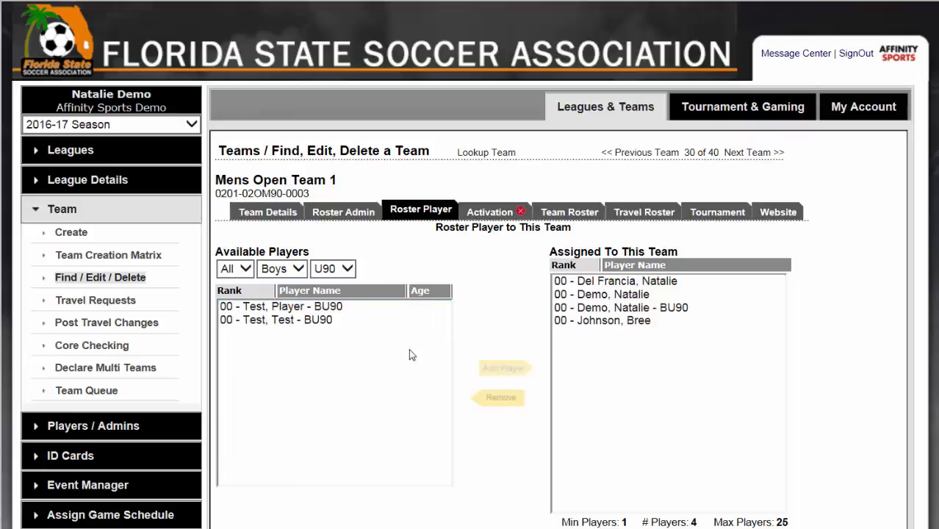
left_click(335, 309)
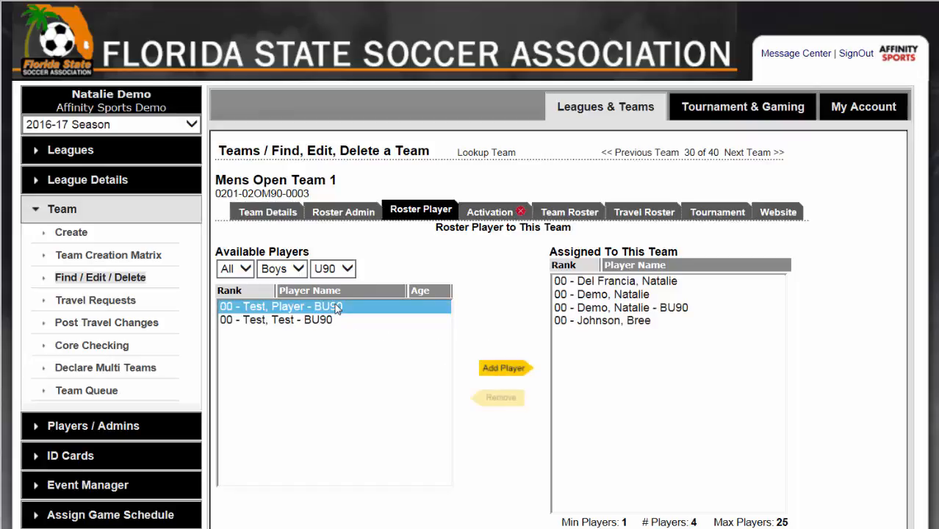
key("shift+Down")
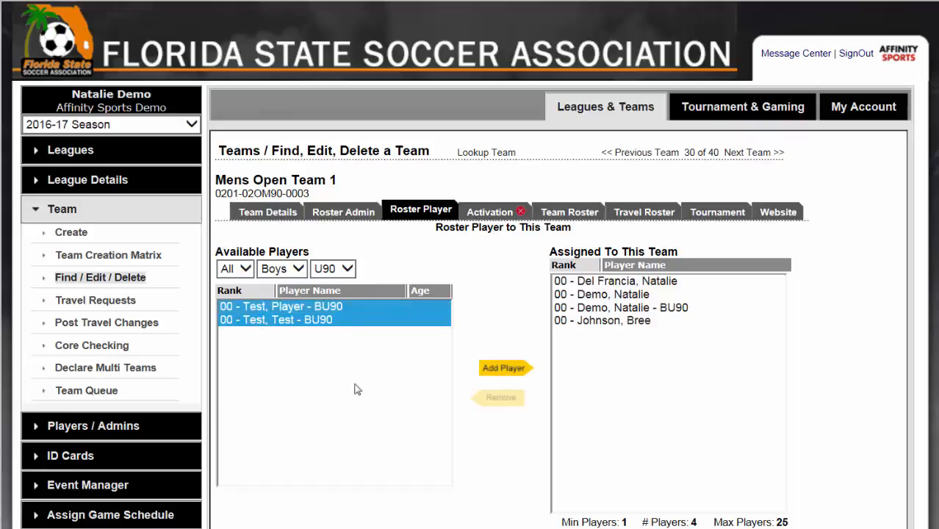
left_click(498, 369)
scroll(819, 405, "down", 1)
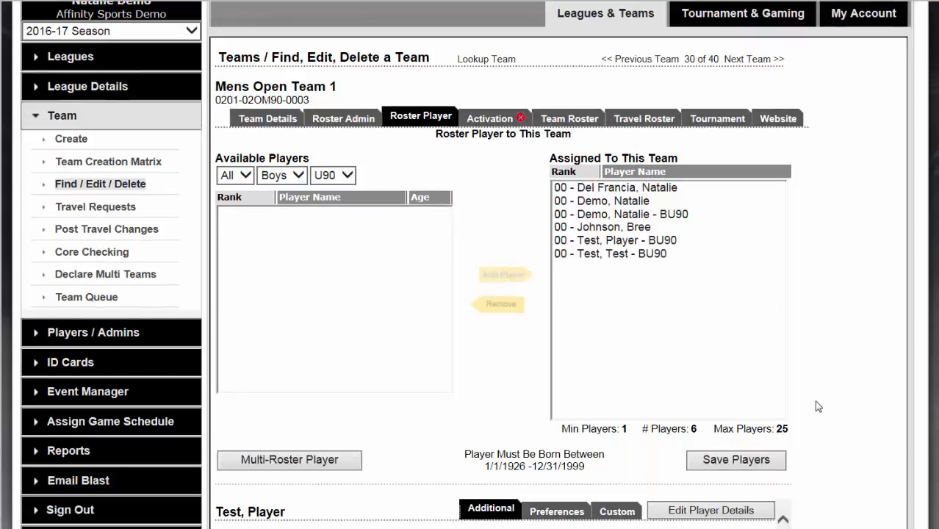
left_click(737, 461)
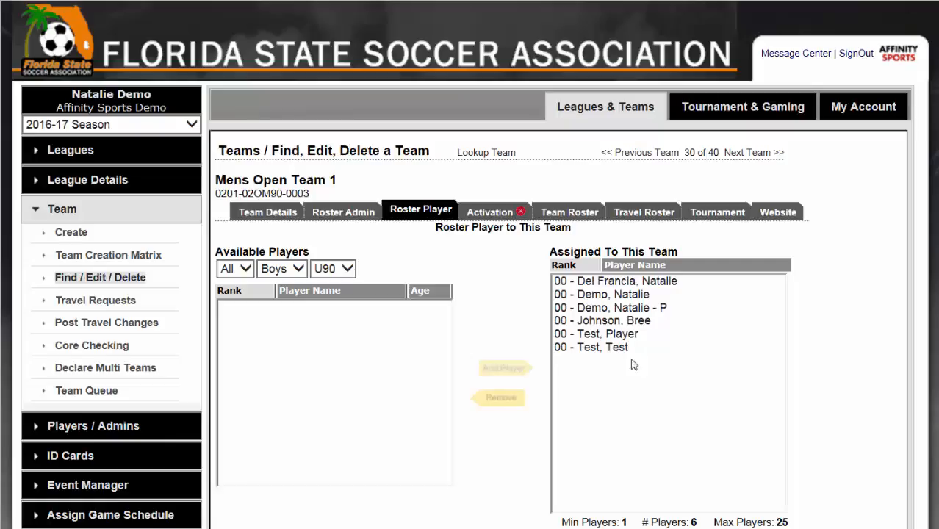
Step: Check the administrator assigned to Mens Open Team 1 and review its full team roster with the print and email options
left_click(360, 220)
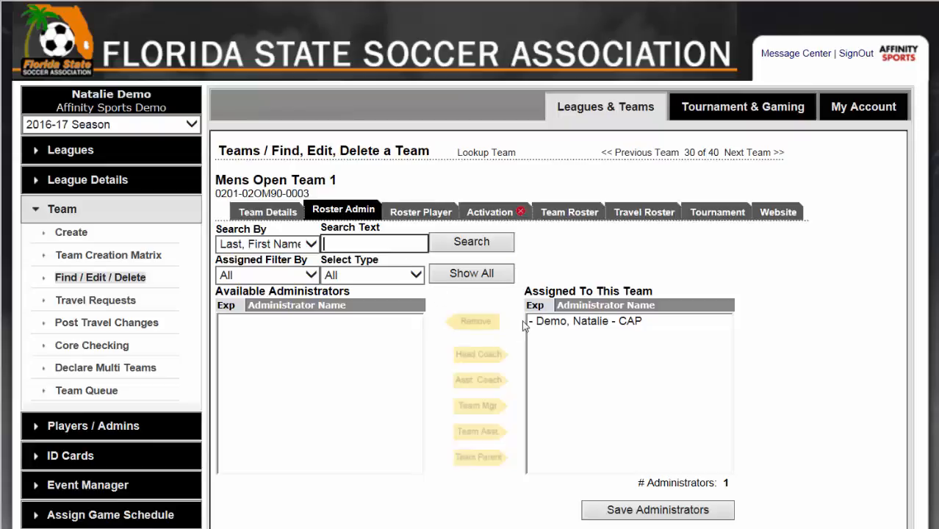
left_click(568, 323)
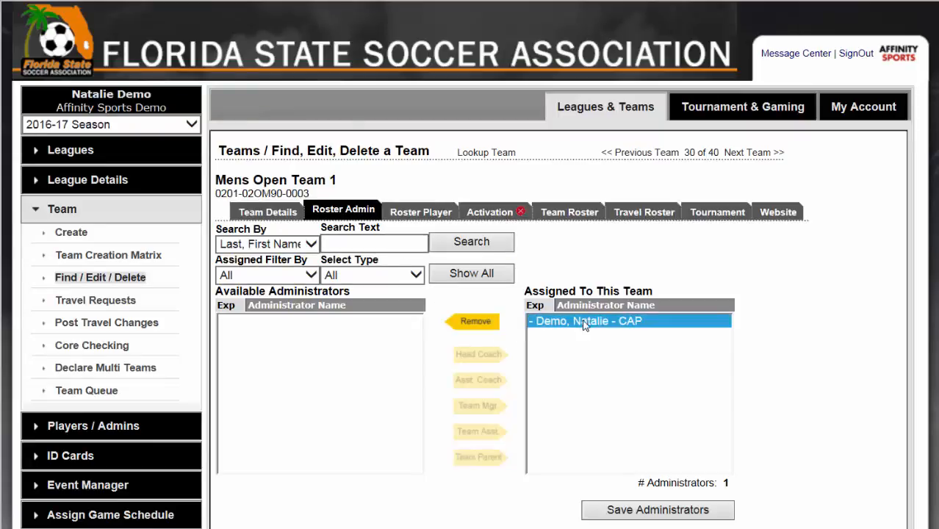
left_click(568, 214)
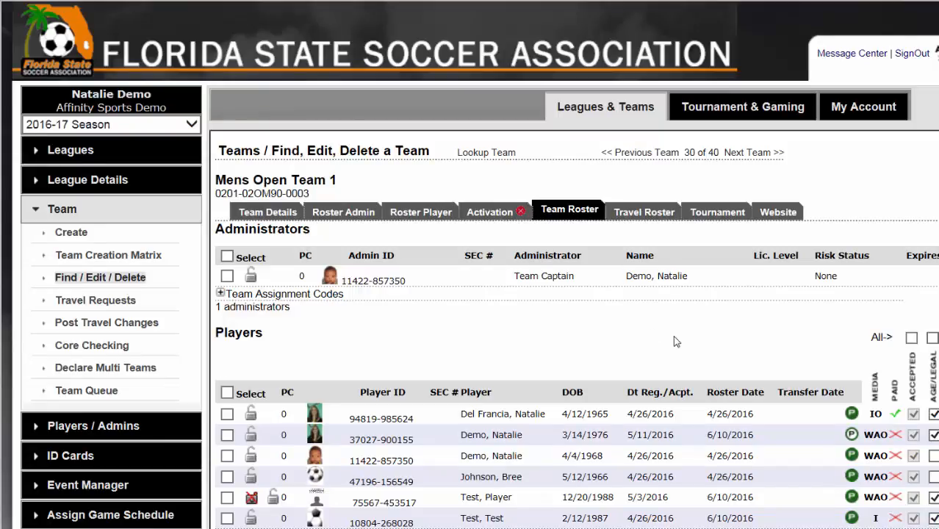
scroll(690, 327, "down", 2)
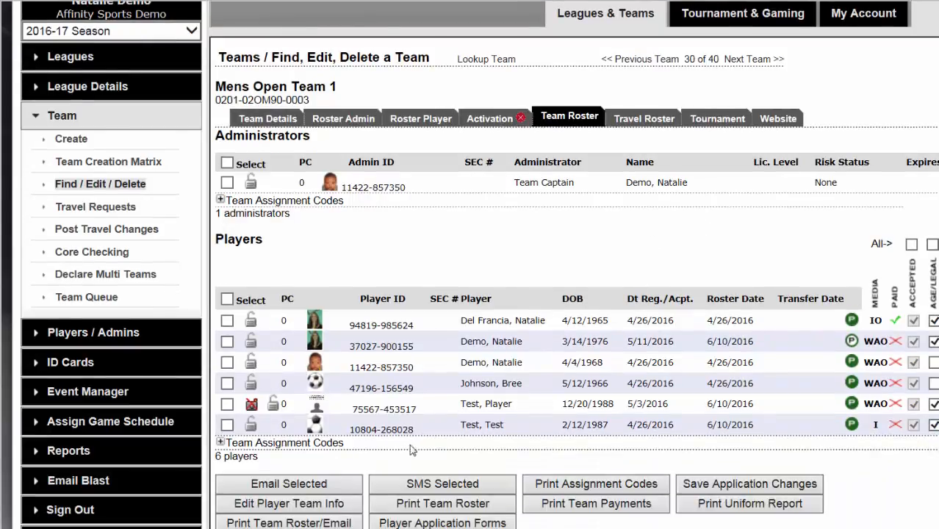
scroll(420, 452, "down", 2)
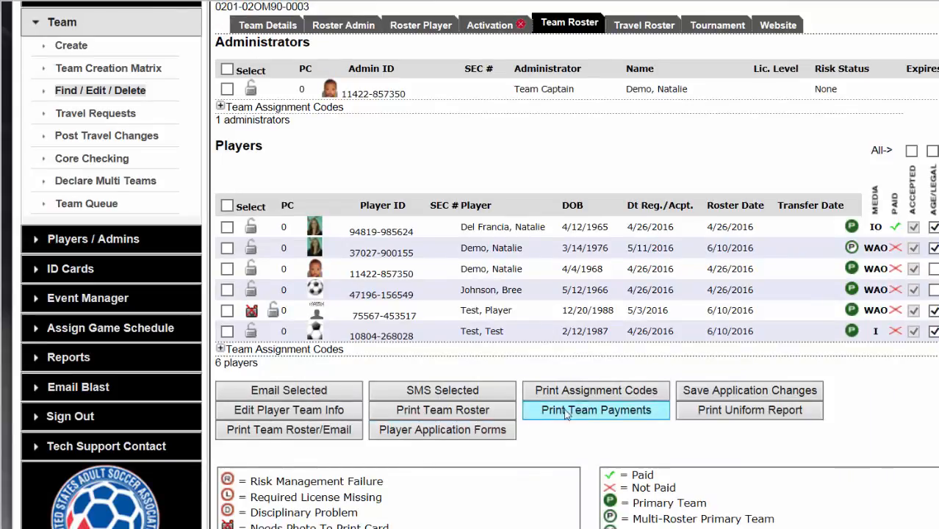
scroll(593, 408, "up", 4)
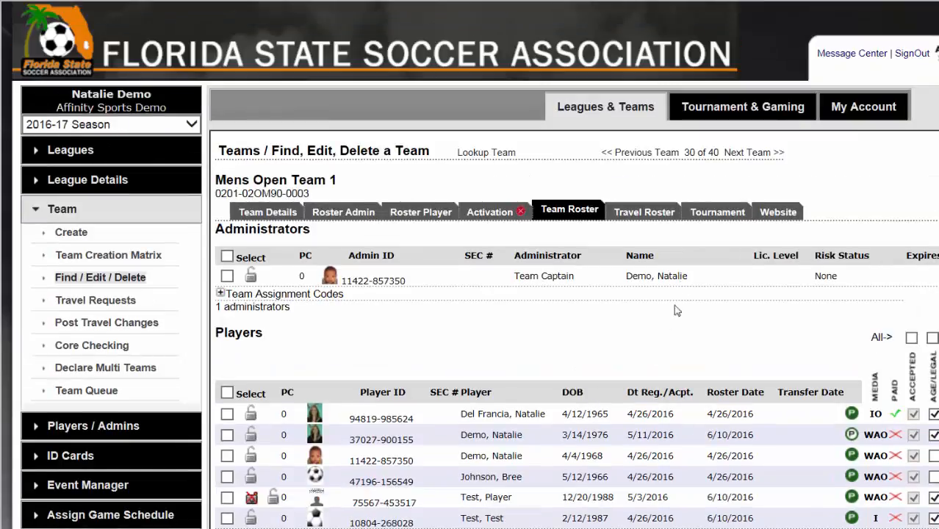
Step: Select TestDemo as the tournament for registering Mens Open Team 1
left_click(705, 215)
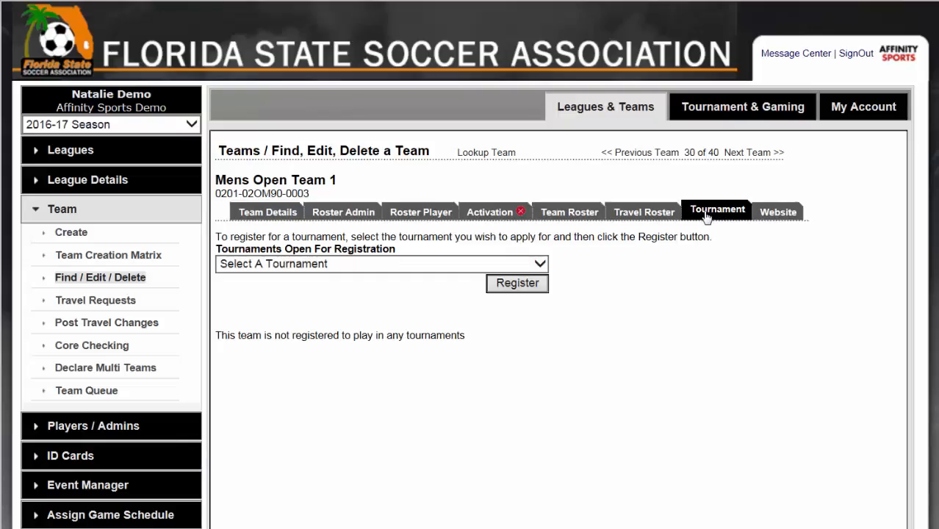
left_click(534, 269)
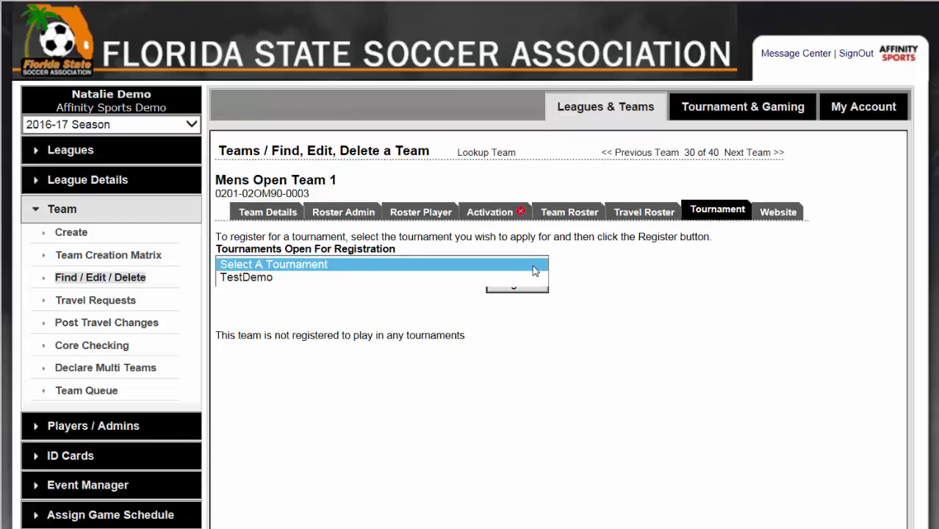
left_click(417, 280)
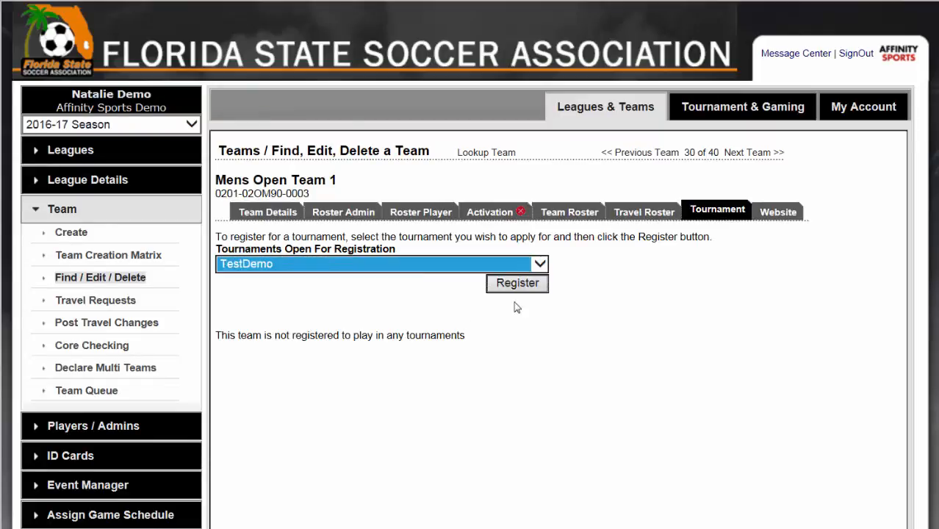